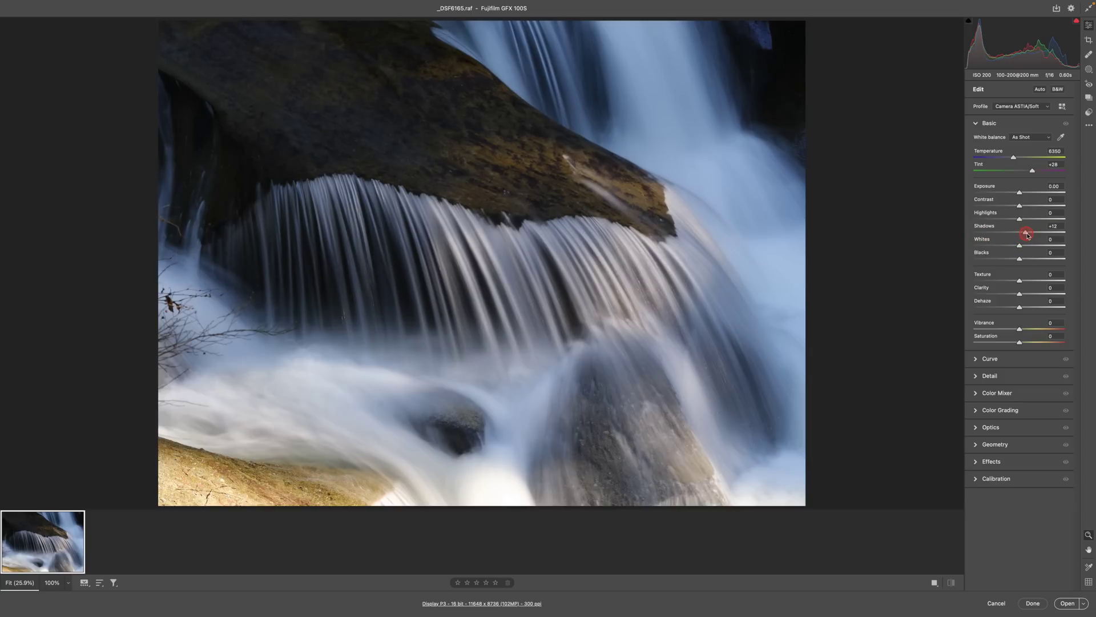
- Raise the waterfall photo's Shadows to +32 and lower its Blacks to about -16
{"action": "left_click_drag", "start_coordinate": [1027, 234], "coordinate": [1030, 235]}
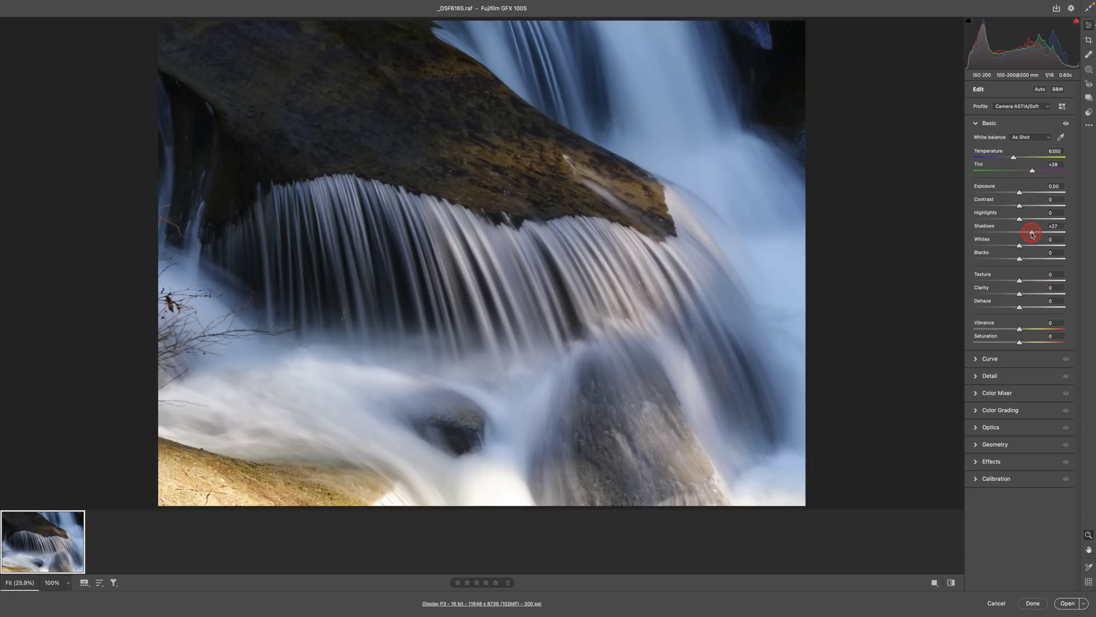
{"action": "left_click_drag", "start_coordinate": [1032, 234], "coordinate": [1035, 234]}
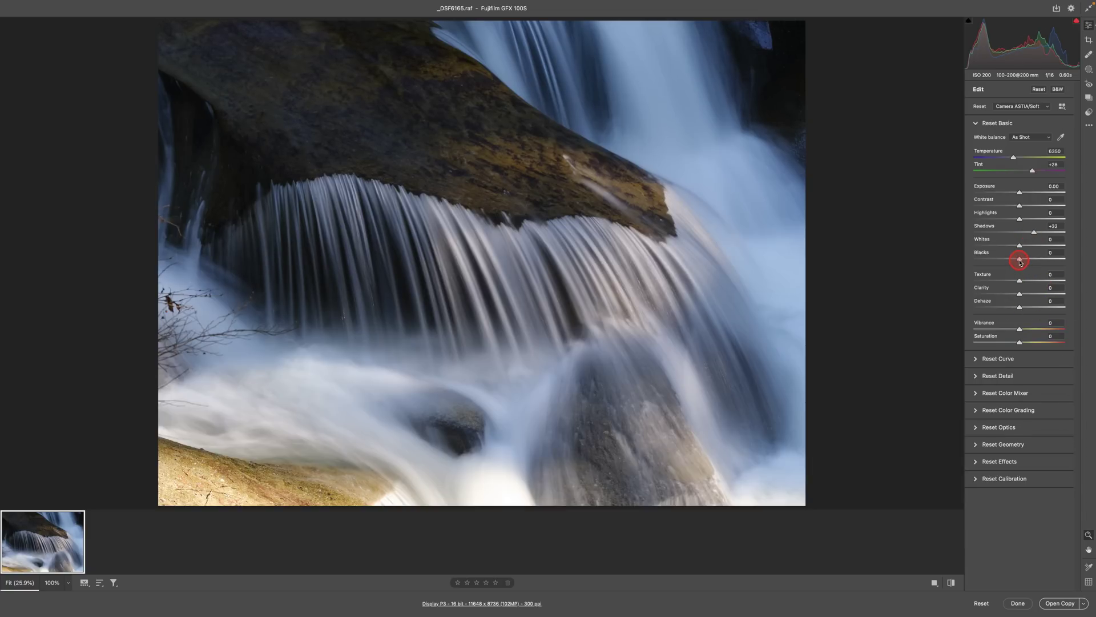
{"action": "left_click", "coordinate": [1019, 260], "text": "alt"}
{"action": "mouse_move", "coordinate": [1016, 261]}
{"action": "left_mouse_down"}
{"action": "mouse_move", "coordinate": [1002, 260]}
{"action": "mouse_move", "coordinate": [1012, 260]}
{"action": "left_mouse_up"}
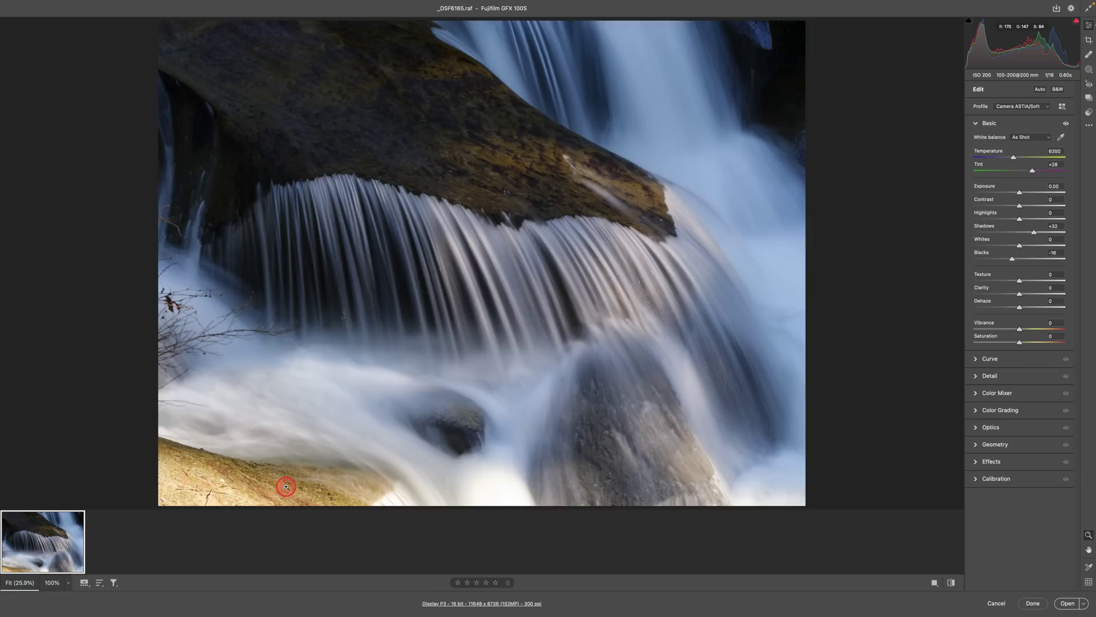
- Recover the bright water in the photo by setting Highlights to -42 and Whites to -36
{"action": "left_click", "coordinate": [492, 489]}
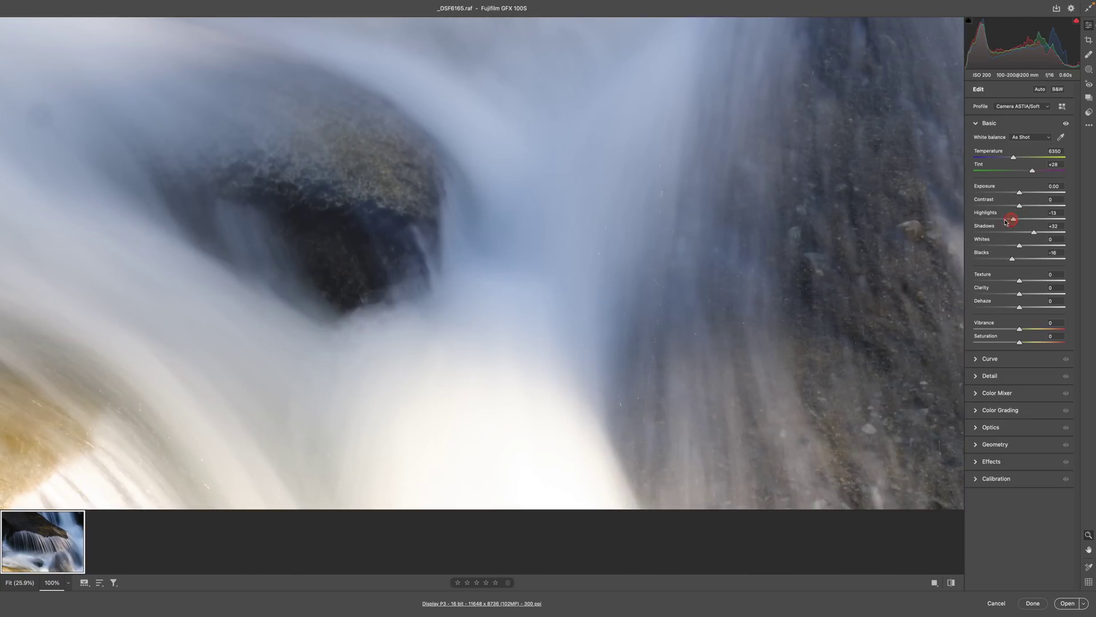
{"action": "left_click_drag", "start_coordinate": [1006, 222], "coordinate": [1001, 218]}
{"action": "left_click", "coordinate": [1027, 244]}
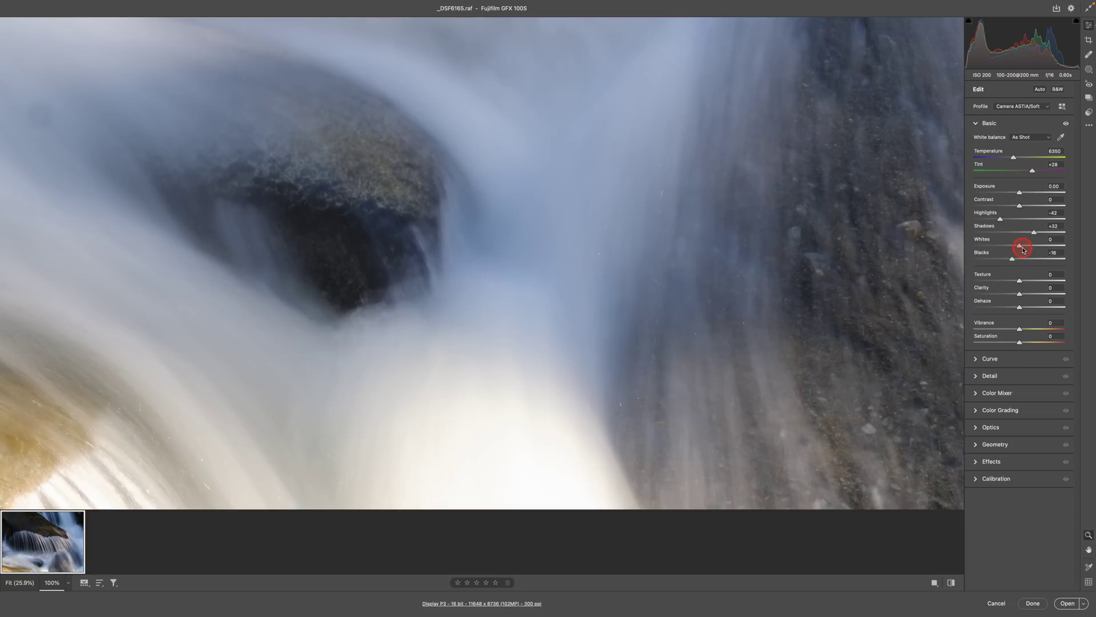
{"action": "left_click_drag", "start_coordinate": [1004, 249], "coordinate": [1002, 249]}
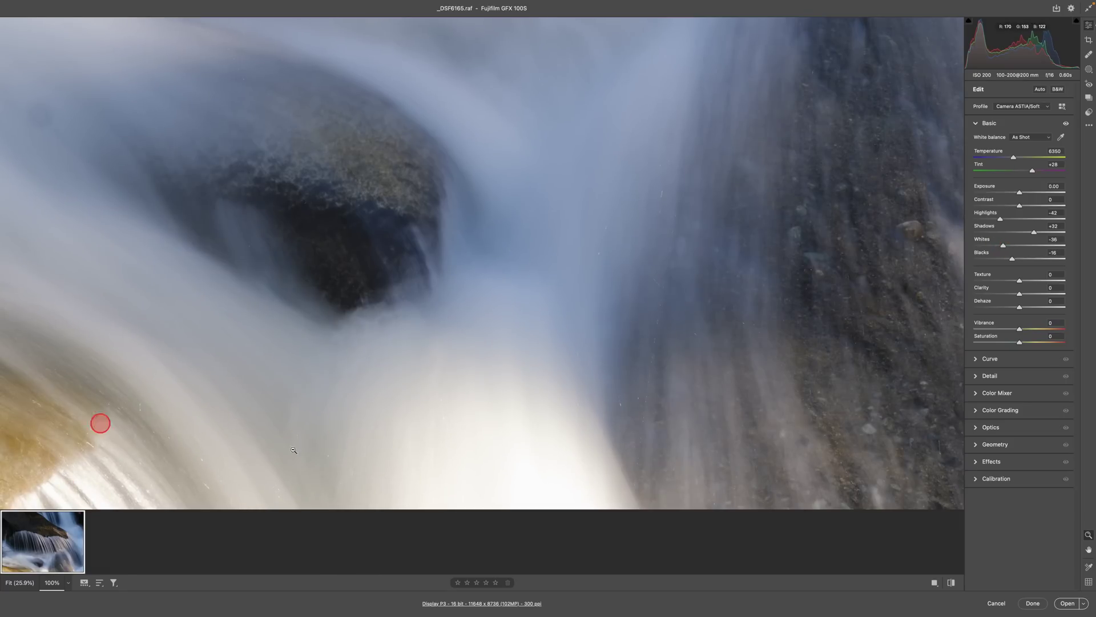
- Open the photo in Photoshop and run Generative Fill on a narrow lasso selection at the white water's left edge
{"action": "key", "text": "Return"}
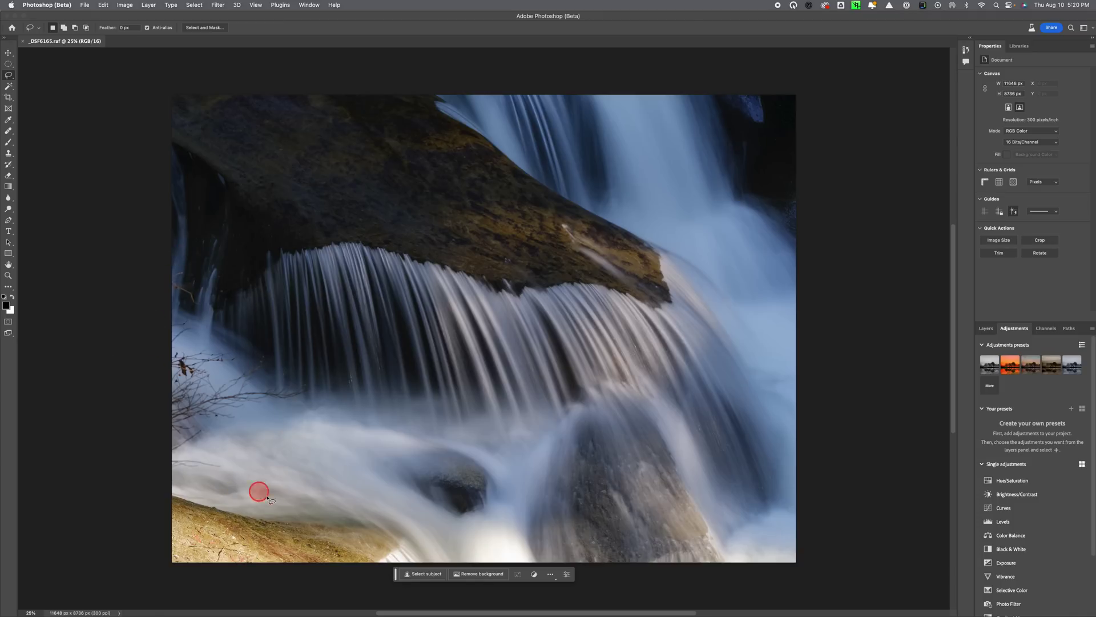
{"action": "mouse_move", "coordinate": [170, 474]}
{"action": "left_mouse_down"}
{"action": "mouse_move", "coordinate": [228, 466]}
{"action": "mouse_move", "coordinate": [162, 459]}
{"action": "left_mouse_up"}
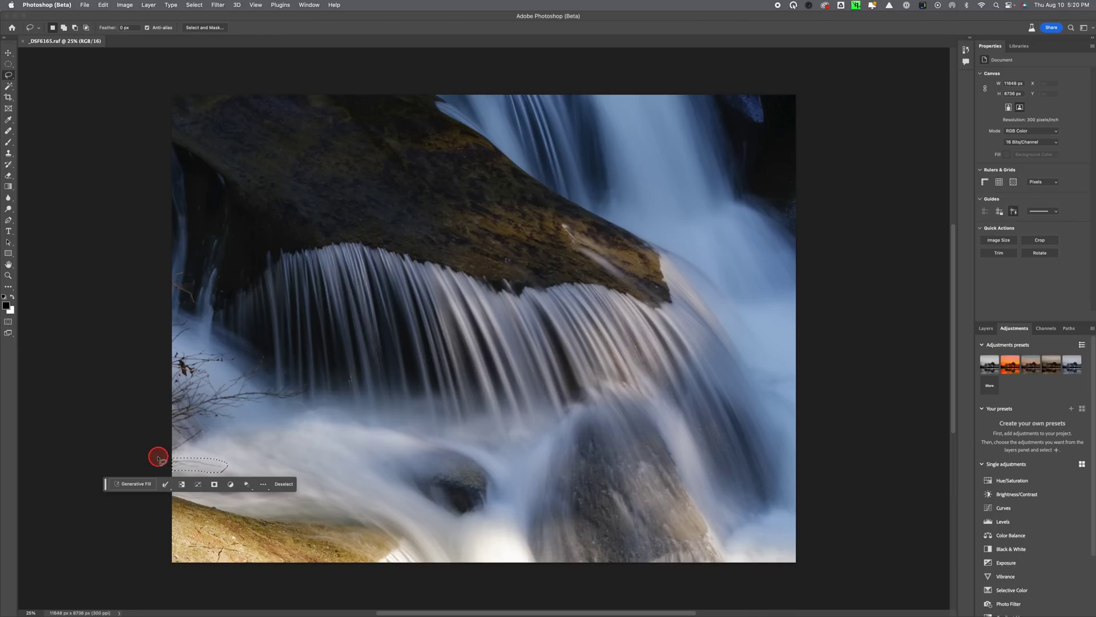
{"action": "left_click", "coordinate": [129, 485]}
{"action": "left_click", "coordinate": [244, 484]}
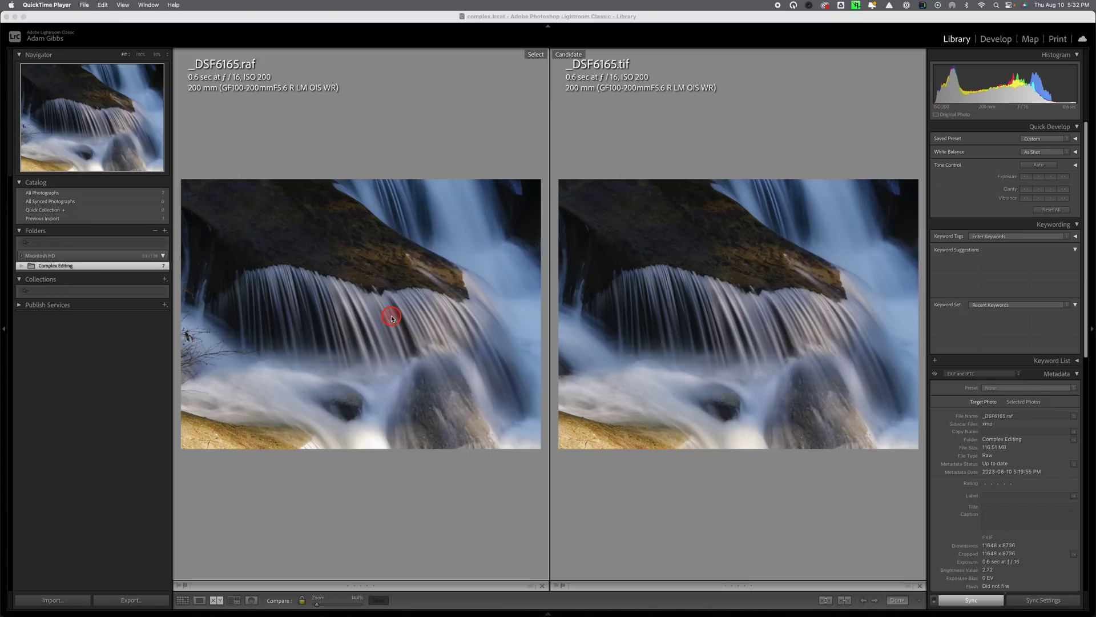
- Switch to Lightroom Classic and show _DSF6165.tif alone in Loupe view instead of the side-by-side comparison
{"action": "mouse_move", "coordinate": [210, 606]}
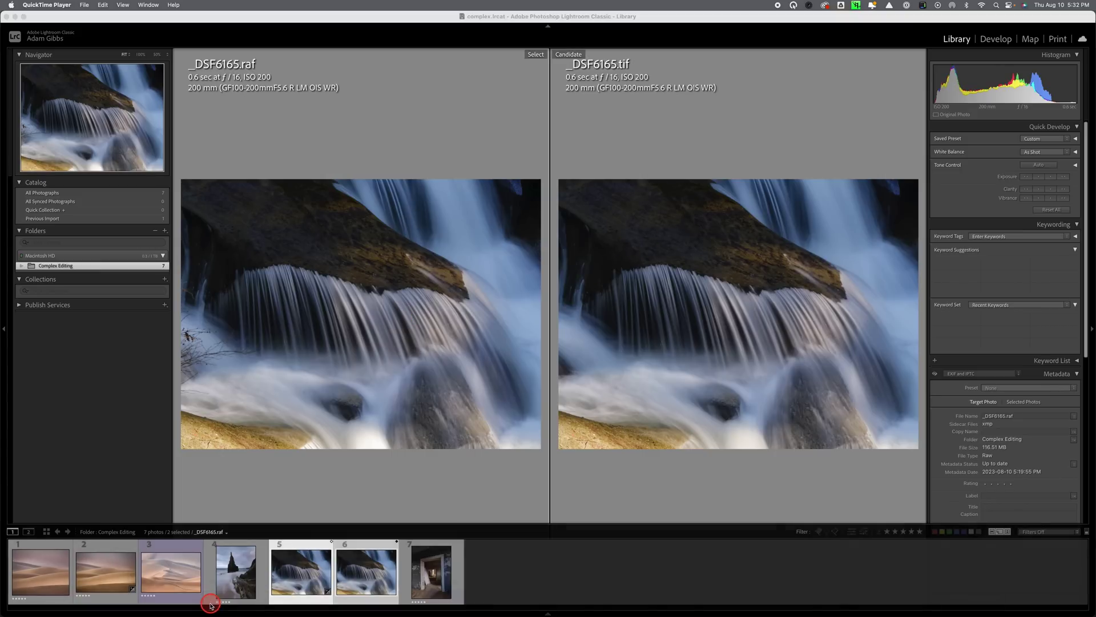
{"action": "left_click", "coordinate": [431, 571]}
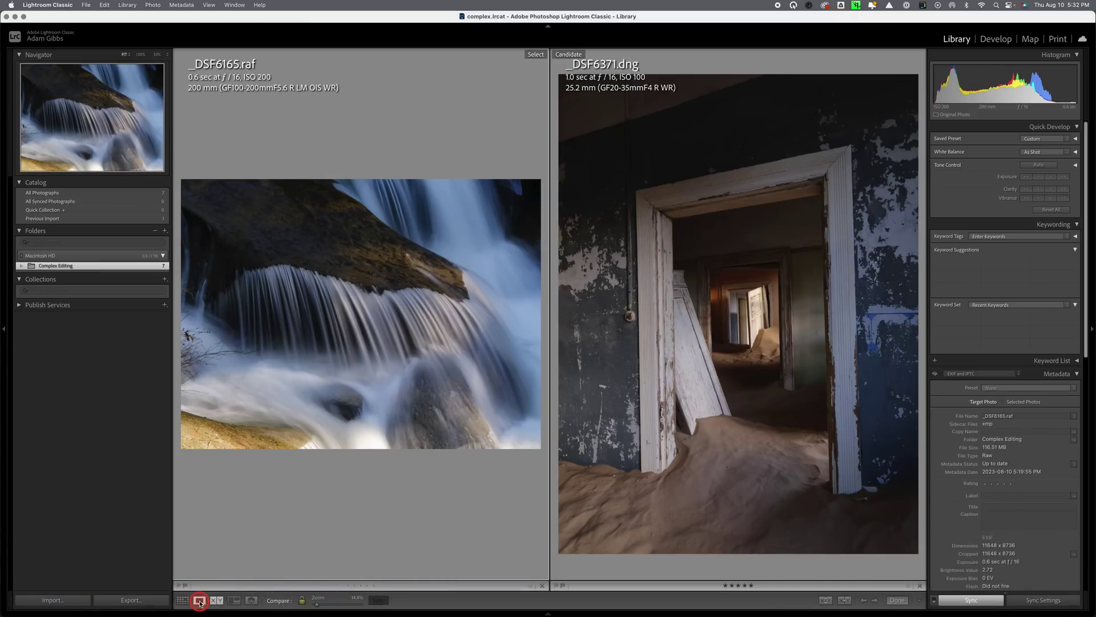
{"action": "left_click", "coordinate": [199, 601]}
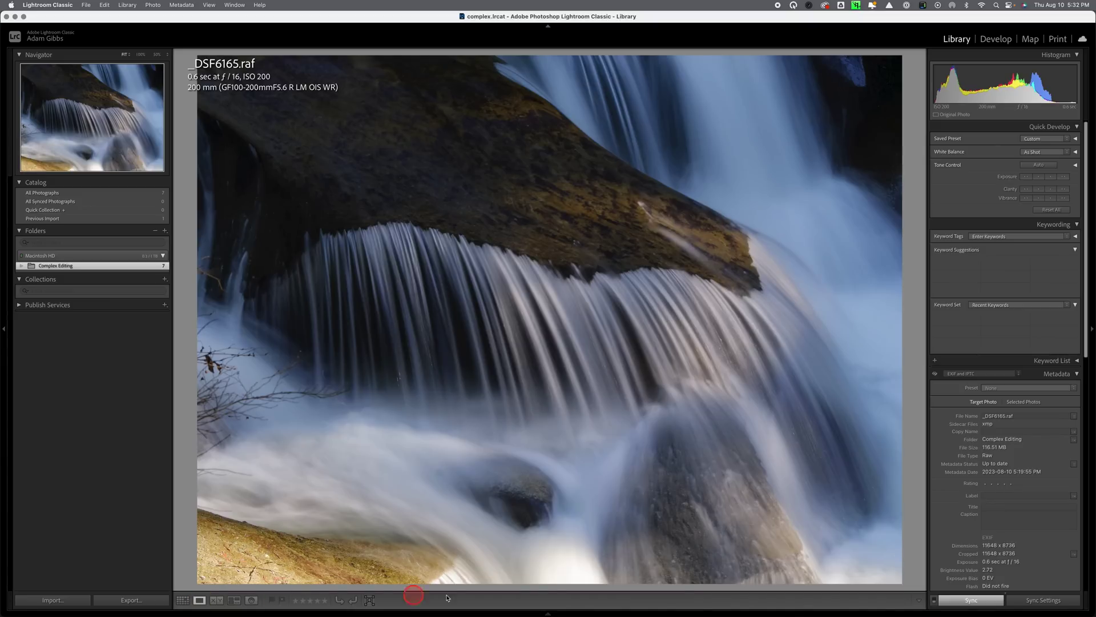
{"action": "mouse_move", "coordinate": [543, 609]}
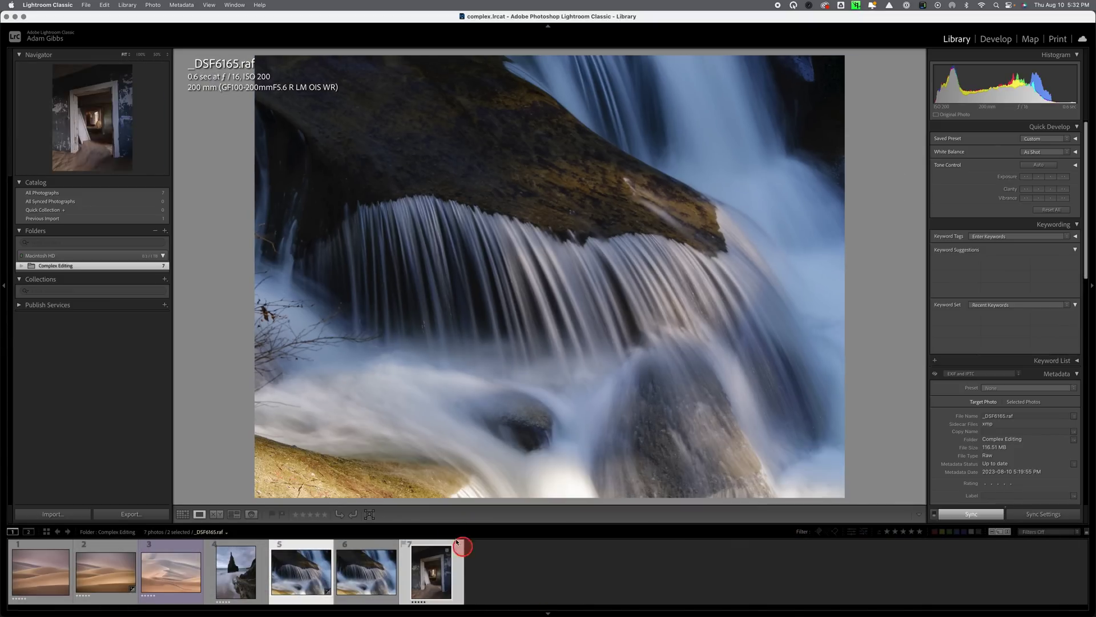
{"action": "left_click", "coordinate": [381, 573]}
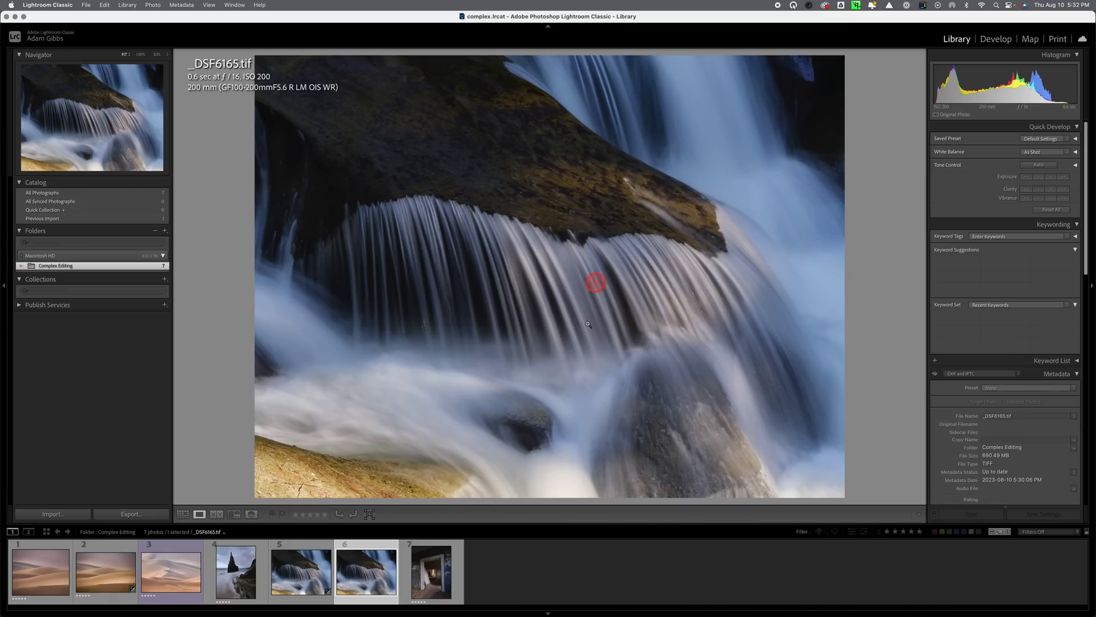
{"action": "left_click", "coordinate": [549, 612]}
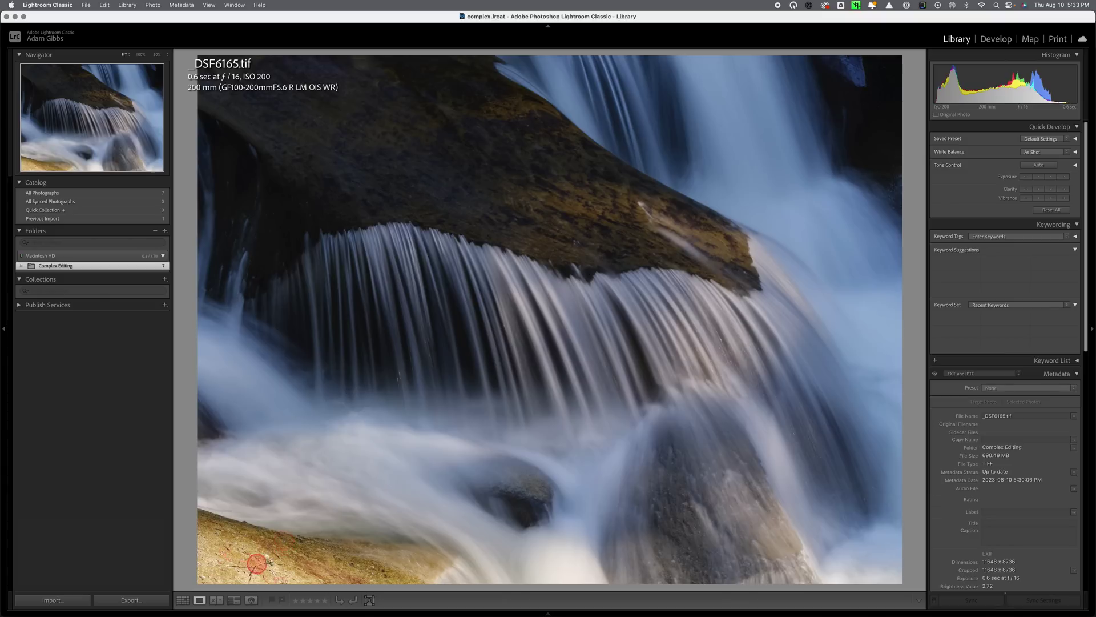
- Open the TIFF in Develop and add a linear gradient mask rising from the photo's lower-left corner over the rock
{"action": "left_click", "coordinate": [996, 39]}
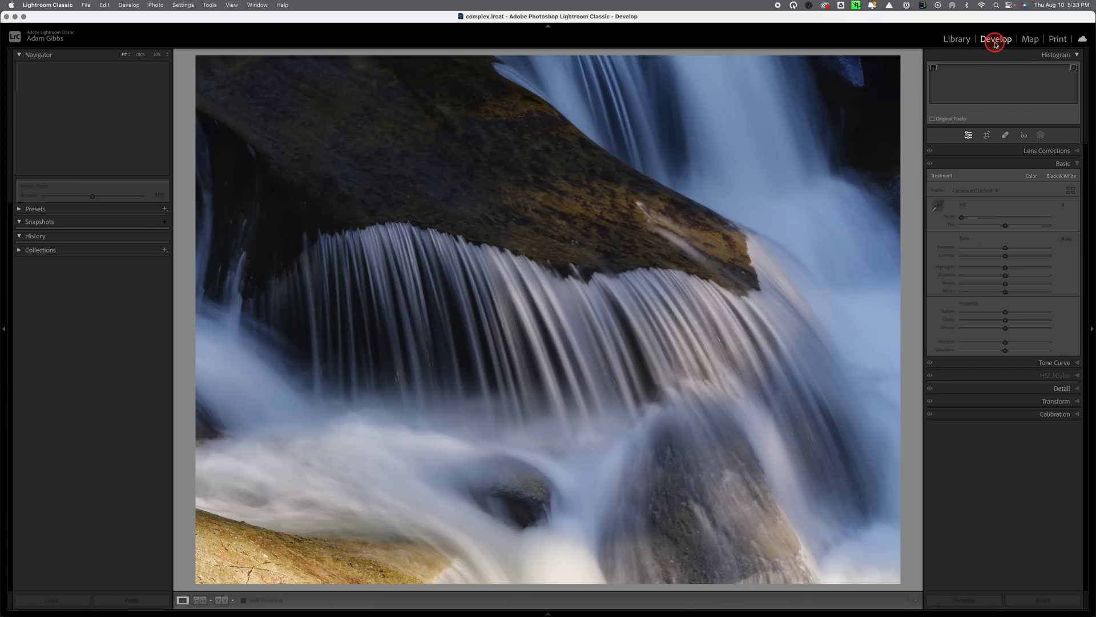
{"action": "left_click", "coordinate": [1042, 136]}
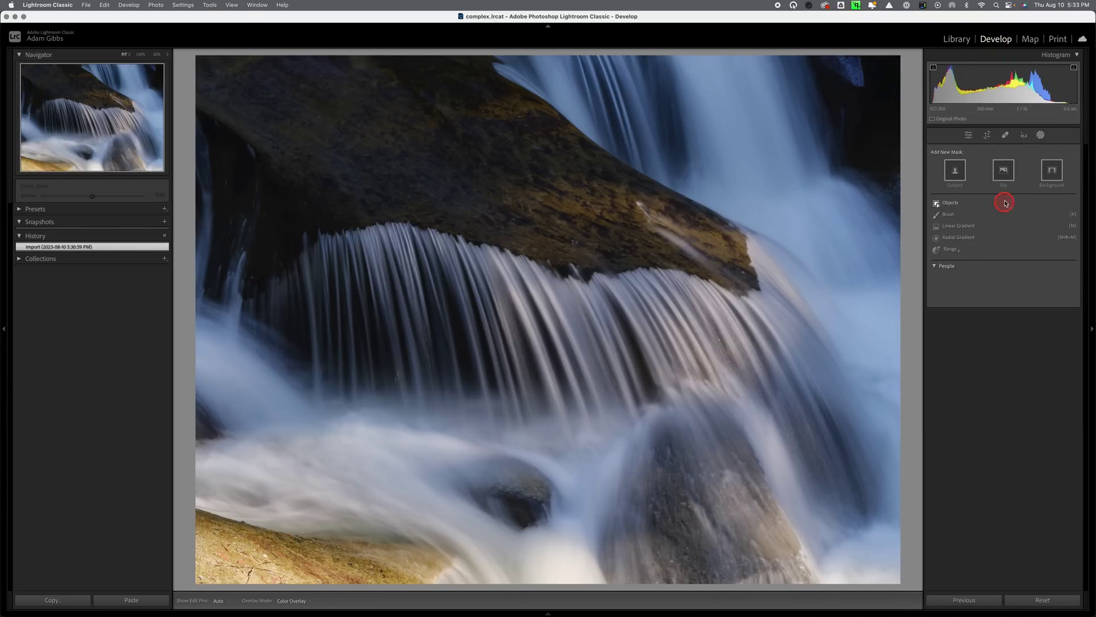
{"action": "left_click", "coordinate": [959, 226]}
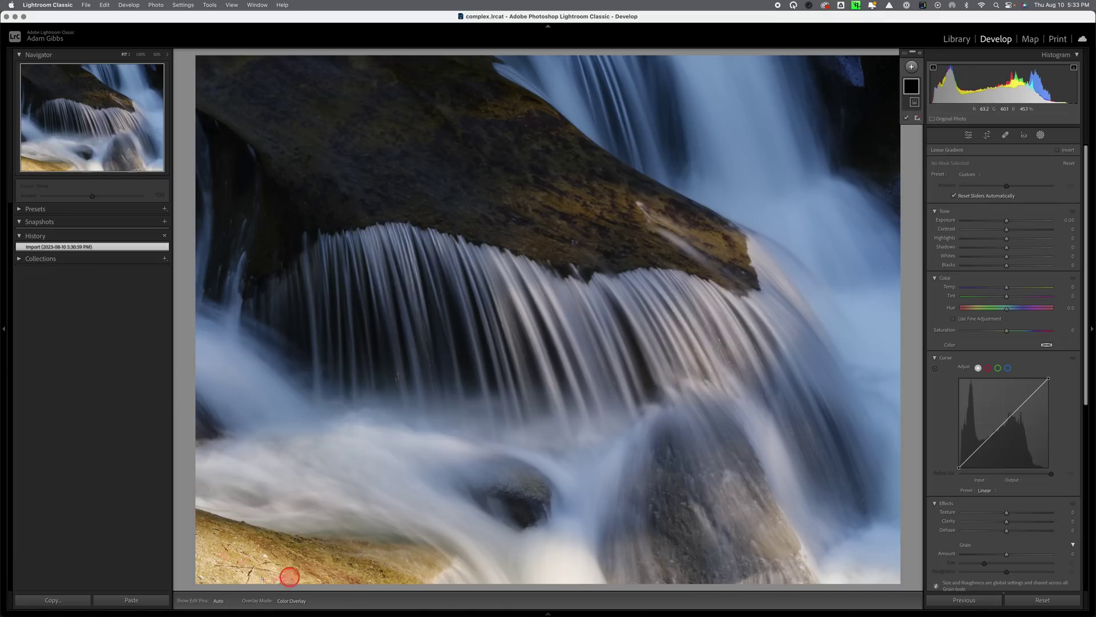
{"action": "left_click_drag", "start_coordinate": [202, 583], "coordinate": [262, 458]}
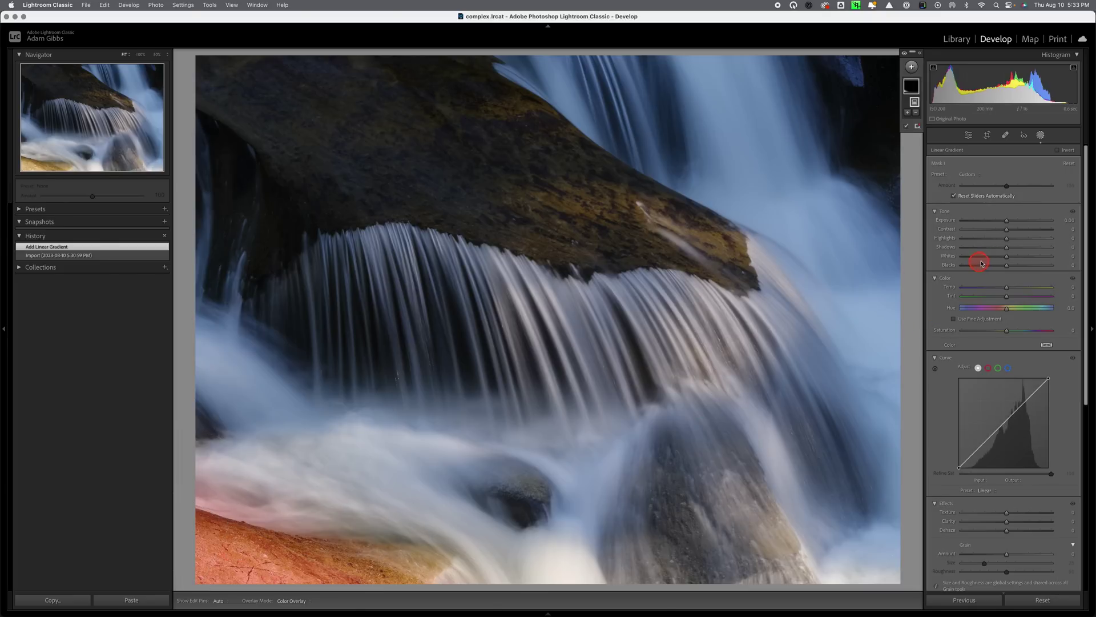
- Darken the lower-left gradient area by setting the mask's Whites and Highlights to -100
{"action": "left_click_drag", "start_coordinate": [1006, 260], "coordinate": [944, 259]}
{"action": "left_click", "coordinate": [1012, 240]}
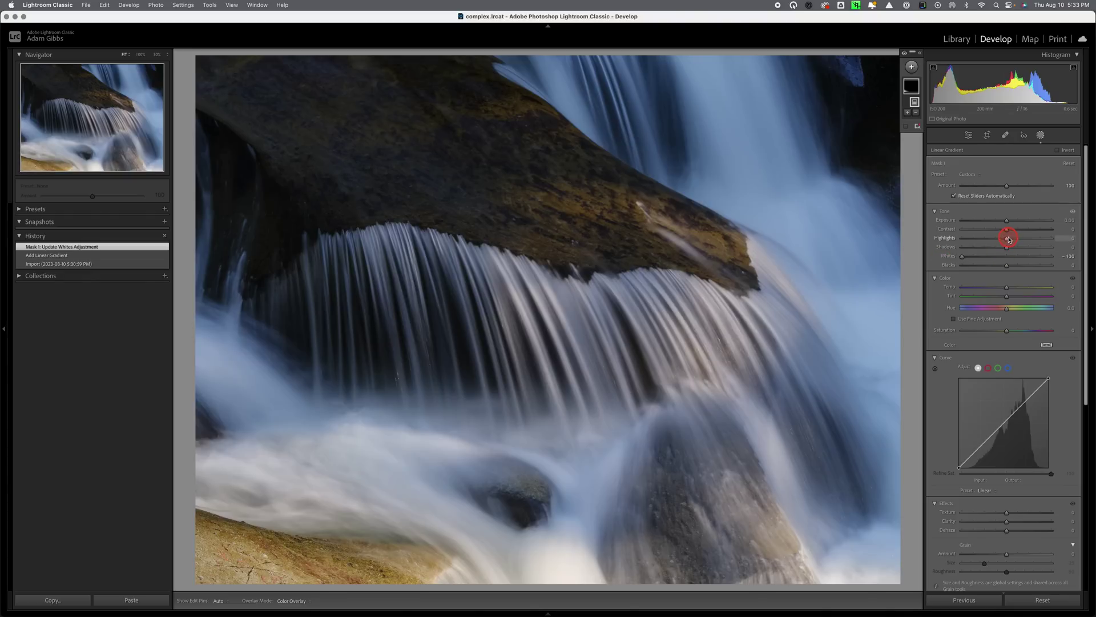
{"action": "left_click_drag", "start_coordinate": [1009, 239], "coordinate": [955, 241]}
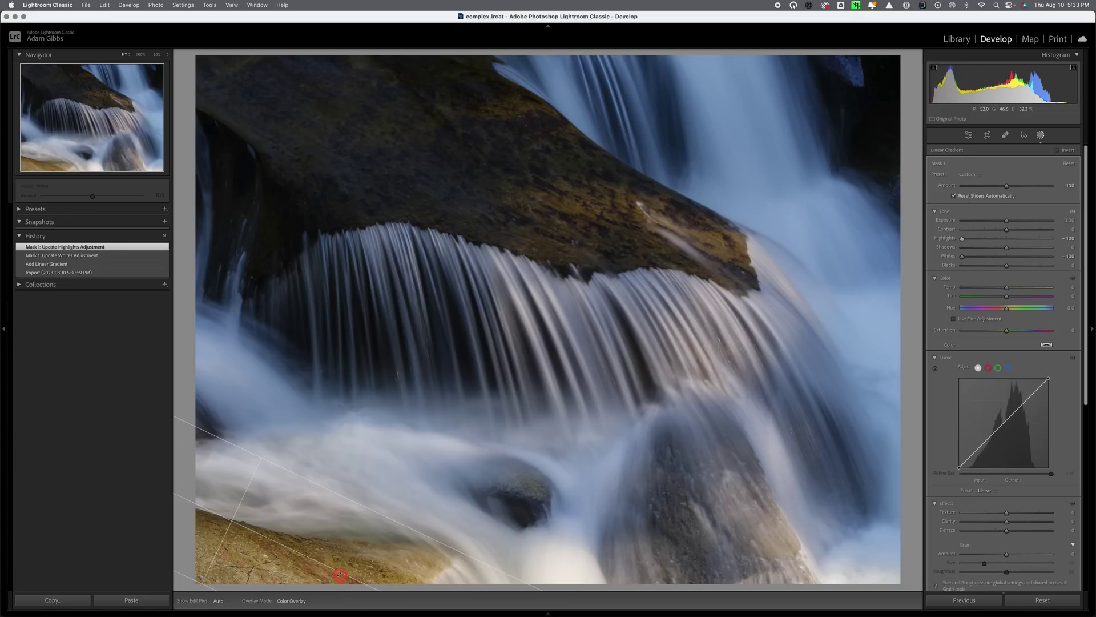
- Rotate and reposition the linear gradient so that it follows the slope of the lower-left rock
{"action": "left_click_drag", "start_coordinate": [338, 573], "coordinate": [343, 555]}
{"action": "left_click_drag", "start_coordinate": [232, 526], "coordinate": [230, 534]}
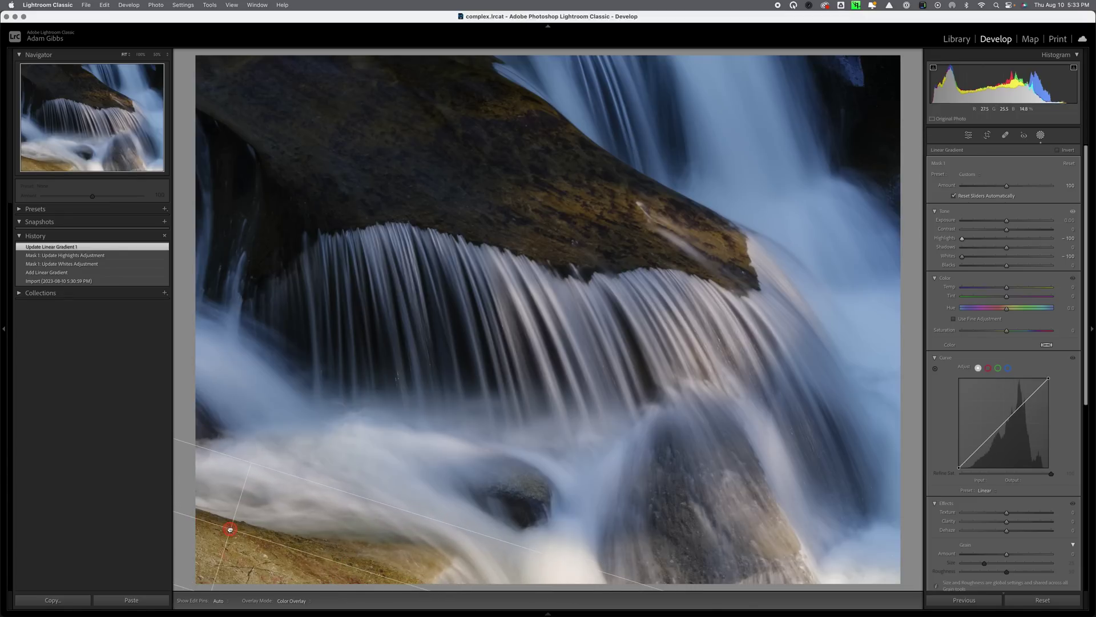
{"action": "left_click", "coordinate": [167, 56]}
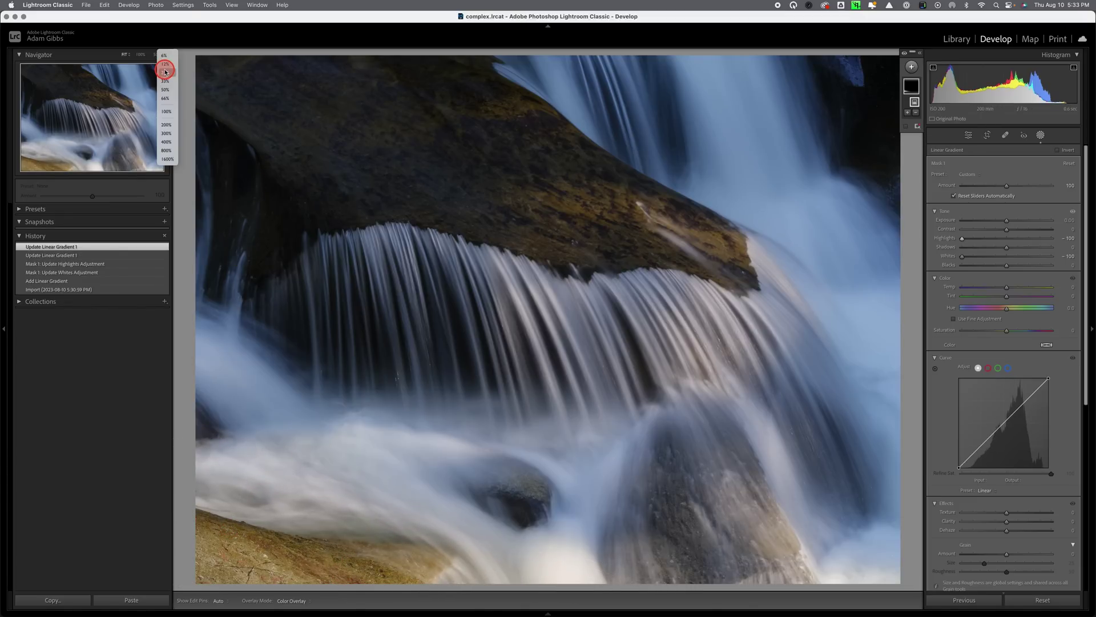
{"action": "left_click", "coordinate": [165, 71]}
{"action": "left_click", "coordinate": [406, 428]}
{"action": "left_click_drag", "start_coordinate": [408, 428], "coordinate": [409, 429]}
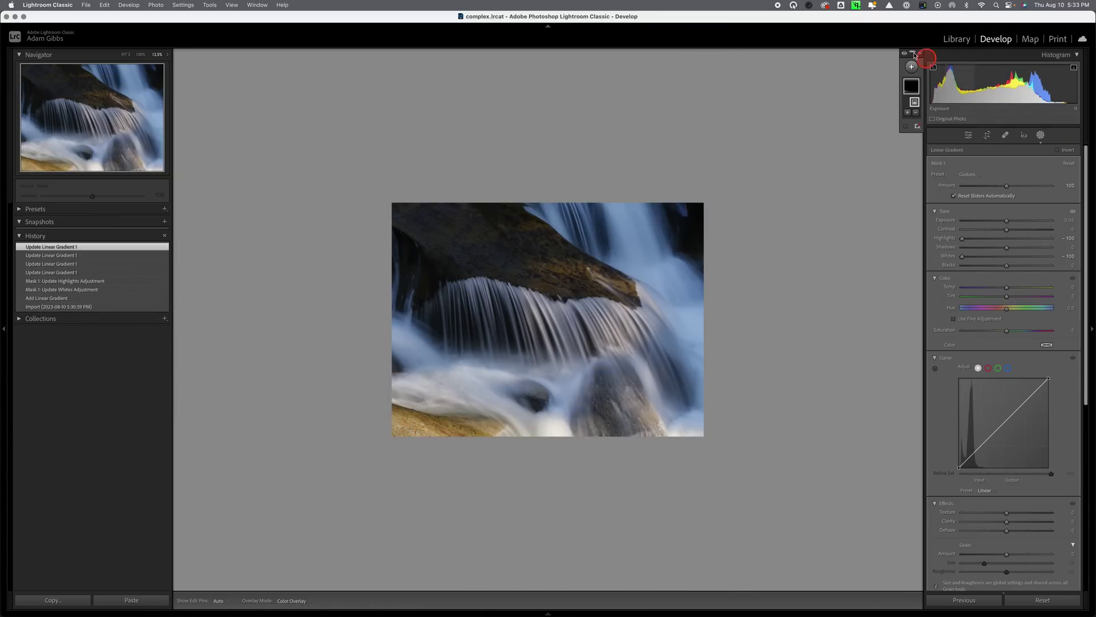
- Add a second linear gradient at the lower-left corner, set Whites to about -45 and Highlights to -53, and extend it further inward
{"action": "left_click", "coordinate": [912, 67]}
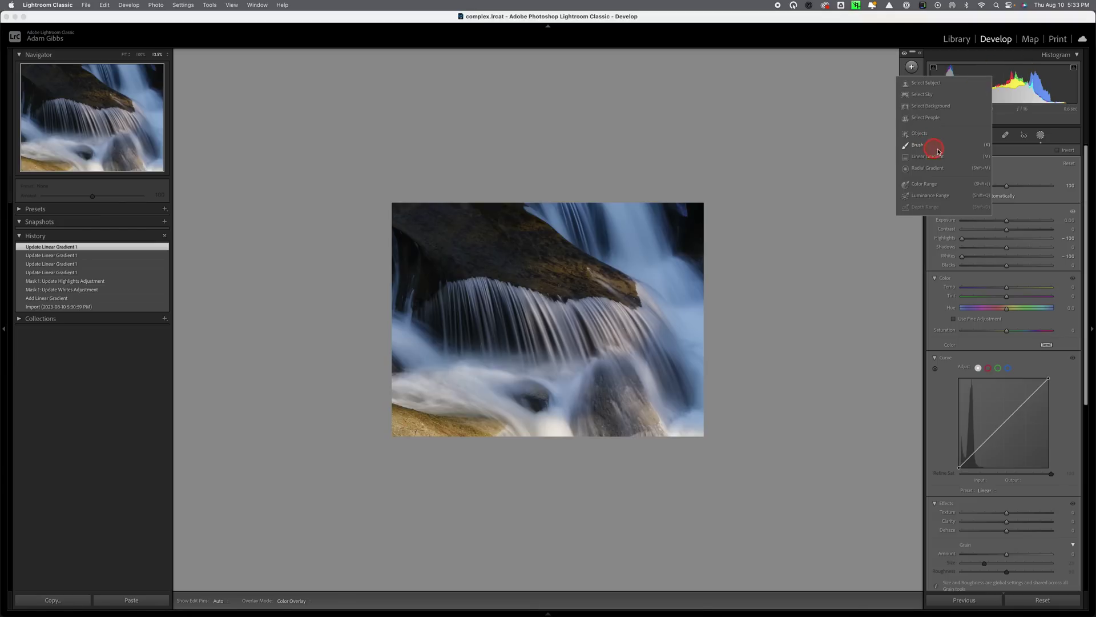
{"action": "left_click", "coordinate": [921, 157]}
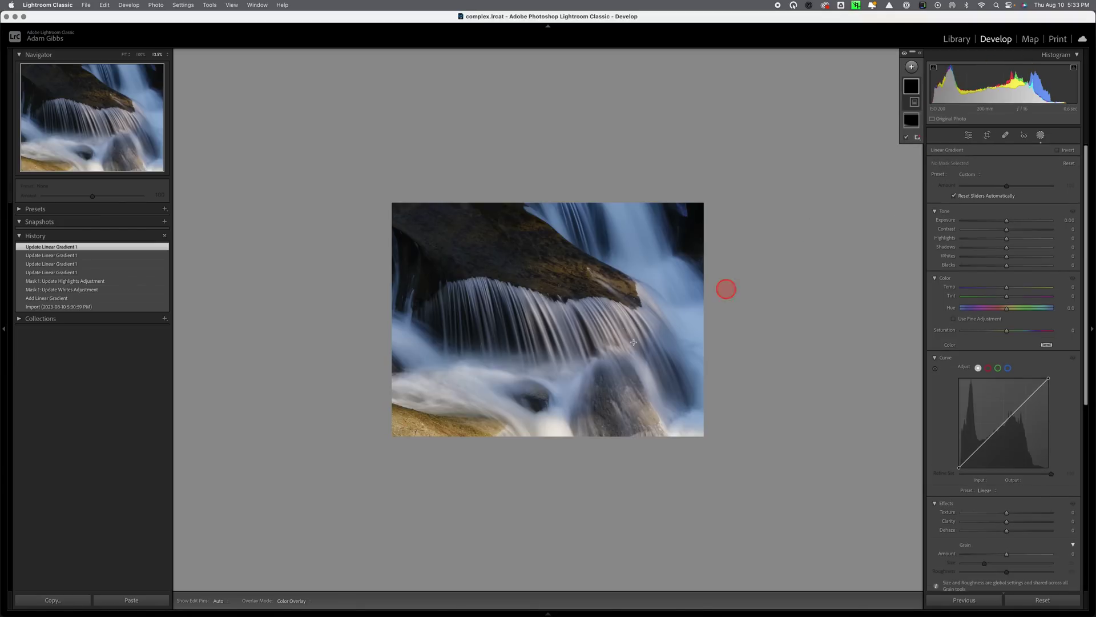
{"action": "left_click_drag", "start_coordinate": [394, 433], "coordinate": [404, 409]}
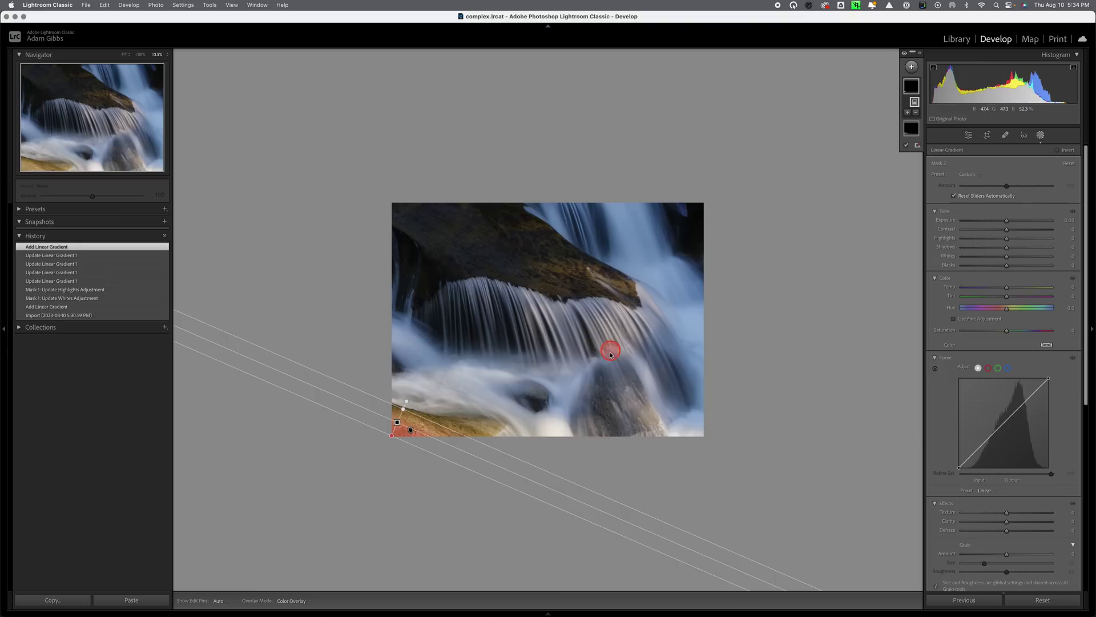
{"action": "left_click_drag", "start_coordinate": [1002, 259], "coordinate": [983, 239]}
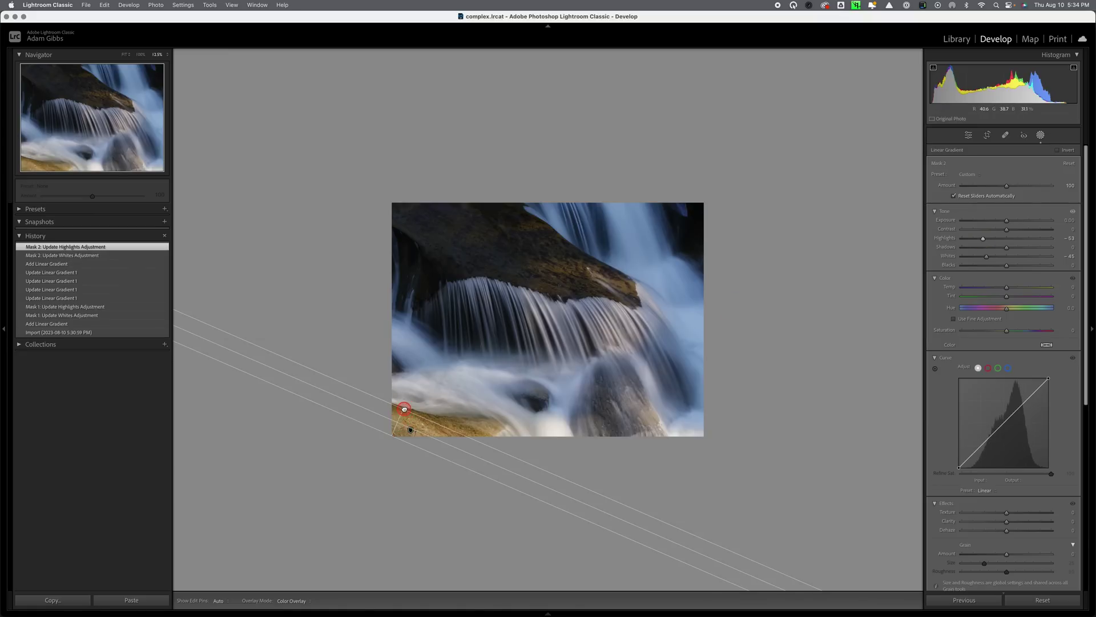
{"action": "left_click_drag", "start_coordinate": [404, 409], "coordinate": [407, 397]}
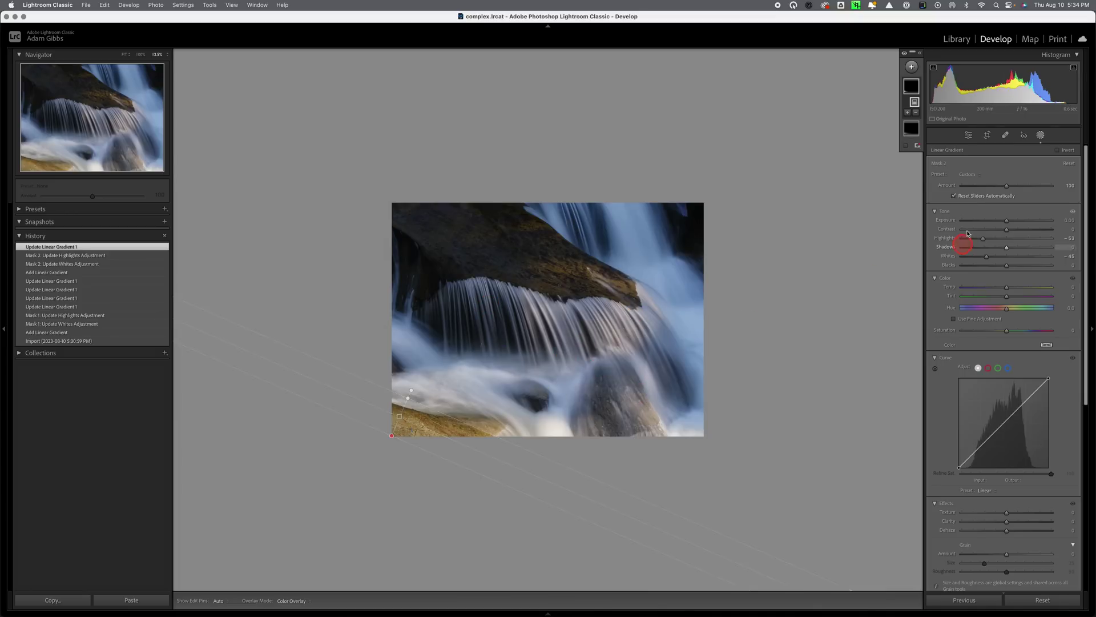
- Add a wide radial gradient mask over the central cascade with Feather 63 and raise its Whites to about 61
{"action": "left_click", "coordinate": [911, 67]}
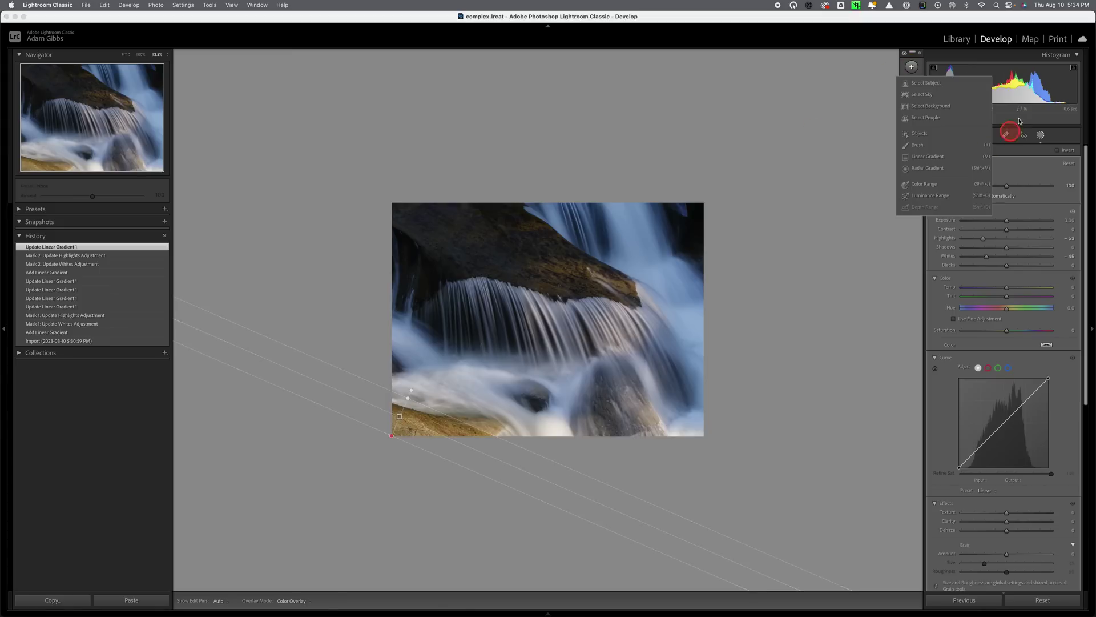
{"action": "left_click", "coordinate": [925, 168]}
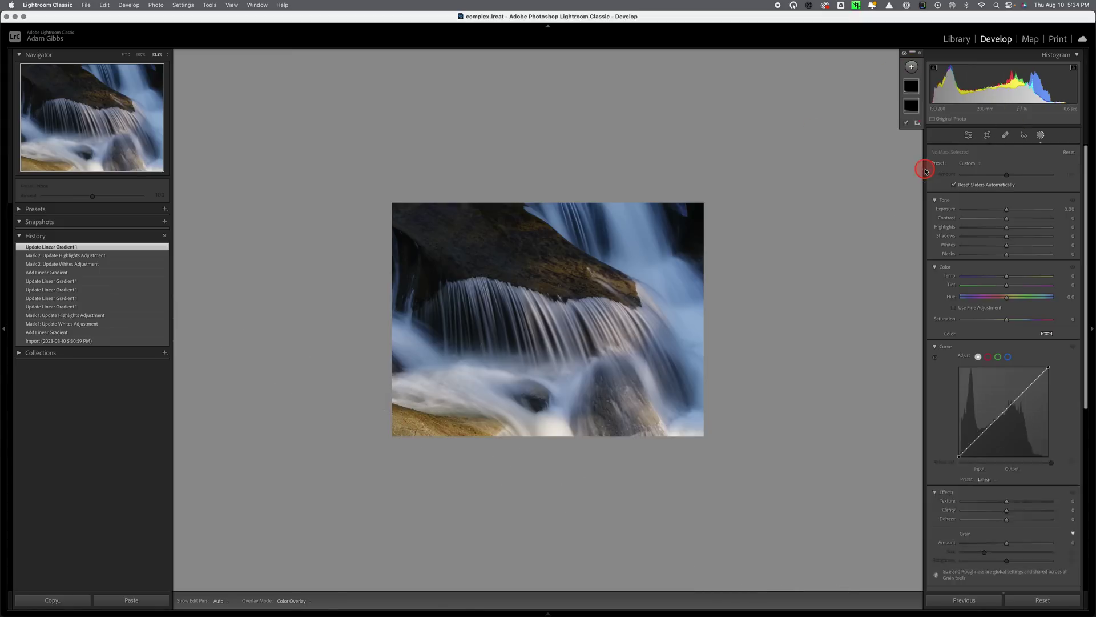
{"action": "left_click_drag", "start_coordinate": [559, 333], "coordinate": [756, 388]}
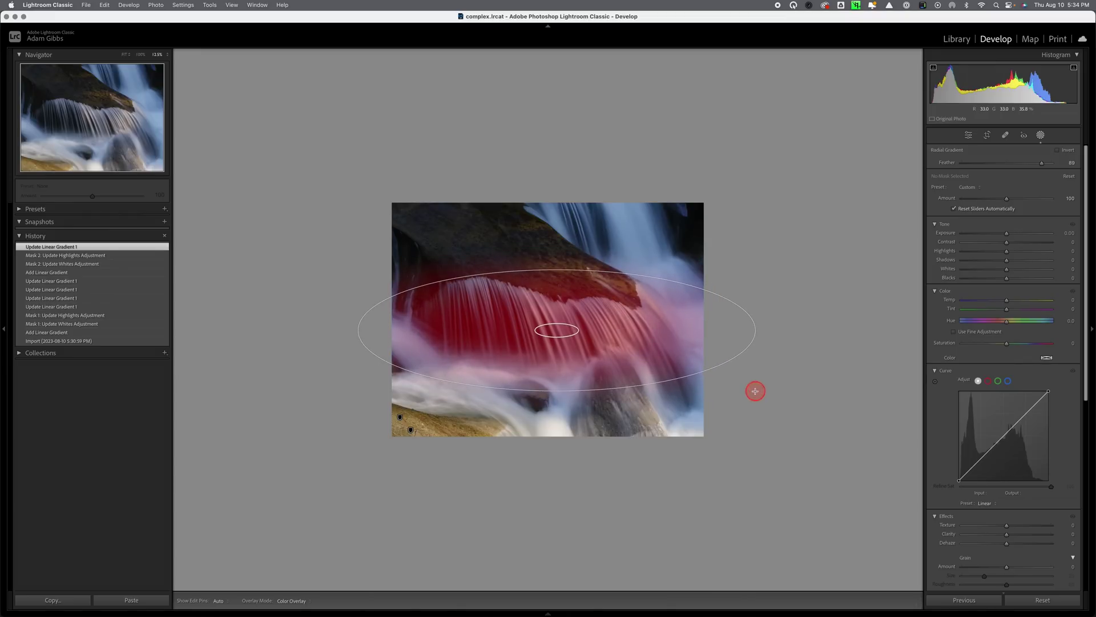
{"action": "mouse_move", "coordinate": [607, 340]}
{"action": "left_mouse_down"}
{"action": "mouse_move", "coordinate": [656, 335]}
{"action": "mouse_move", "coordinate": [580, 327]}
{"action": "mouse_move", "coordinate": [606, 348]}
{"action": "left_mouse_up"}
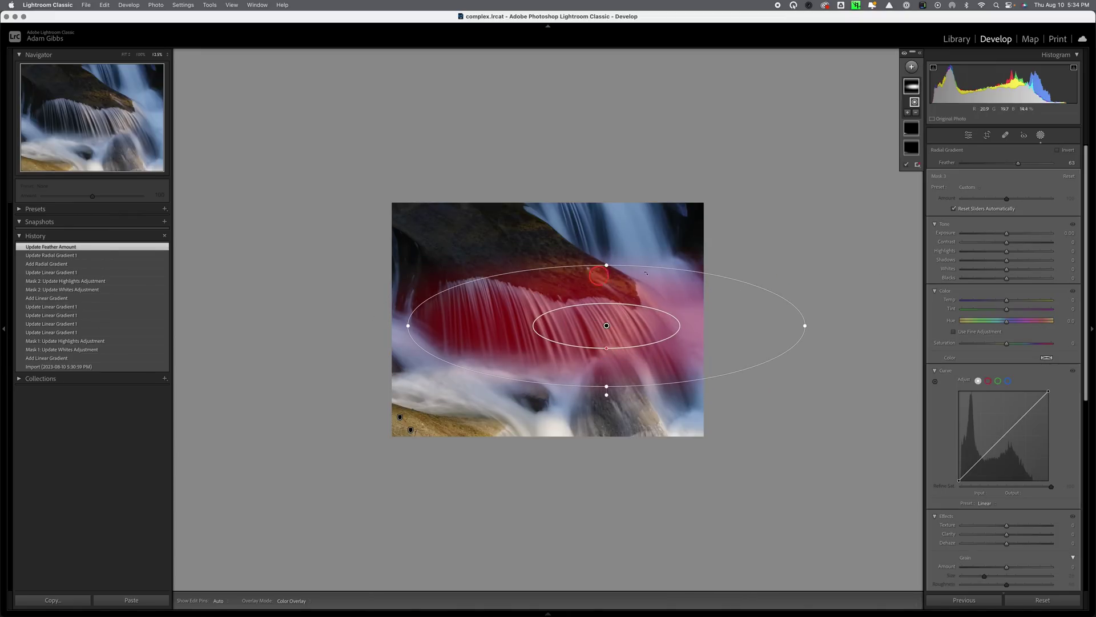
{"action": "left_click", "coordinate": [1040, 249]}
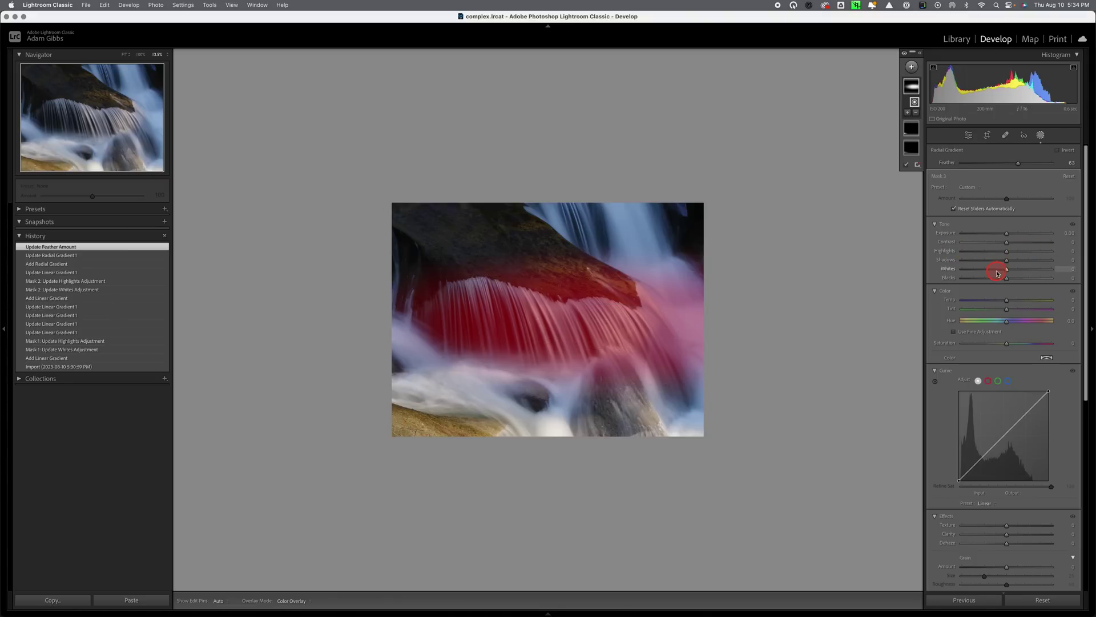
{"action": "left_click_drag", "start_coordinate": [1008, 273], "coordinate": [1030, 277]}
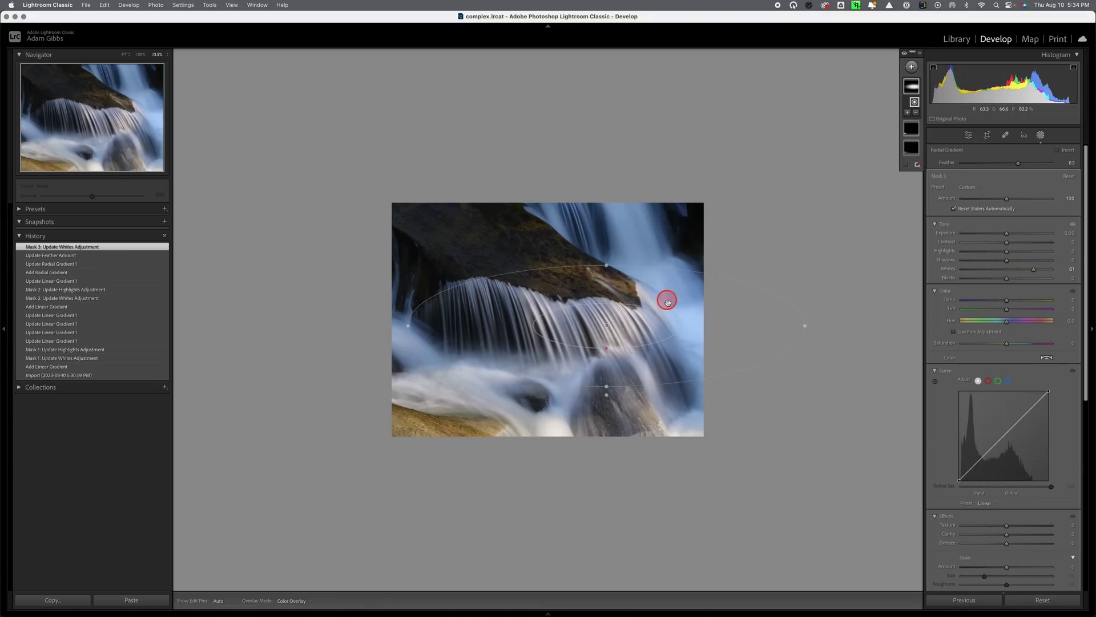
- Narrow and recentre the radial gradient on the cascade with Feather 42, set Whites to about 72 and Highlights to about 40, and finish masking
{"action": "left_click_drag", "start_coordinate": [806, 326], "coordinate": [751, 324]}
{"action": "left_click_drag", "start_coordinate": [562, 323], "coordinate": [523, 325]}
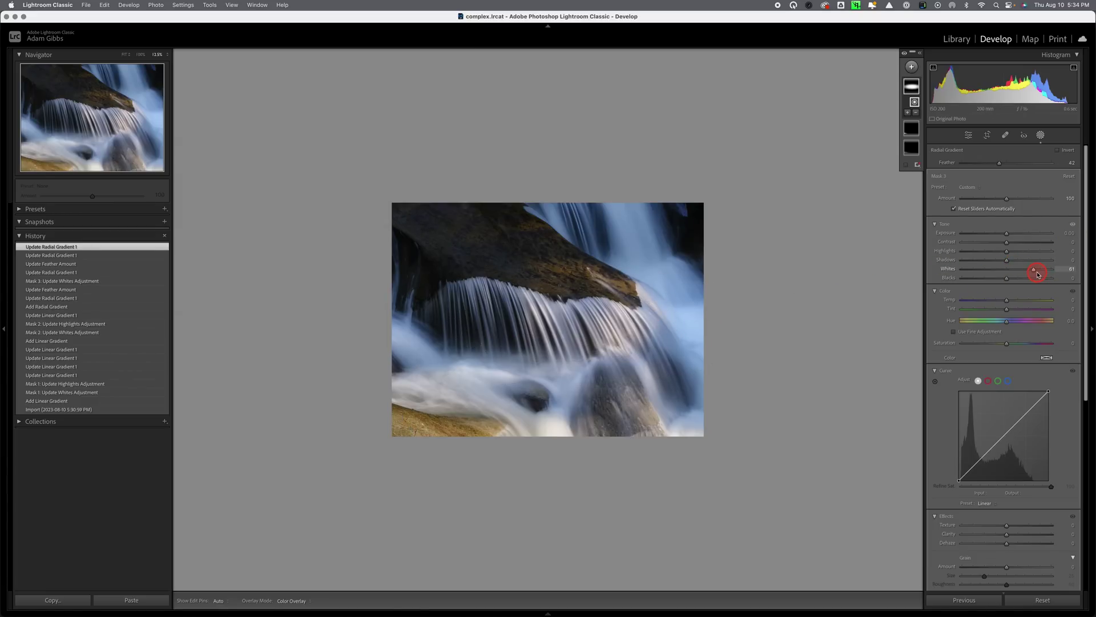
{"action": "mouse_move", "coordinate": [1035, 271]}
{"action": "left_mouse_down"}
{"action": "mouse_move", "coordinate": [1054, 272]}
{"action": "mouse_move", "coordinate": [1033, 273]}
{"action": "mouse_move", "coordinate": [1047, 273]}
{"action": "mouse_move", "coordinate": [1025, 252]}
{"action": "mouse_move", "coordinate": [1040, 273]}
{"action": "left_mouse_up"}
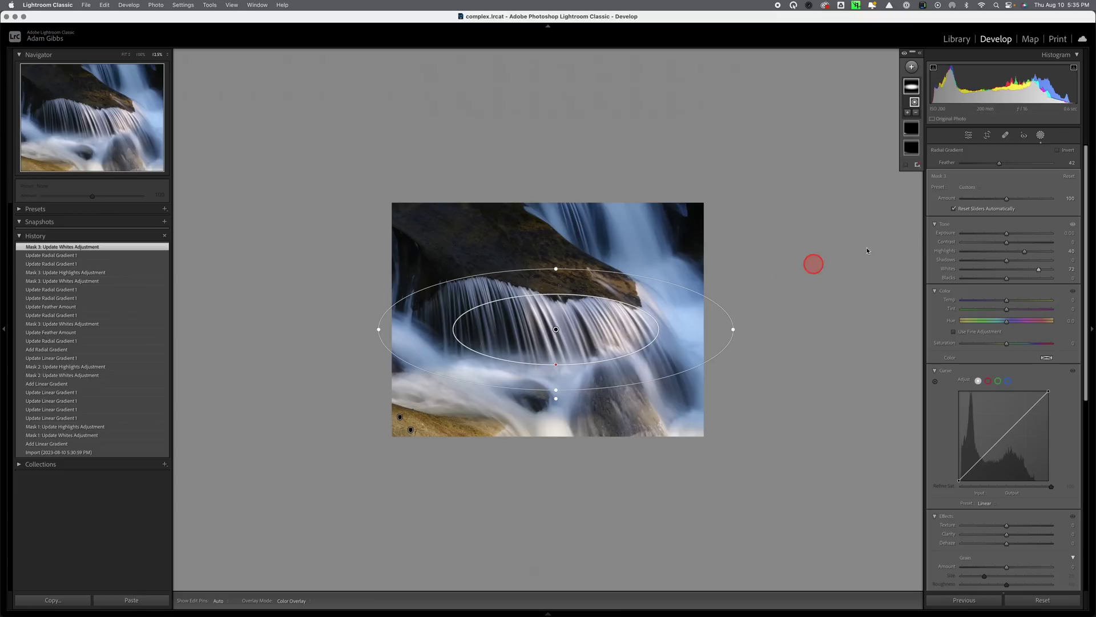
{"action": "left_click", "coordinate": [1040, 136]}
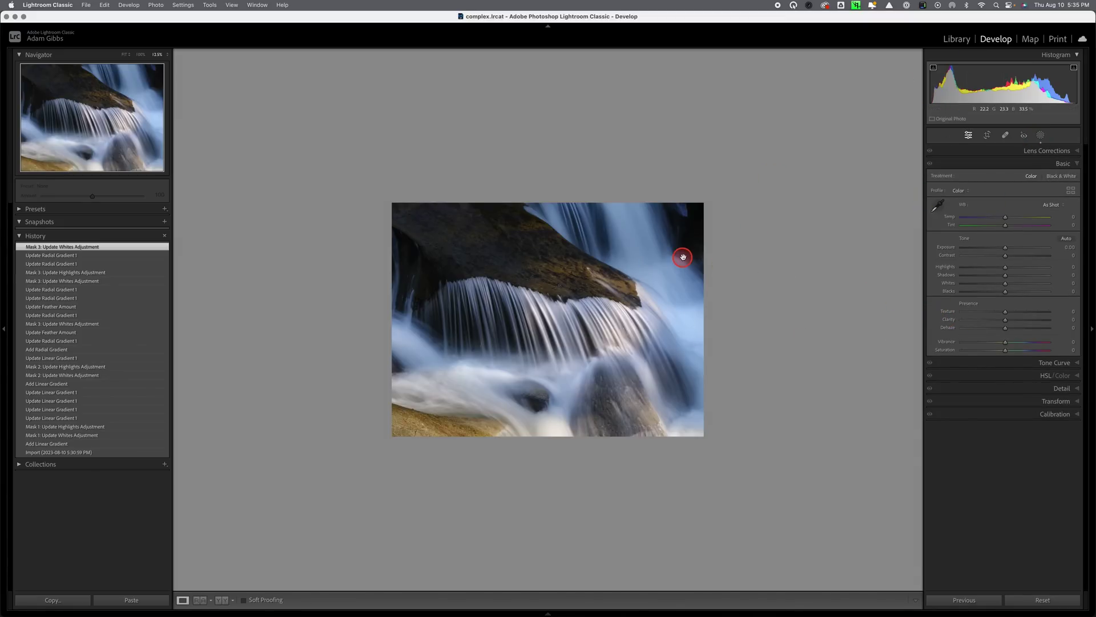
- Set the whole waterfall photo's Blacks to -2 and Whites to +9, and adjust its Shadows
{"action": "left_click", "coordinate": [1006, 293], "text": "alt"}
{"action": "mouse_move", "coordinate": [1005, 295]}
{"action": "left_mouse_down"}
{"action": "mouse_move", "coordinate": [1005, 285]}
{"action": "mouse_move", "coordinate": [1027, 286]}
{"action": "mouse_move", "coordinate": [998, 284]}
{"action": "mouse_move", "coordinate": [1019, 286]}
{"action": "left_mouse_up"}
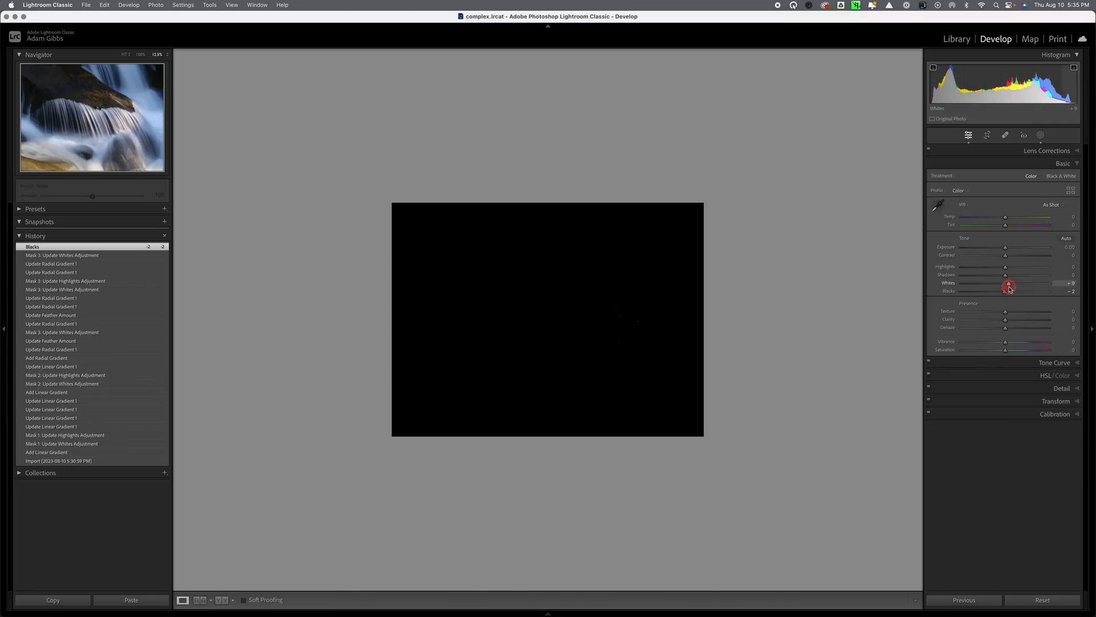
{"action": "left_click_drag", "start_coordinate": [1009, 288], "coordinate": [1008, 287]}
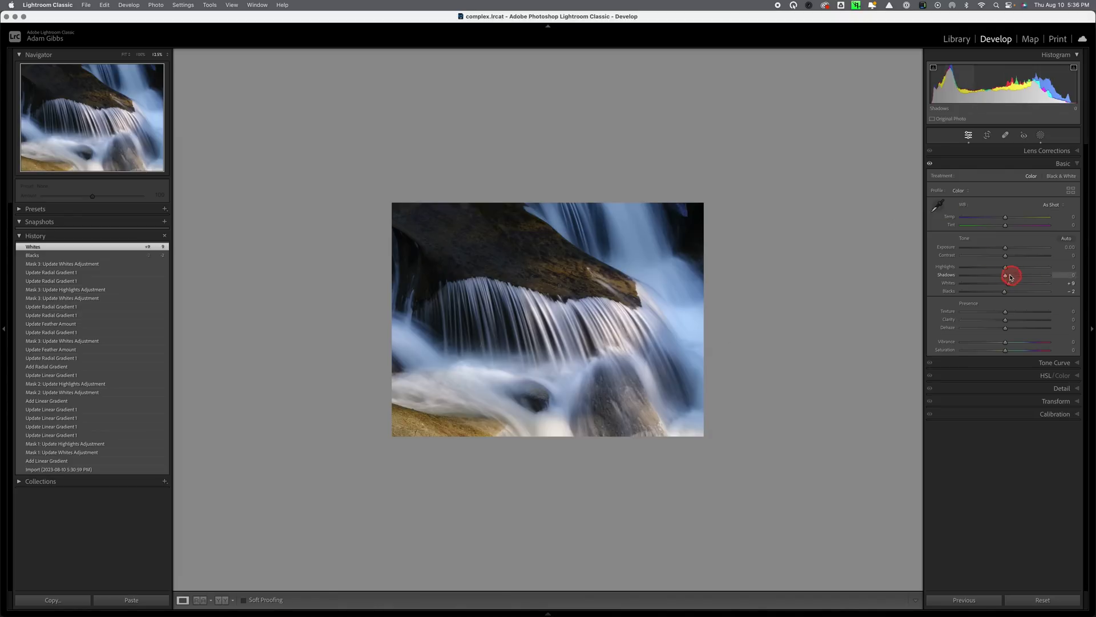
{"action": "left_click_drag", "start_coordinate": [1006, 276], "coordinate": [1020, 280]}
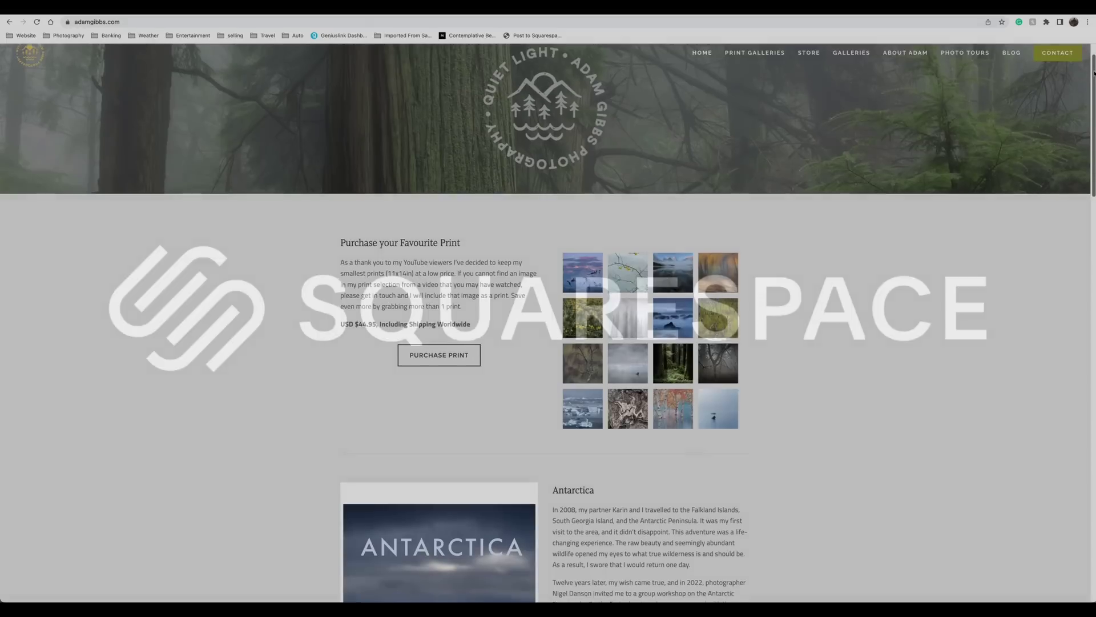
- Switch to the browser, look through the photographer's website, and open the first photo in the Spain gallery
{"action": "scroll", "coordinate": [1094, 92], "scroll_direction": "down", "scroll_amount": 3}
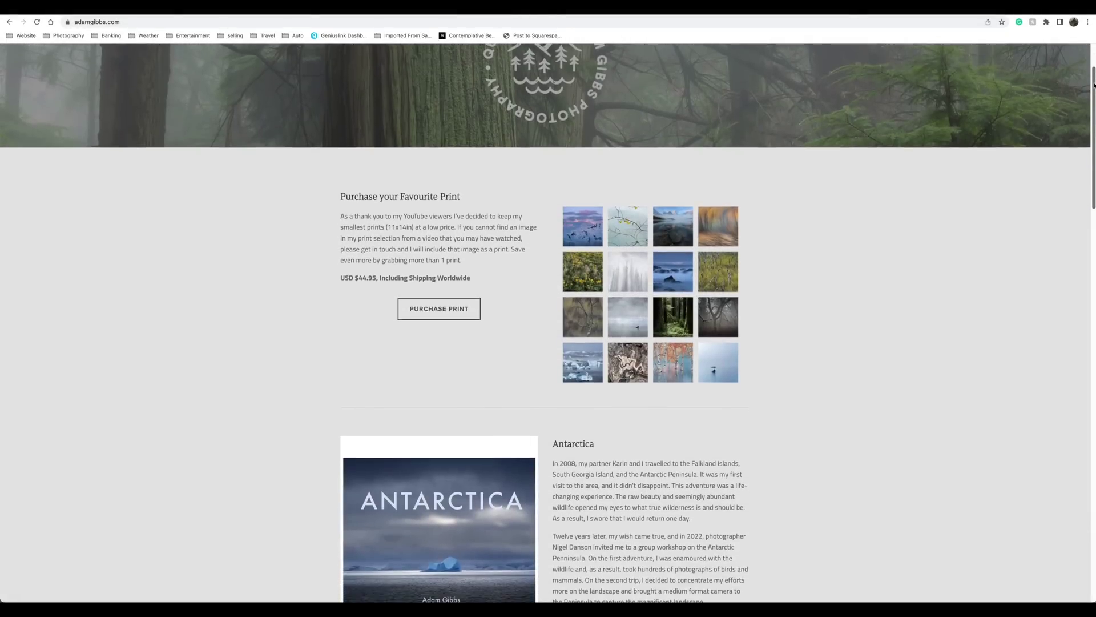
{"action": "left_click_drag", "start_coordinate": [1094, 92], "coordinate": [1094, 231]}
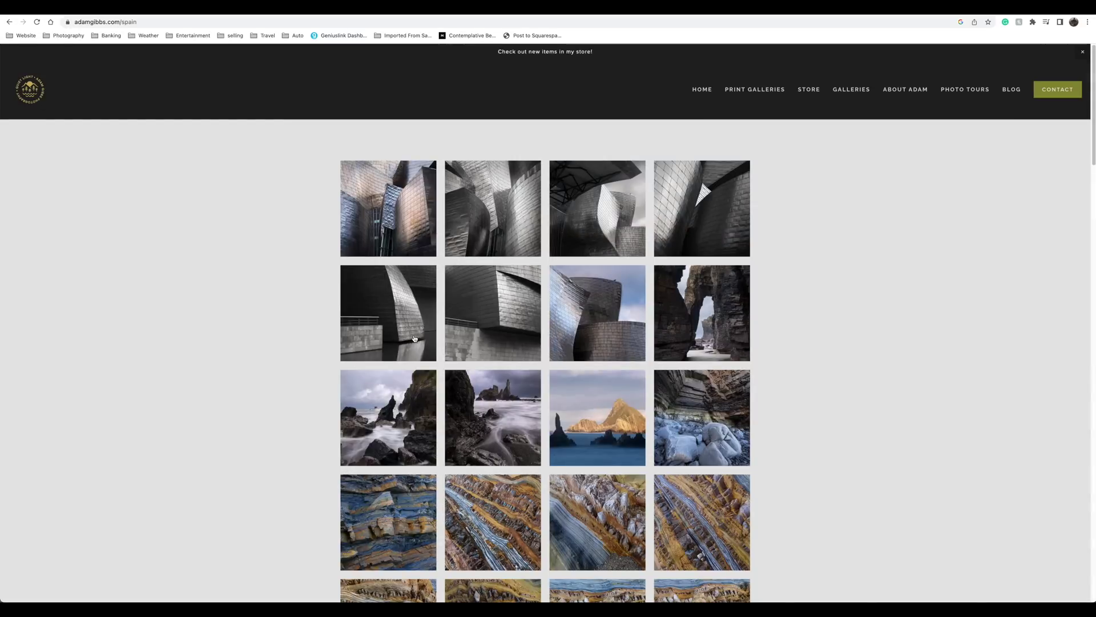
{"action": "left_click", "coordinate": [388, 207]}
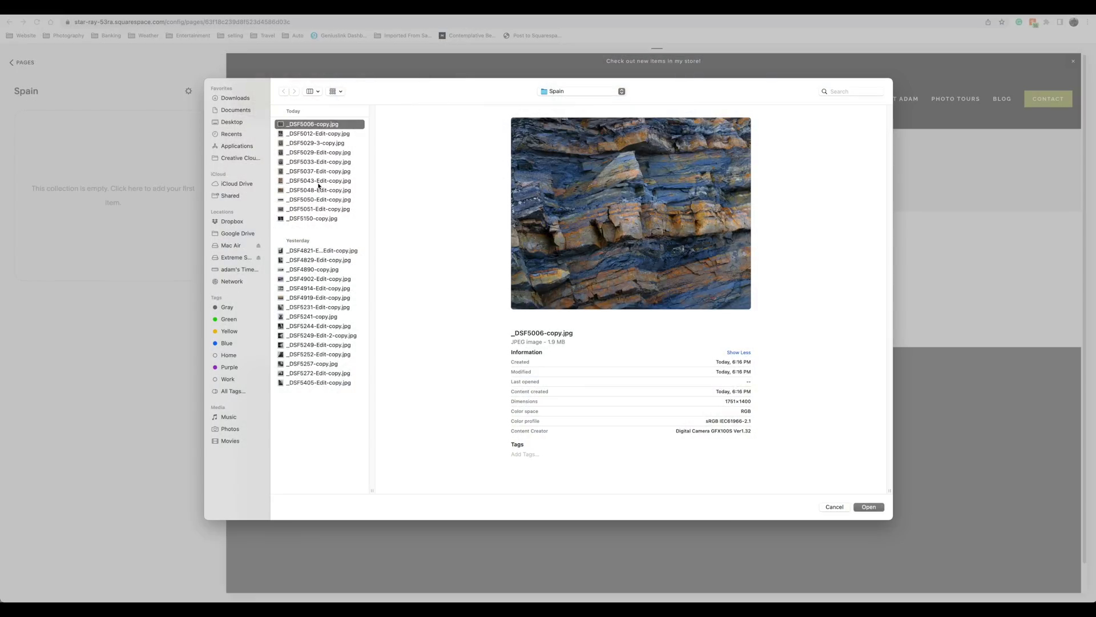
- Add all image files in the Spain folder, from _DSF5006-copy.jpg to _DSF5405-Edit-copy.jpg, to the empty Spain collection in Squarespace
{"action": "left_click", "coordinate": [314, 382], "text": "shift"}
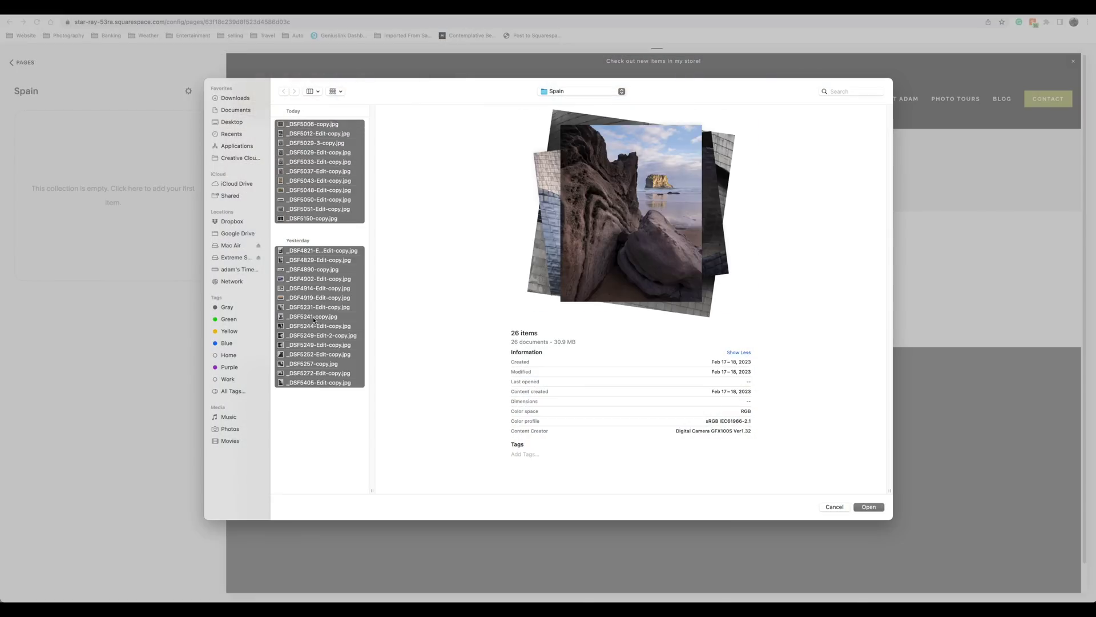
{"action": "left_click_drag", "start_coordinate": [314, 320], "coordinate": [94, 249]}
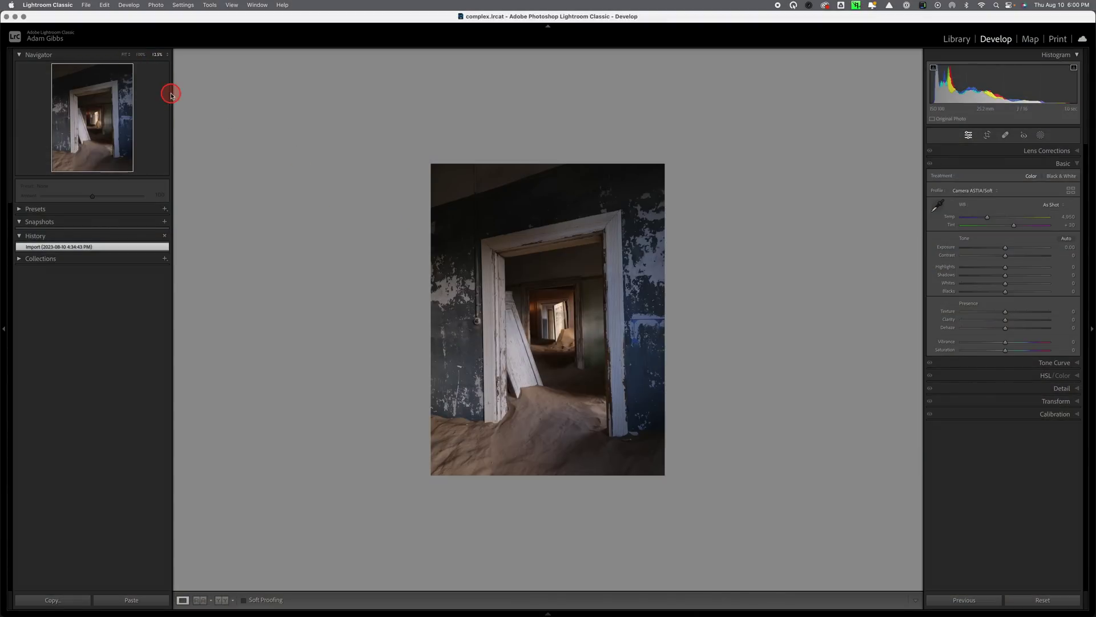
- Fit the doorway photo to the view in Lightroom Classic and apply the Vertical Upright perspective correction
{"action": "left_click", "coordinate": [125, 54]}
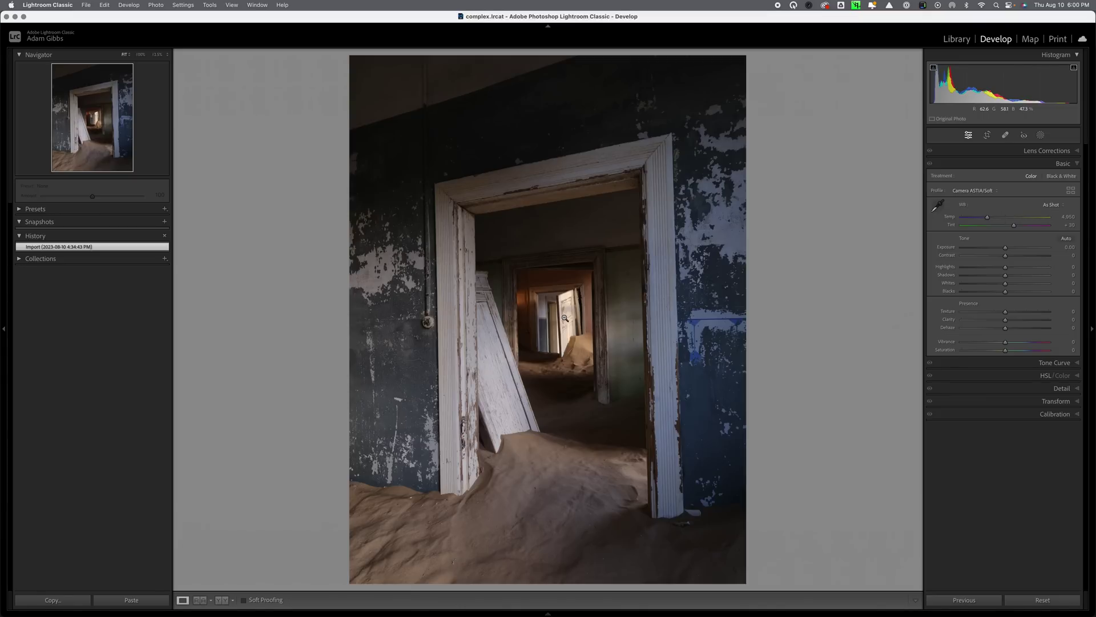
{"action": "mouse_move", "coordinate": [565, 318]}
{"action": "left_mouse_down"}
{"action": "mouse_move", "coordinate": [533, 377]}
{"action": "mouse_move", "coordinate": [574, 366]}
{"action": "left_mouse_up"}
{"action": "left_click", "coordinate": [1076, 403]}
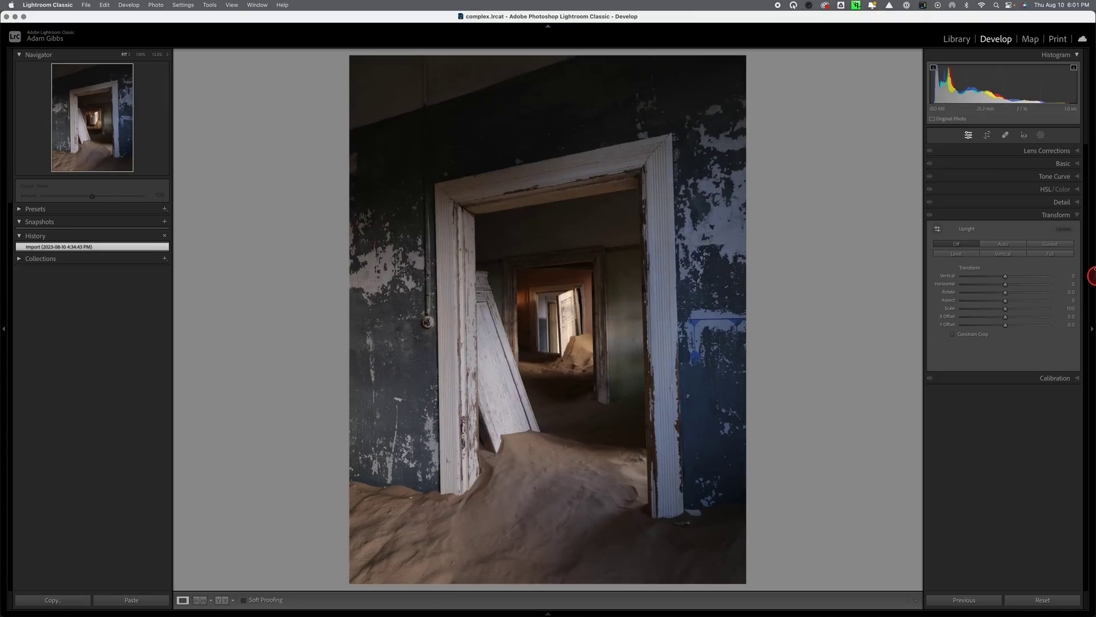
{"action": "left_click", "coordinate": [1006, 254]}
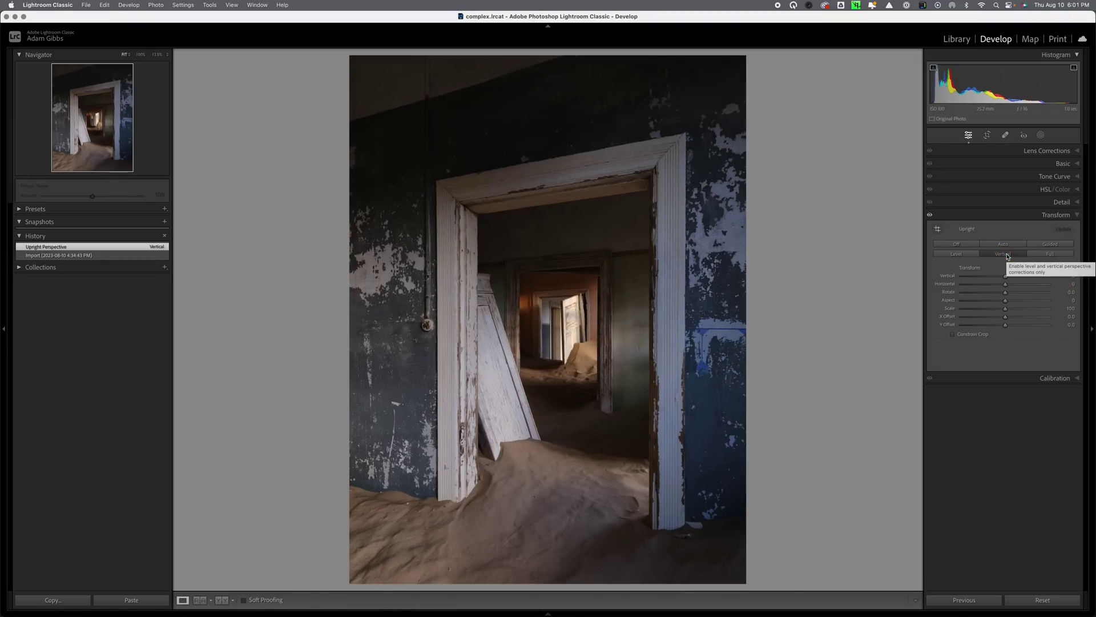
{"action": "left_click_drag", "start_coordinate": [1005, 284], "coordinate": [1004, 252]}
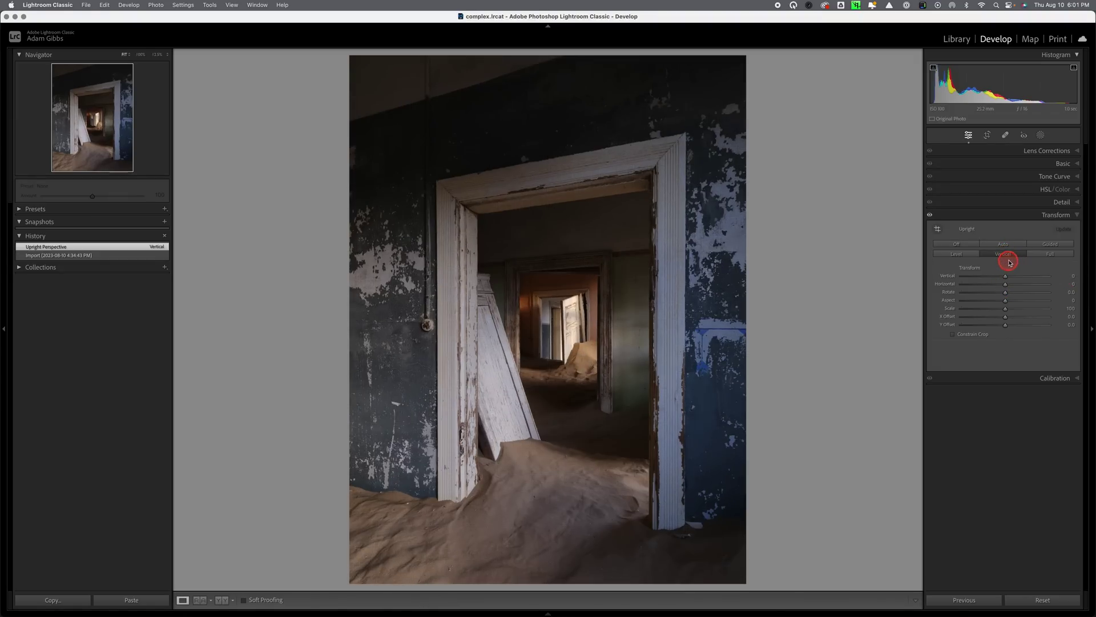
{"action": "left_click", "coordinate": [1020, 257]}
{"action": "left_click", "coordinate": [1070, 221]}
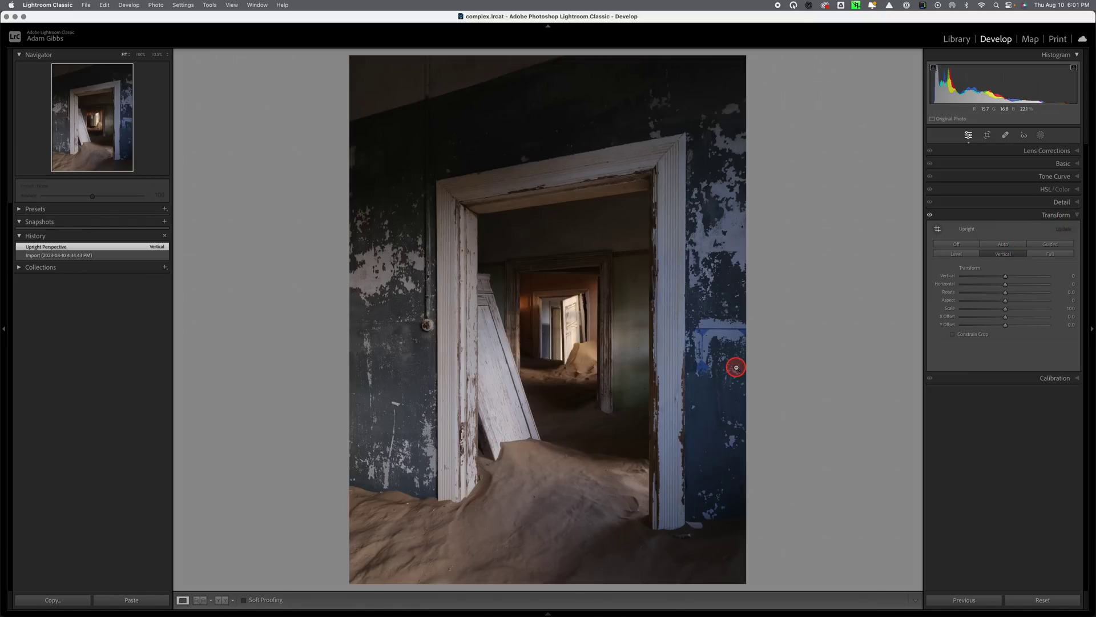
{"action": "left_click", "coordinate": [658, 239]}
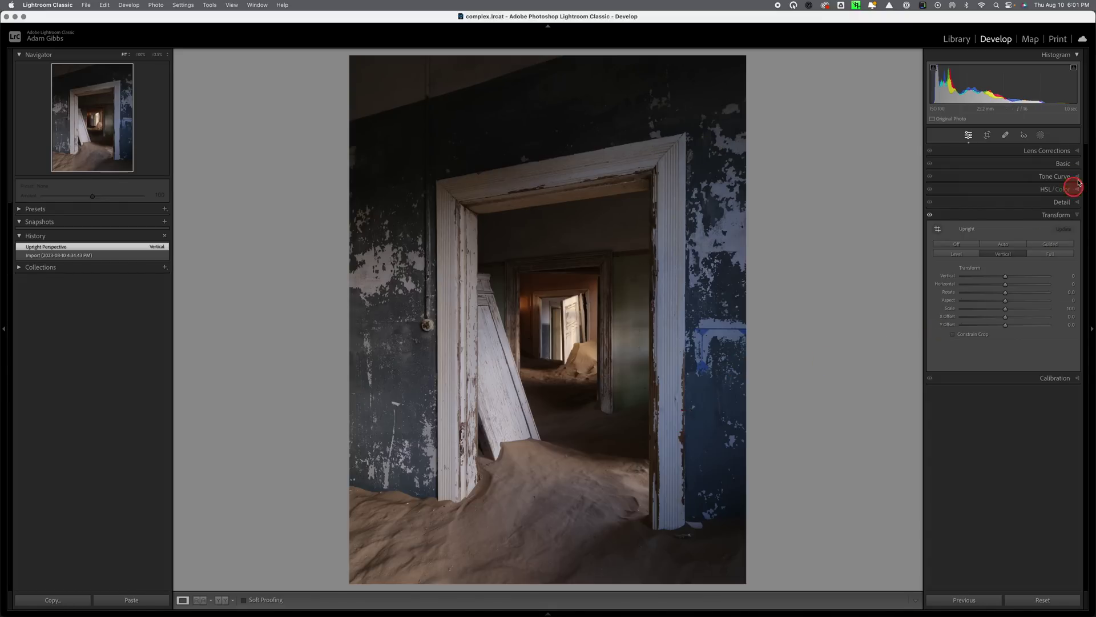
{"action": "left_click_drag", "start_coordinate": [1063, 159], "coordinate": [1080, 157]}
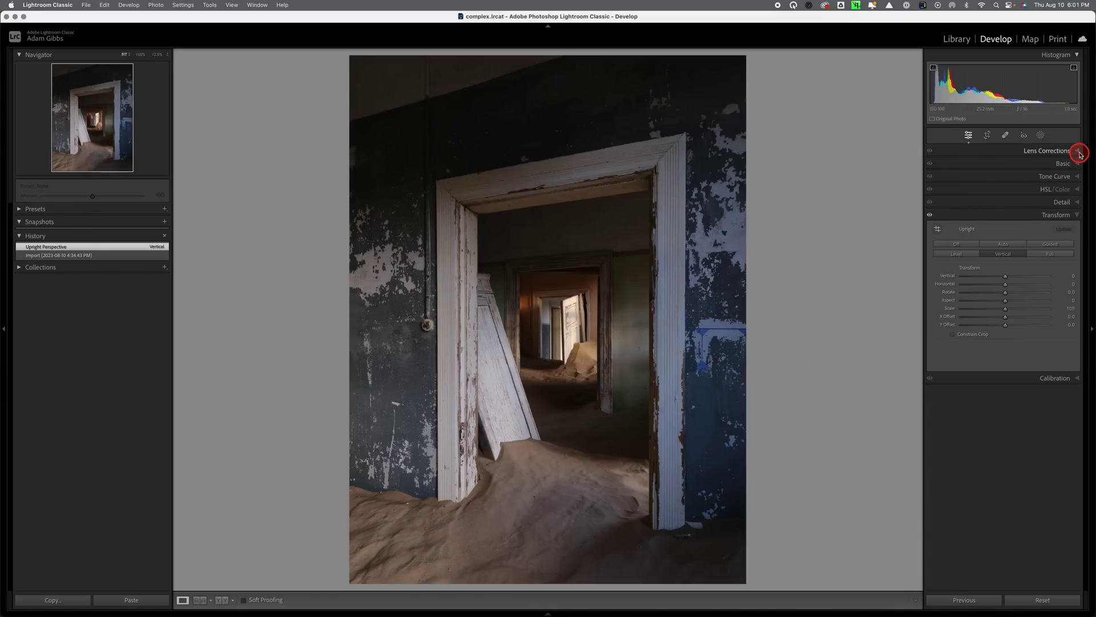
- Review the photo's Lens Corrections, Basic, Tone Curve, HSL, Detail, Transform and Calibration settings
{"action": "left_click", "coordinate": [1078, 151]}
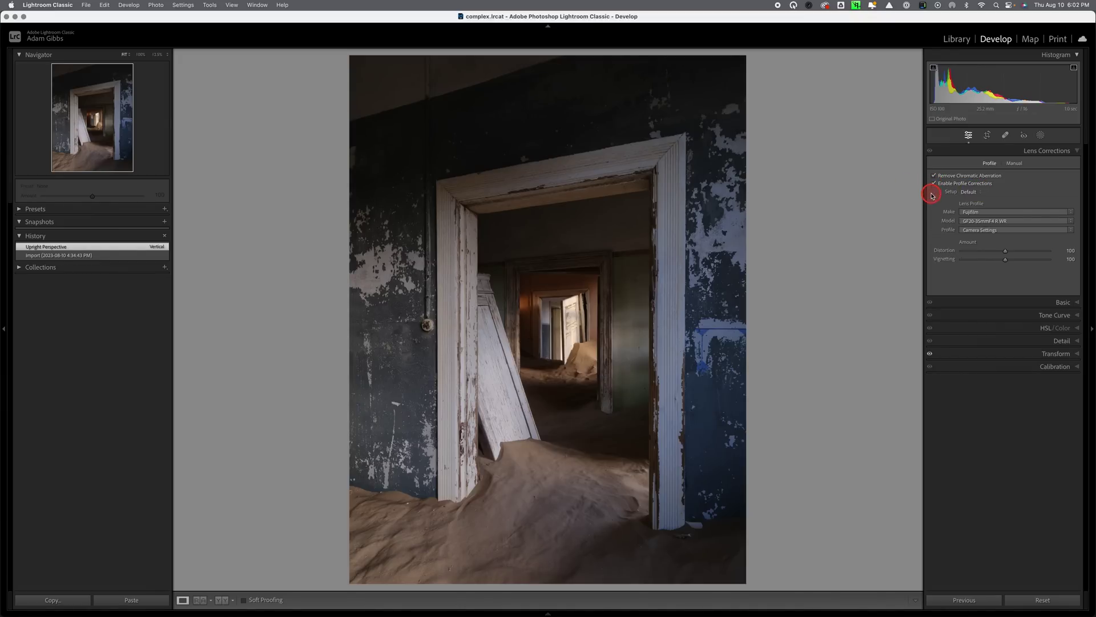
{"action": "left_click", "coordinate": [1078, 151]}
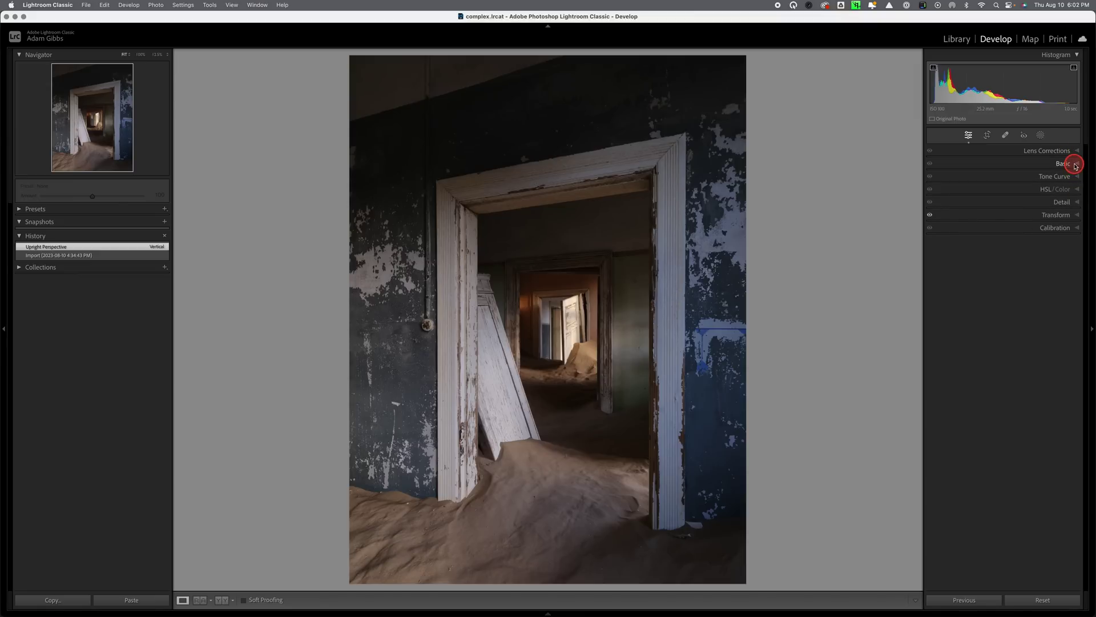
{"action": "left_click", "coordinate": [1076, 166]}
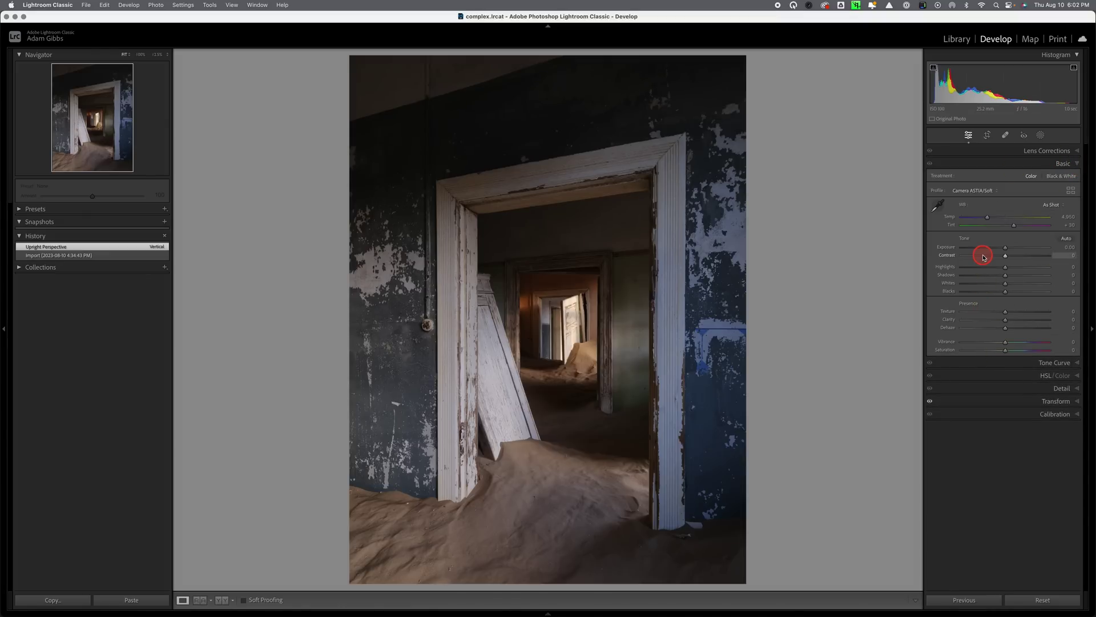
{"action": "left_click", "coordinate": [1078, 364]}
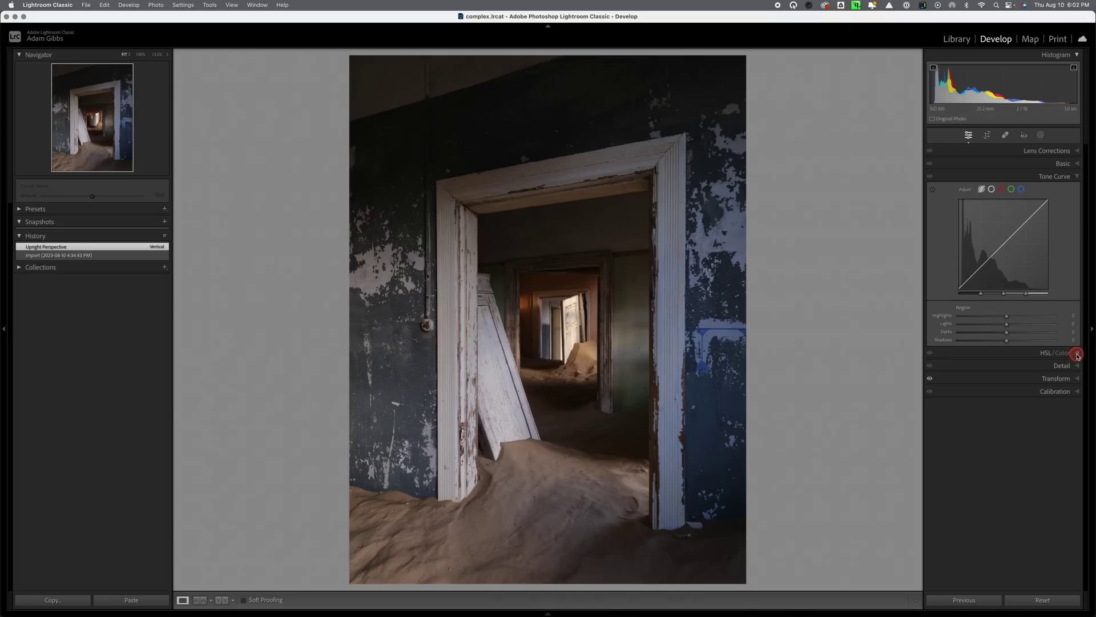
{"action": "left_click", "coordinate": [1078, 355]}
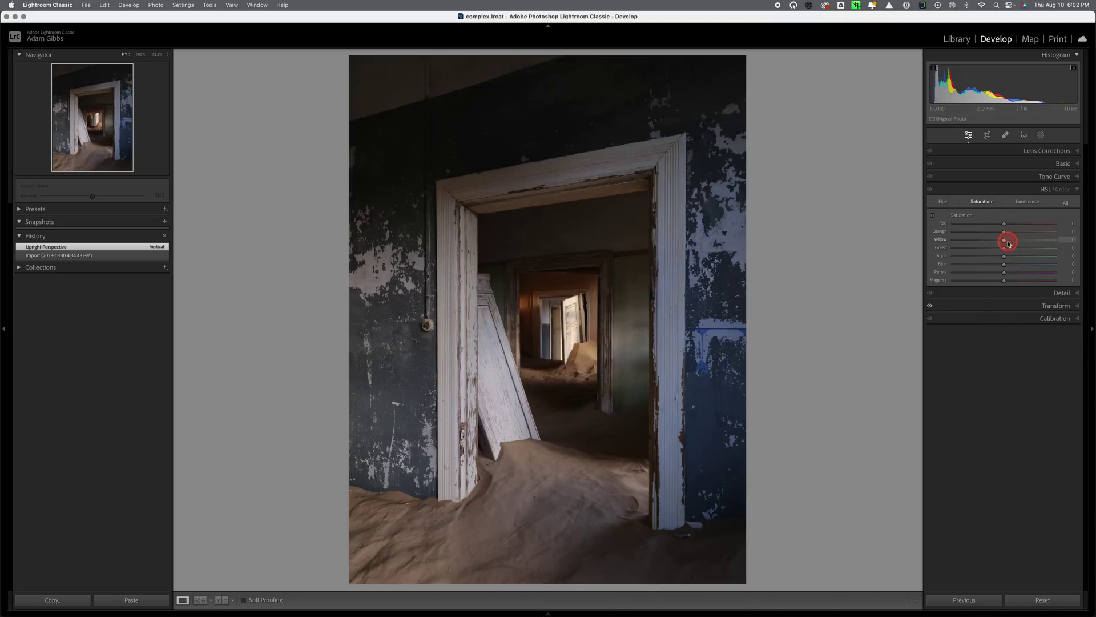
{"action": "left_click", "coordinate": [1076, 293]}
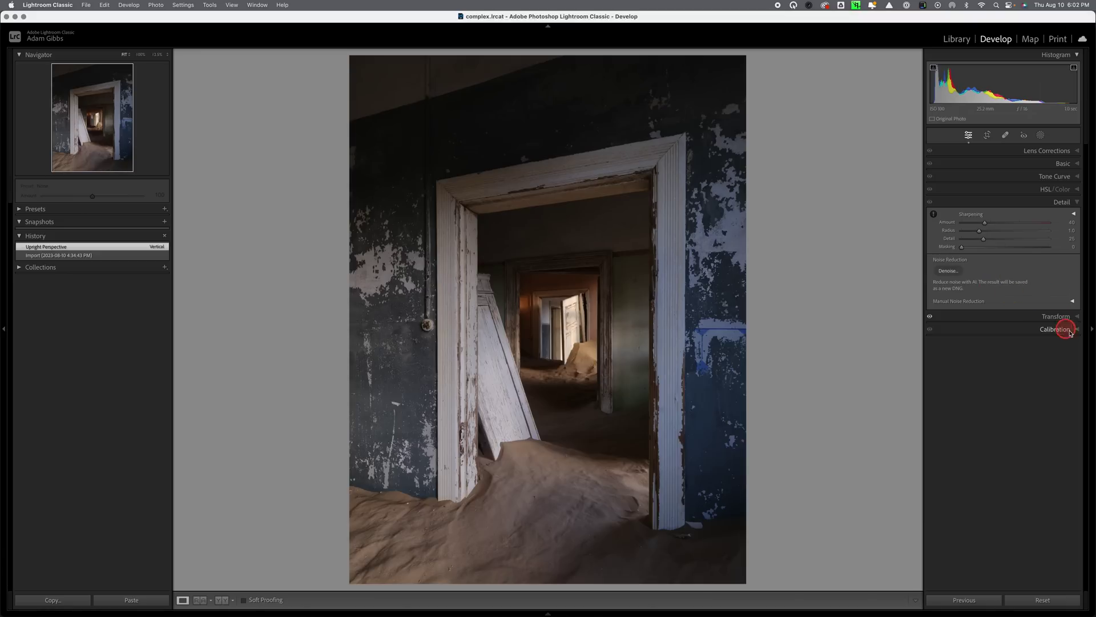
{"action": "left_click", "coordinate": [1077, 318]}
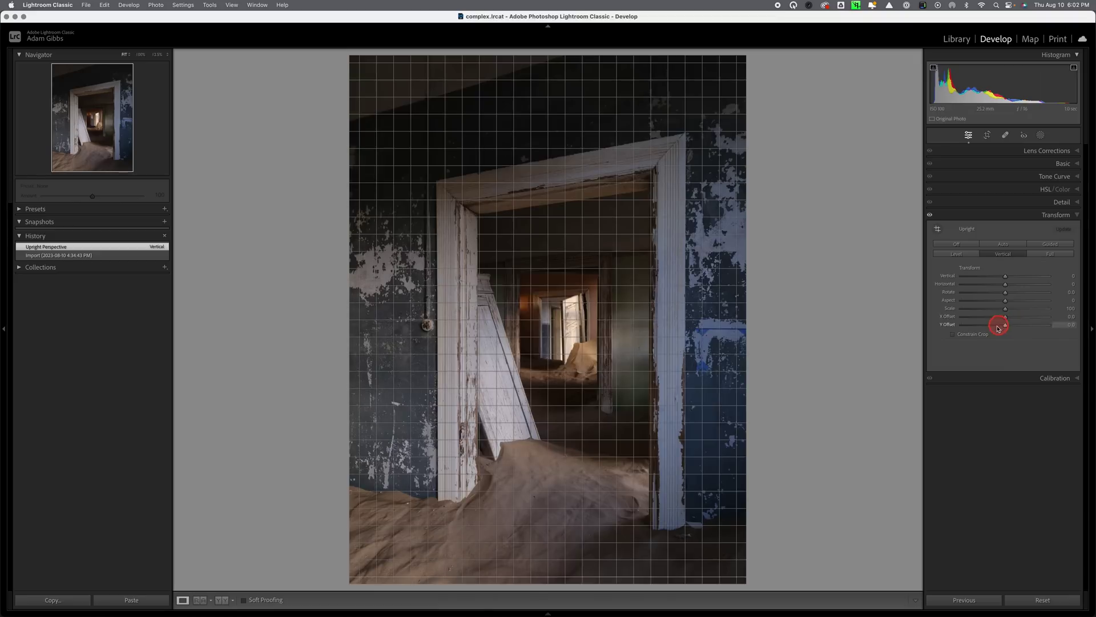
{"action": "left_click", "coordinate": [1078, 380]}
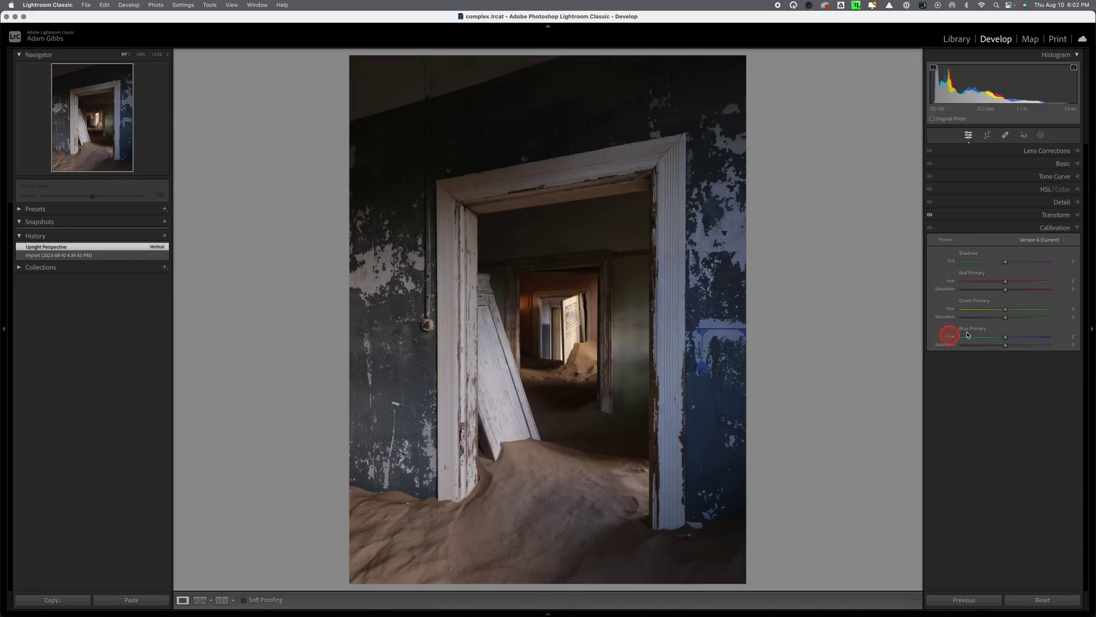
{"action": "left_click", "coordinate": [1079, 229]}
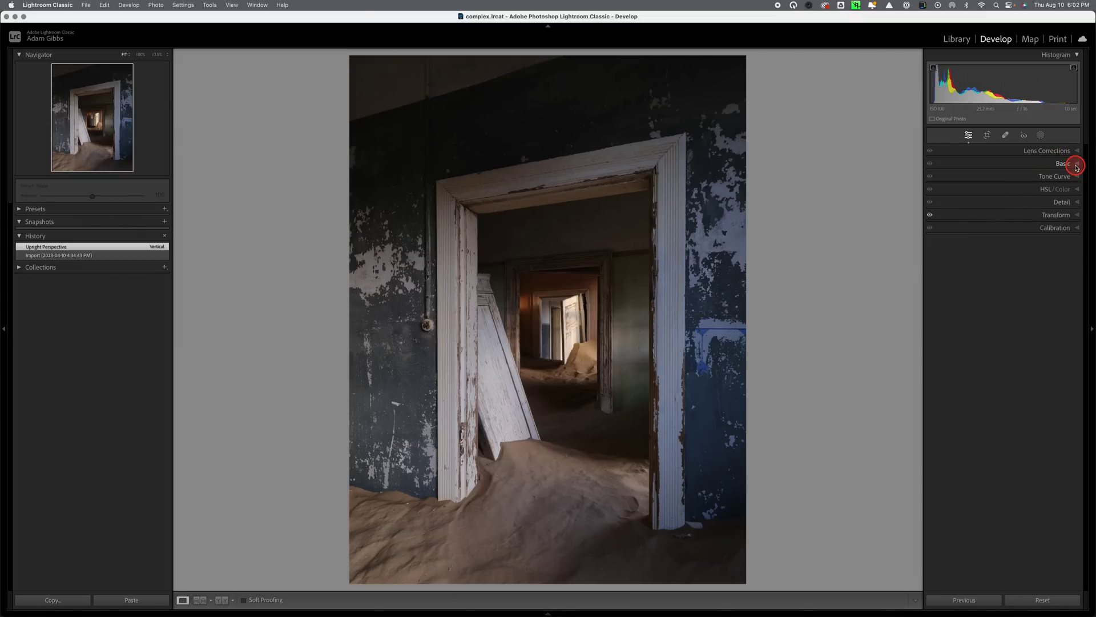
- Create a new brush mask with Size 21, a softer Feather and Flow 70
{"action": "left_click", "coordinate": [1041, 138]}
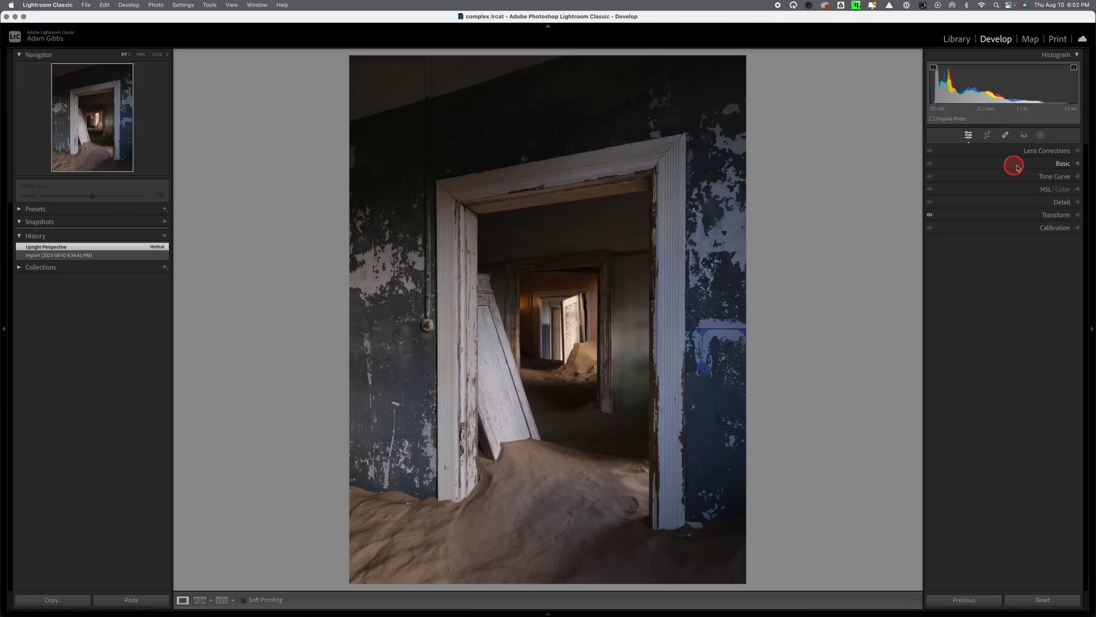
{"action": "left_click", "coordinate": [1041, 135]}
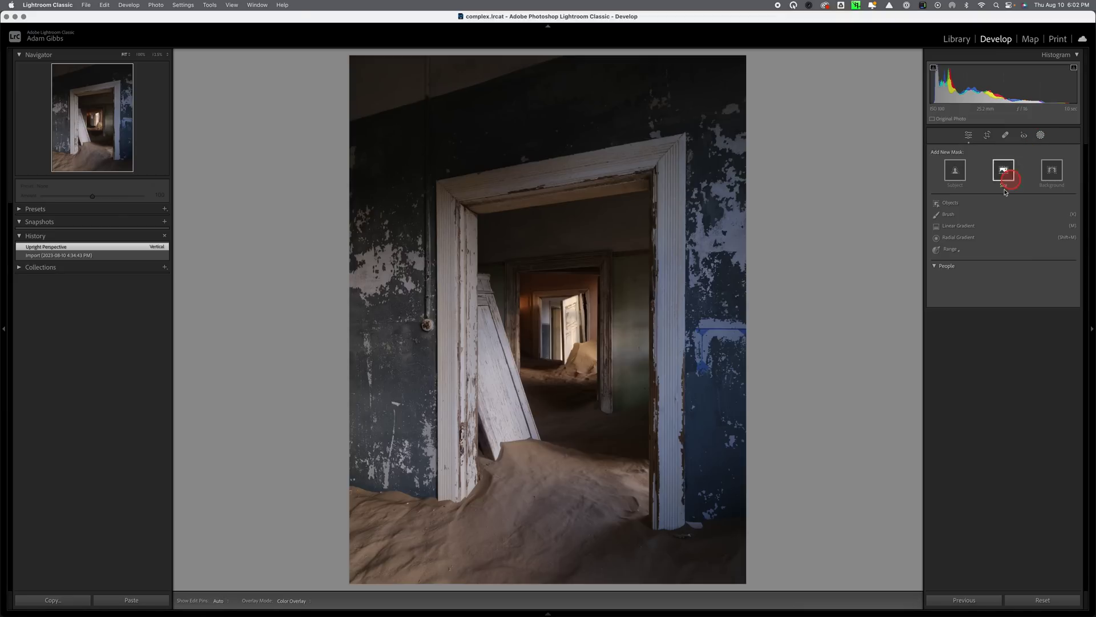
{"action": "left_click", "coordinate": [948, 214]}
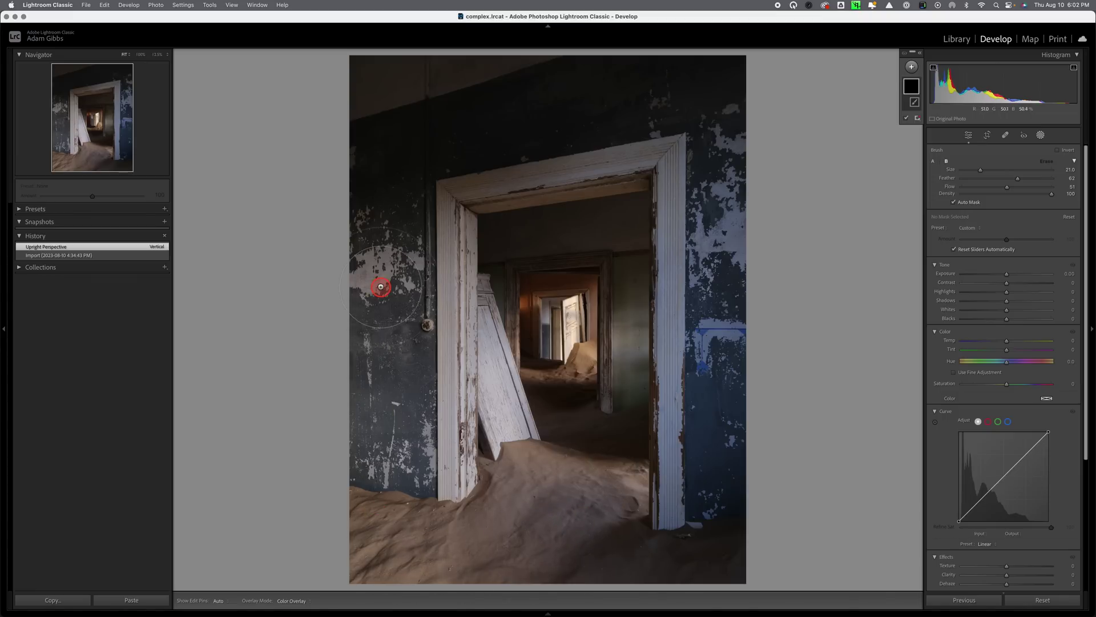
{"action": "left_click_drag", "start_coordinate": [1018, 179], "coordinate": [1020, 182]}
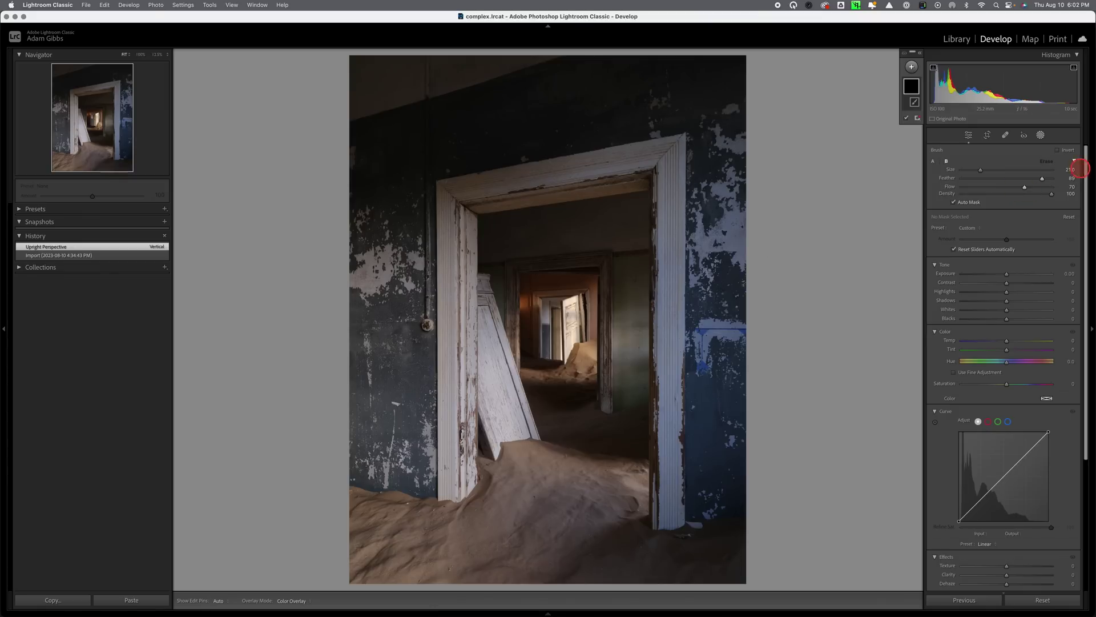
- Paint the mask over the wall beside the door frame's left side and the foreground sand, turning off Auto Mask
{"action": "key", "text": "h"}
{"action": "mouse_move", "coordinate": [358, 269]}
{"action": "left_mouse_down"}
{"action": "mouse_move", "coordinate": [355, 338]}
{"action": "mouse_move", "coordinate": [380, 263]}
{"action": "mouse_move", "coordinate": [371, 285]}
{"action": "mouse_move", "coordinate": [380, 317]}
{"action": "mouse_move", "coordinate": [415, 295]}
{"action": "mouse_move", "coordinate": [427, 329]}
{"action": "mouse_move", "coordinate": [441, 313]}
{"action": "mouse_move", "coordinate": [406, 439]}
{"action": "mouse_move", "coordinate": [414, 408]}
{"action": "mouse_move", "coordinate": [415, 458]}
{"action": "mouse_move", "coordinate": [384, 480]}
{"action": "left_mouse_up"}
{"action": "left_click", "coordinate": [955, 202]}
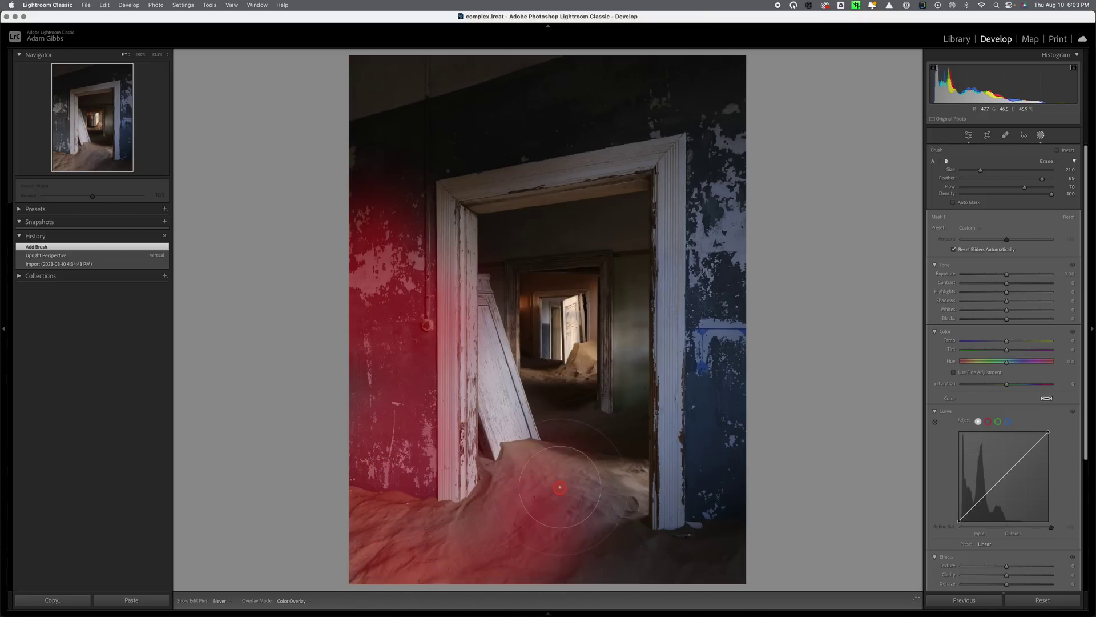
{"action": "left_click_drag", "start_coordinate": [543, 576], "coordinate": [533, 562]}
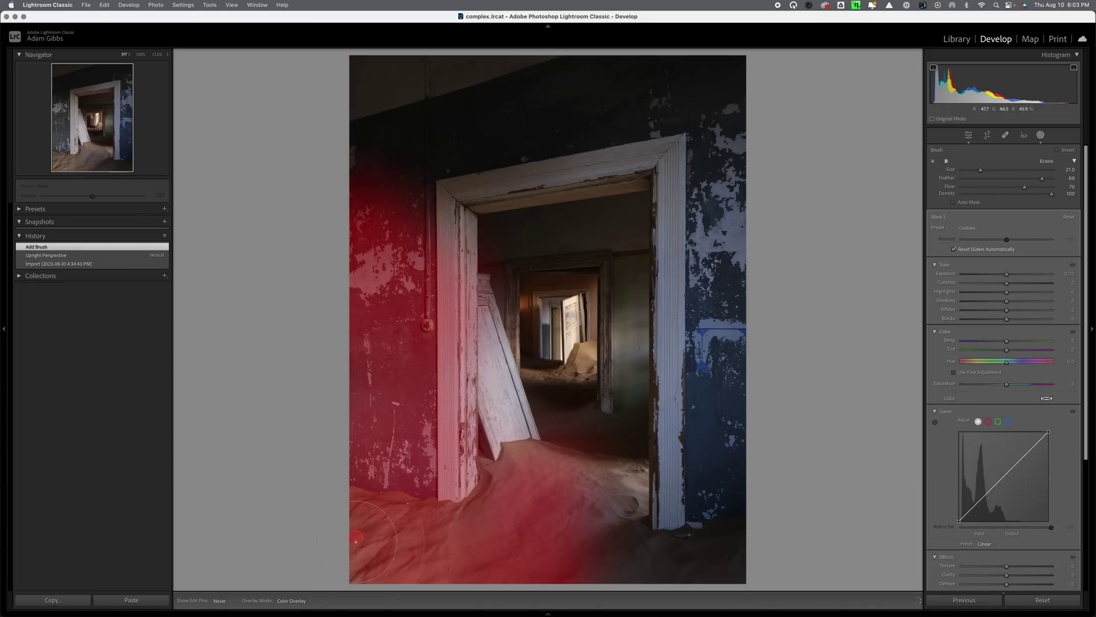
{"action": "mouse_move", "coordinate": [555, 523]}
{"action": "left_mouse_down"}
{"action": "mouse_move", "coordinate": [591, 501]}
{"action": "mouse_move", "coordinate": [539, 570]}
{"action": "mouse_move", "coordinate": [593, 545]}
{"action": "left_mouse_up"}
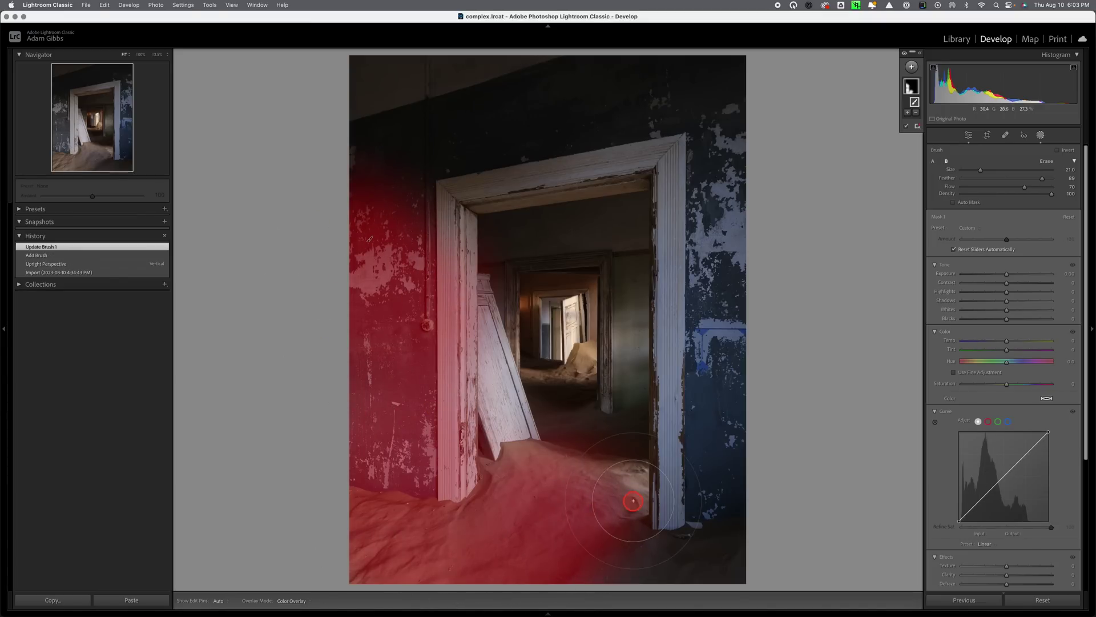
- Darken the masked wall and sand with Whites -70, Highlights about -50 and Exposure -0.62
{"action": "left_click", "coordinate": [1007, 311]}
{"action": "left_click_drag", "start_coordinate": [989, 311], "coordinate": [1006, 277]}
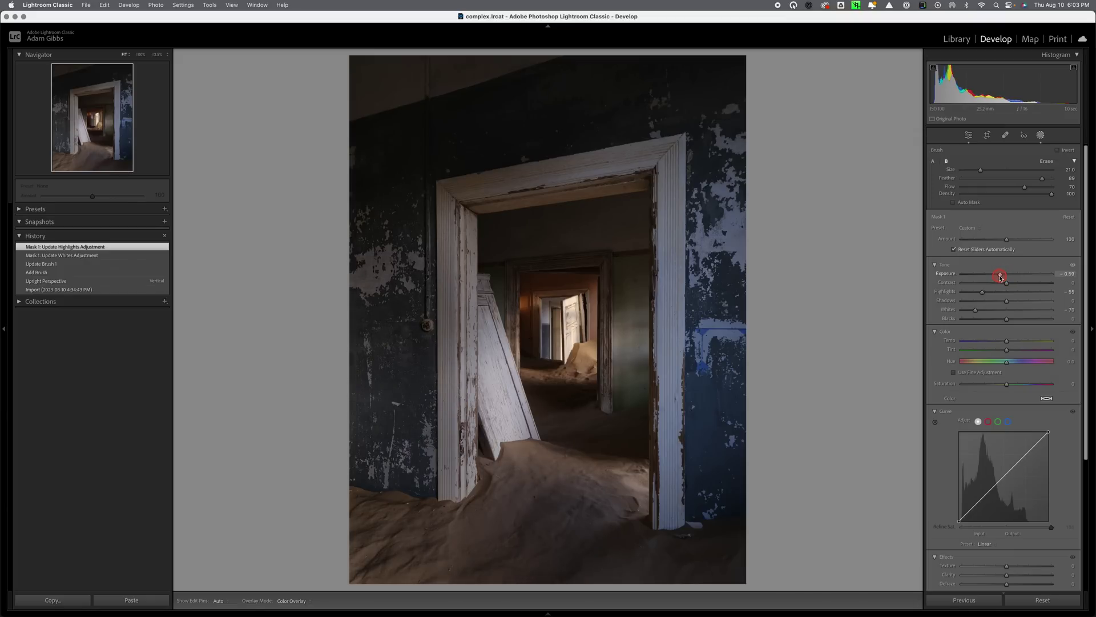
{"action": "left_click_drag", "start_coordinate": [999, 277], "coordinate": [999, 276]}
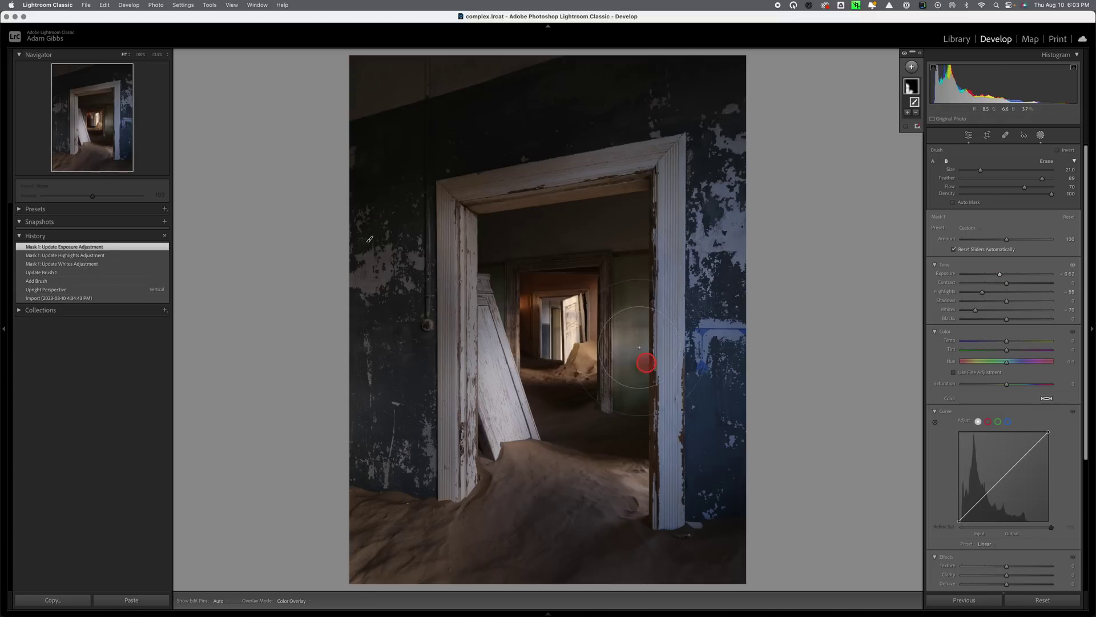
{"action": "mouse_move", "coordinate": [566, 323]}
{"action": "left_mouse_down"}
{"action": "mouse_move", "coordinate": [415, 413]}
{"action": "mouse_move", "coordinate": [425, 535]}
{"action": "mouse_move", "coordinate": [500, 550]}
{"action": "mouse_move", "coordinate": [519, 523]}
{"action": "mouse_move", "coordinate": [521, 547]}
{"action": "mouse_move", "coordinate": [443, 544]}
{"action": "mouse_move", "coordinate": [495, 518]}
{"action": "mouse_move", "coordinate": [556, 451]}
{"action": "mouse_move", "coordinate": [547, 316]}
{"action": "mouse_move", "coordinate": [565, 293]}
{"action": "mouse_move", "coordinate": [566, 331]}
{"action": "left_mouse_up"}
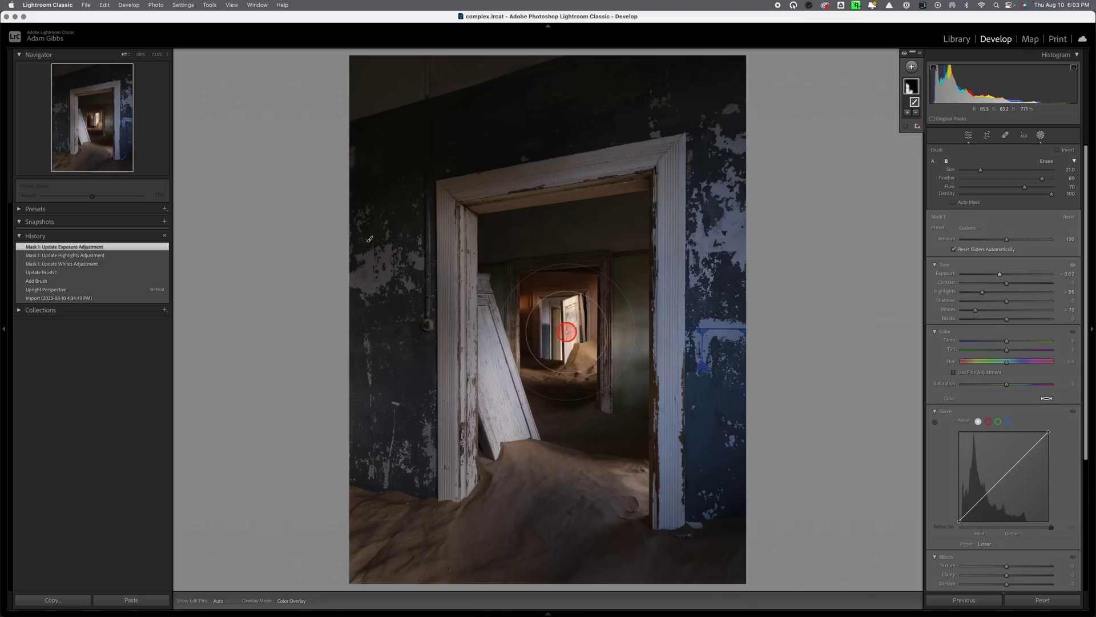
- Create a second brush mask with Size 16 and Feather 35
{"action": "left_click", "coordinate": [913, 66]}
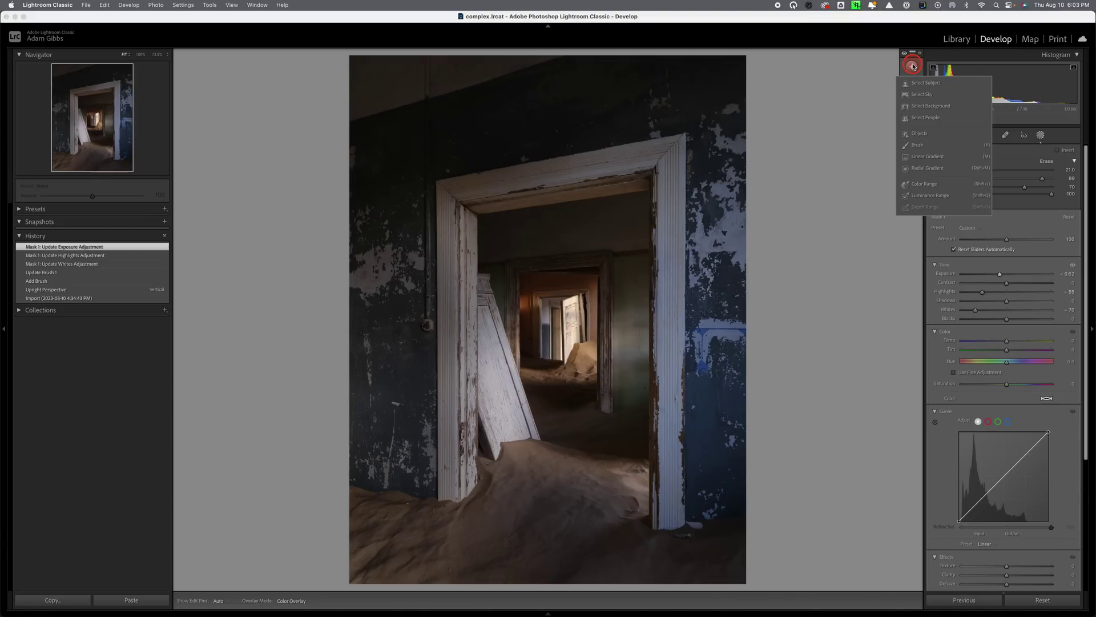
{"action": "left_click", "coordinate": [916, 146]}
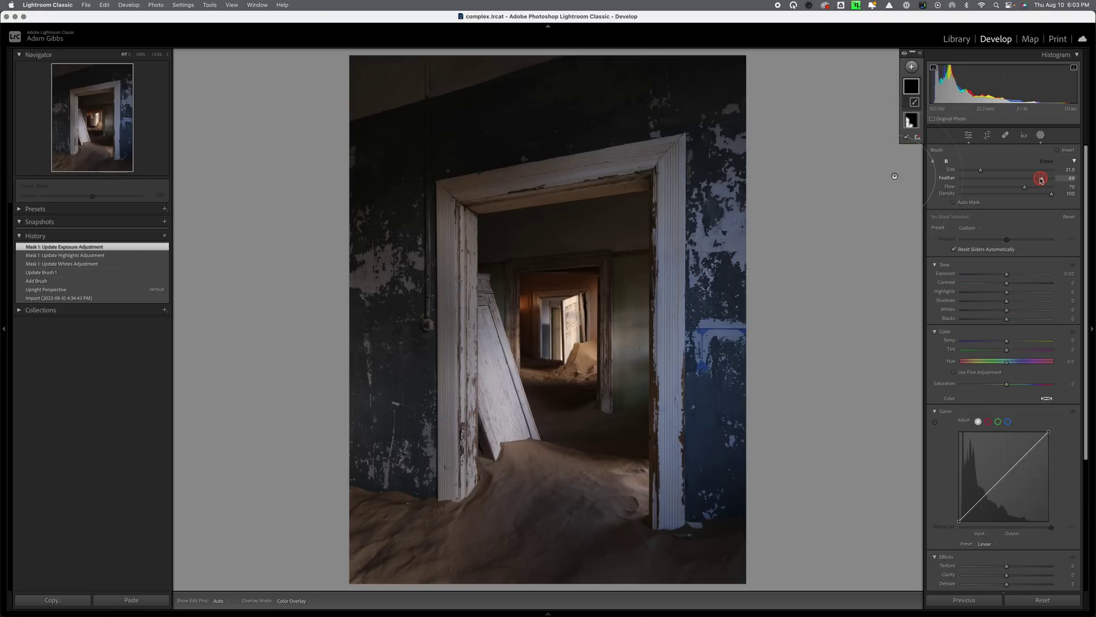
{"action": "left_click", "coordinate": [655, 325]}
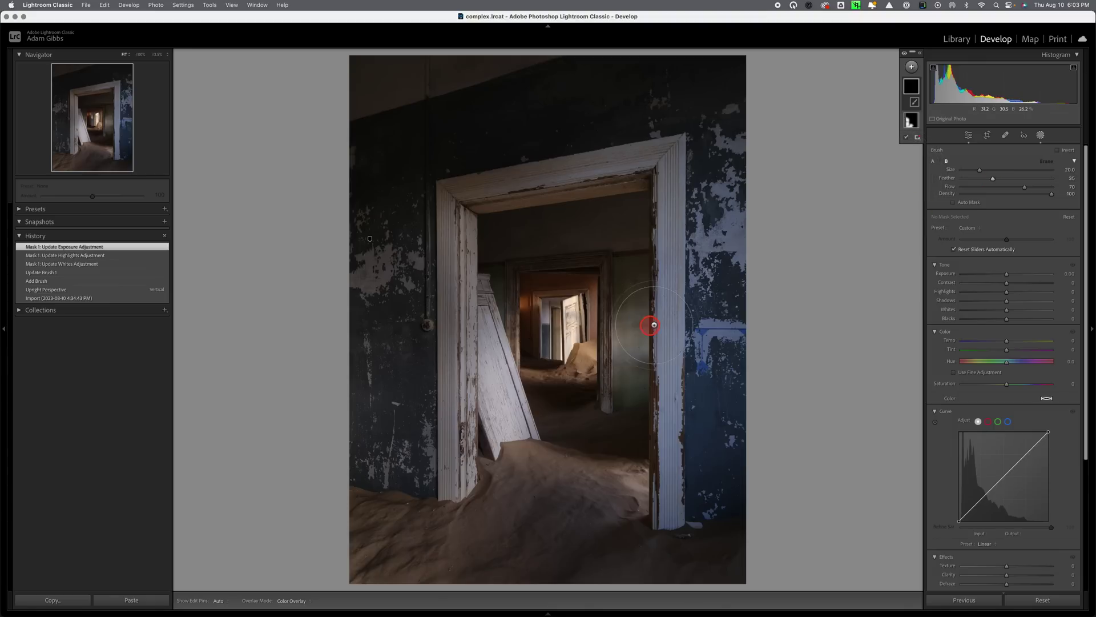
{"action": "scroll", "coordinate": [641, 297], "scroll_direction": "down", "scroll_amount": 2}
- Paint the new mask over the walls around the doorway, the foreground sand and the frame's top and right side
{"action": "left_click_drag", "start_coordinate": [705, 139], "coordinate": [700, 520]}
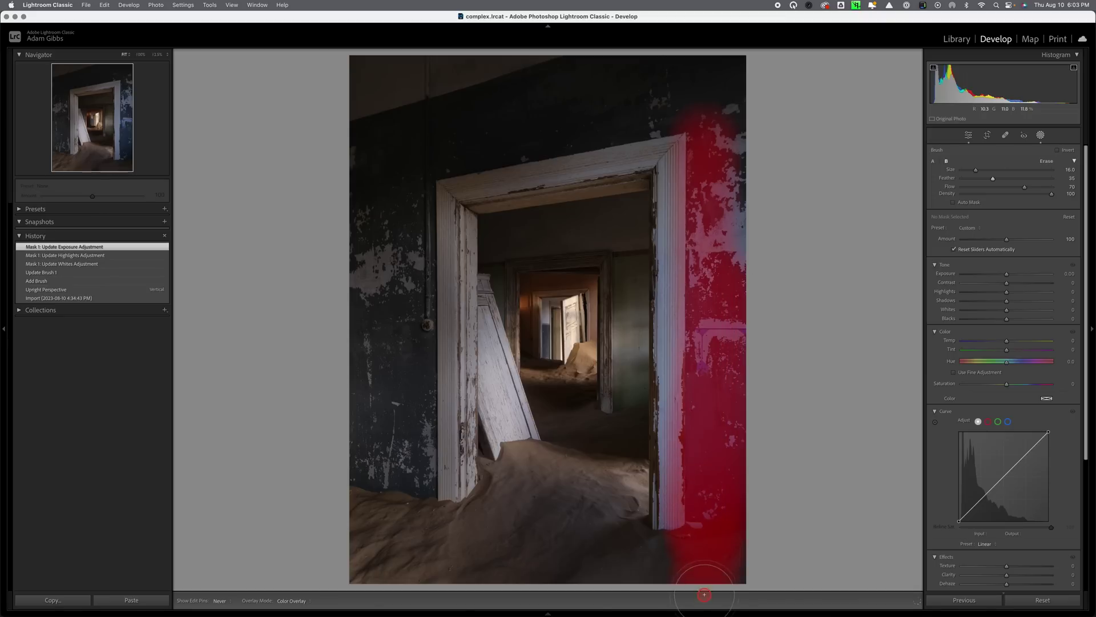
{"action": "mouse_move", "coordinate": [654, 573]}
{"action": "left_mouse_down"}
{"action": "mouse_move", "coordinate": [599, 550]}
{"action": "mouse_move", "coordinate": [577, 511]}
{"action": "mouse_move", "coordinate": [539, 490]}
{"action": "mouse_move", "coordinate": [519, 577]}
{"action": "mouse_move", "coordinate": [670, 562]}
{"action": "left_mouse_up"}
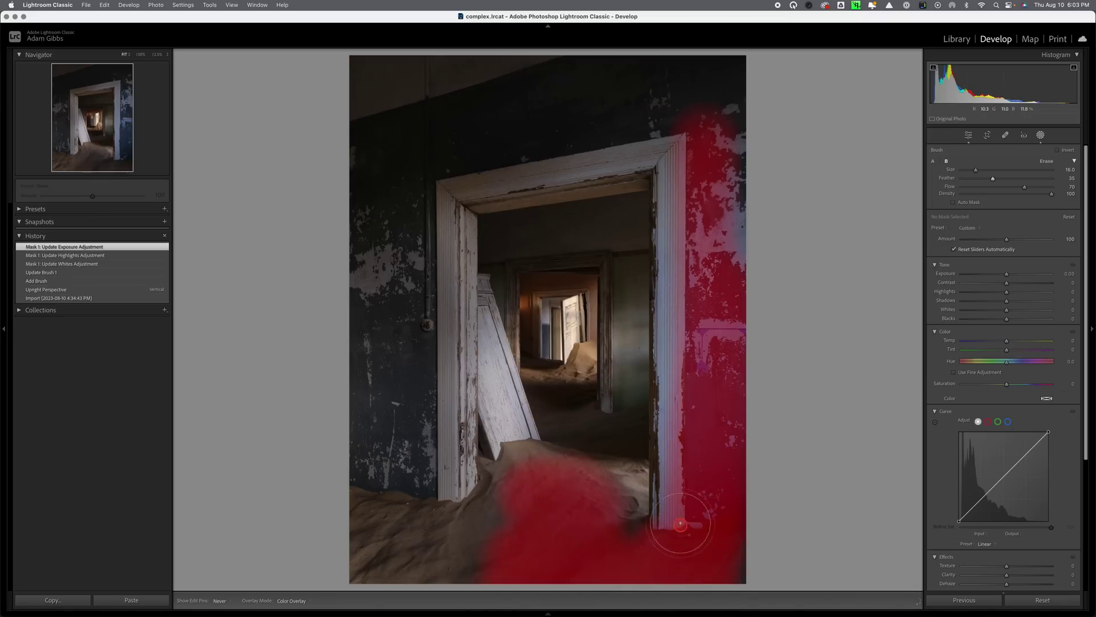
{"action": "mouse_move", "coordinate": [751, 90]}
{"action": "left_mouse_down"}
{"action": "mouse_move", "coordinate": [344, 56]}
{"action": "mouse_move", "coordinate": [328, 426]}
{"action": "mouse_move", "coordinate": [350, 585]}
{"action": "mouse_move", "coordinate": [474, 569]}
{"action": "mouse_move", "coordinate": [403, 547]}
{"action": "mouse_move", "coordinate": [435, 474]}
{"action": "mouse_move", "coordinate": [424, 432]}
{"action": "mouse_move", "coordinate": [406, 443]}
{"action": "mouse_move", "coordinate": [399, 407]}
{"action": "mouse_move", "coordinate": [388, 455]}
{"action": "mouse_move", "coordinate": [394, 238]}
{"action": "mouse_move", "coordinate": [362, 506]}
{"action": "mouse_move", "coordinate": [399, 329]}
{"action": "mouse_move", "coordinate": [430, 392]}
{"action": "mouse_move", "coordinate": [439, 319]}
{"action": "mouse_move", "coordinate": [431, 167]}
{"action": "mouse_move", "coordinate": [414, 227]}
{"action": "mouse_move", "coordinate": [384, 199]}
{"action": "mouse_move", "coordinate": [386, 102]}
{"action": "mouse_move", "coordinate": [410, 98]}
{"action": "mouse_move", "coordinate": [423, 129]}
{"action": "mouse_move", "coordinate": [618, 127]}
{"action": "mouse_move", "coordinate": [423, 159]}
{"action": "mouse_move", "coordinate": [729, 126]}
{"action": "mouse_move", "coordinate": [394, 83]}
{"action": "mouse_move", "coordinate": [727, 82]}
{"action": "mouse_move", "coordinate": [735, 178]}
{"action": "mouse_move", "coordinate": [712, 230]}
{"action": "left_mouse_up"}
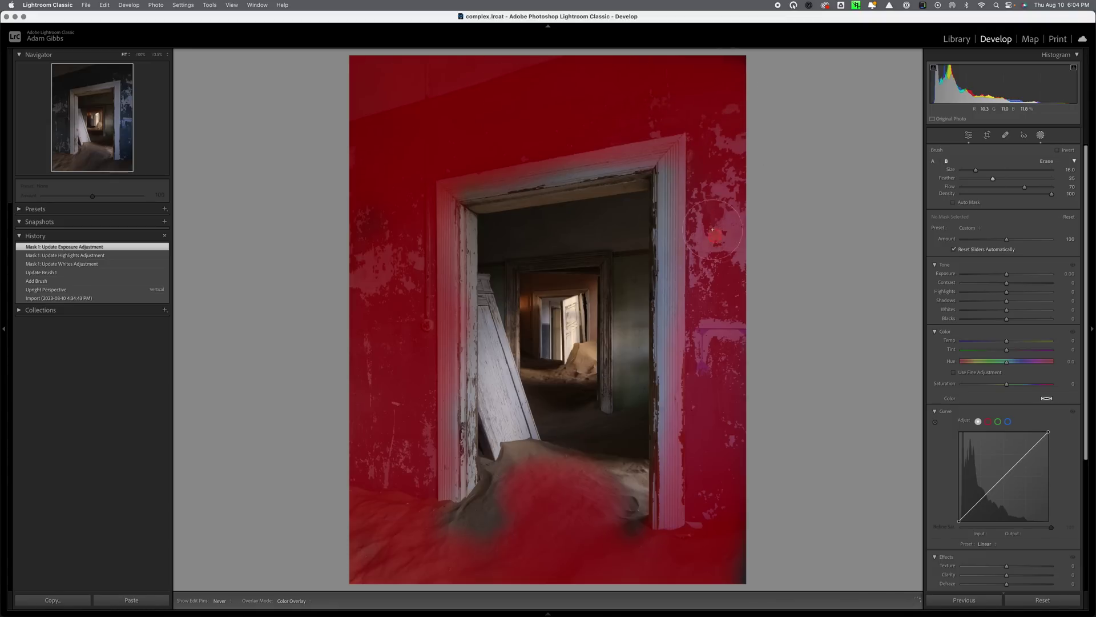
{"action": "mouse_move", "coordinate": [692, 327]}
{"action": "left_mouse_down"}
{"action": "mouse_move", "coordinate": [688, 535]}
{"action": "mouse_move", "coordinate": [690, 510]}
{"action": "mouse_move", "coordinate": [730, 579]}
{"action": "mouse_move", "coordinate": [751, 580]}
{"action": "mouse_move", "coordinate": [602, 579]}
{"action": "mouse_move", "coordinate": [607, 554]}
{"action": "mouse_move", "coordinate": [631, 553]}
{"action": "mouse_move", "coordinate": [622, 546]}
{"action": "mouse_move", "coordinate": [599, 562]}
{"action": "mouse_move", "coordinate": [485, 534]}
{"action": "mouse_move", "coordinate": [495, 542]}
{"action": "mouse_move", "coordinate": [426, 544]}
{"action": "mouse_move", "coordinate": [434, 508]}
{"action": "mouse_move", "coordinate": [395, 402]}
{"action": "mouse_move", "coordinate": [423, 185]}
{"action": "mouse_move", "coordinate": [465, 165]}
{"action": "mouse_move", "coordinate": [679, 147]}
{"action": "left_mouse_up"}
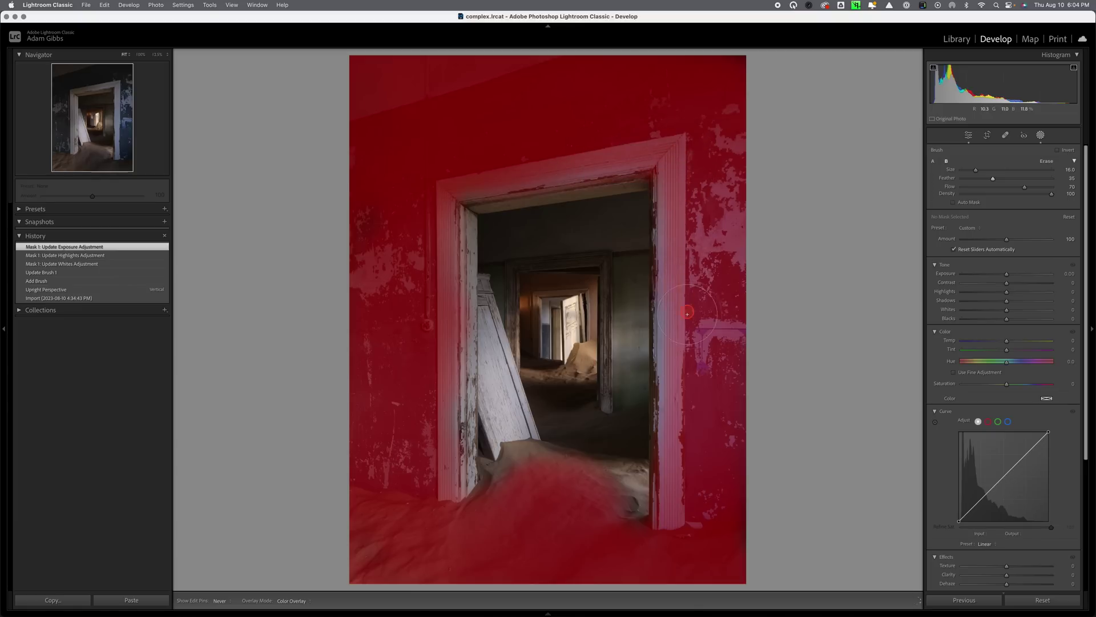
{"action": "mouse_move", "coordinate": [688, 314]}
{"action": "left_mouse_down"}
{"action": "mouse_move", "coordinate": [685, 532]}
{"action": "mouse_move", "coordinate": [682, 408]}
{"action": "left_mouse_up"}
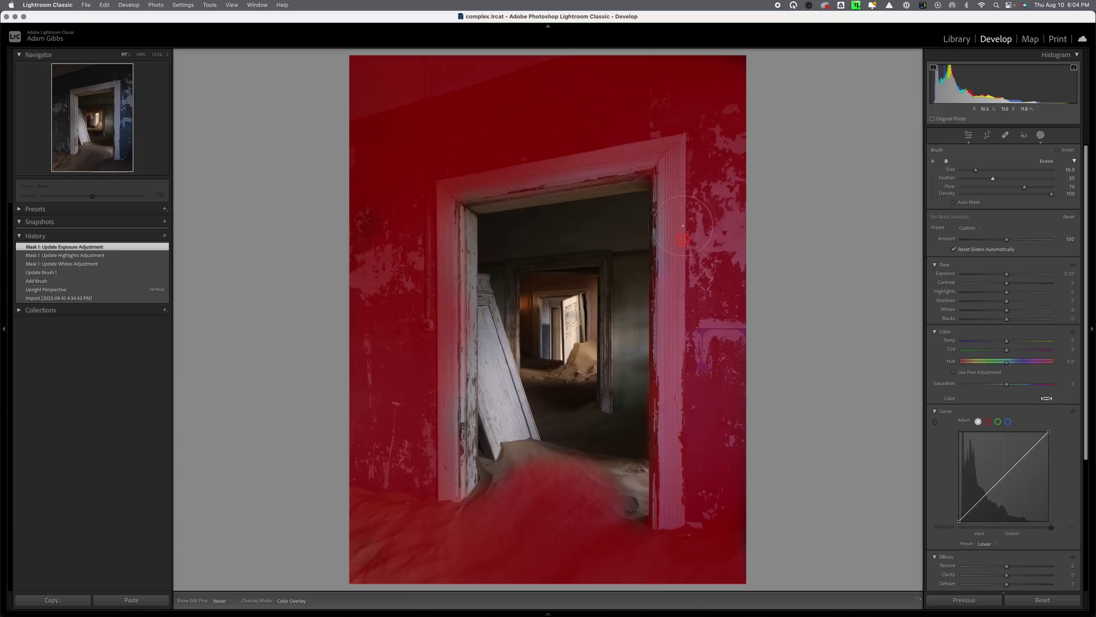
{"action": "left_click_drag", "start_coordinate": [683, 226], "coordinate": [715, 345]}
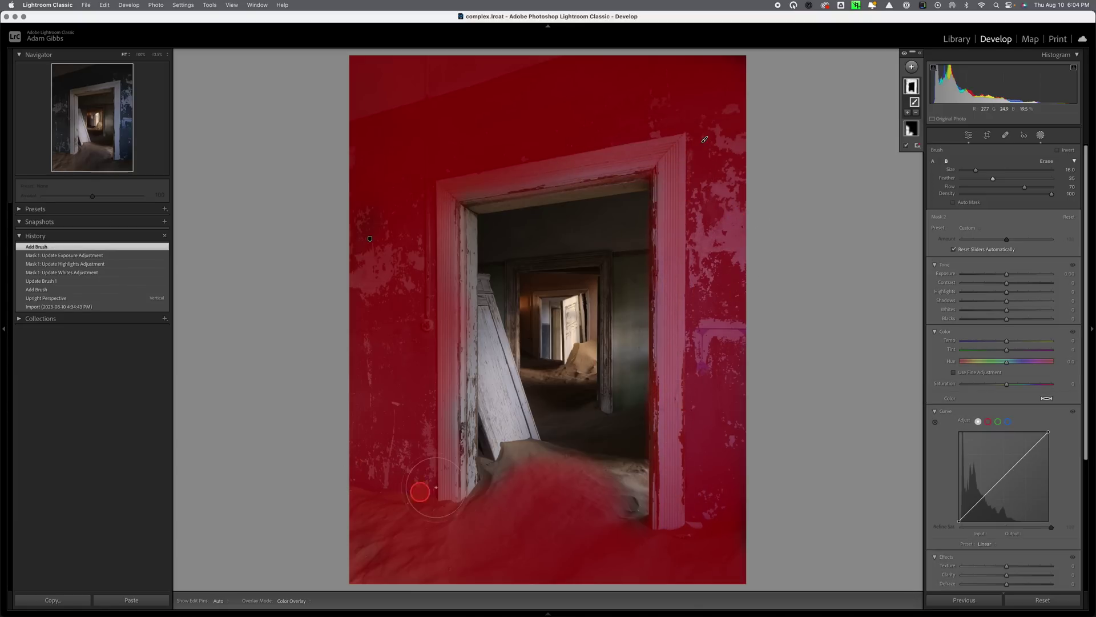
{"action": "key", "text": "h"}
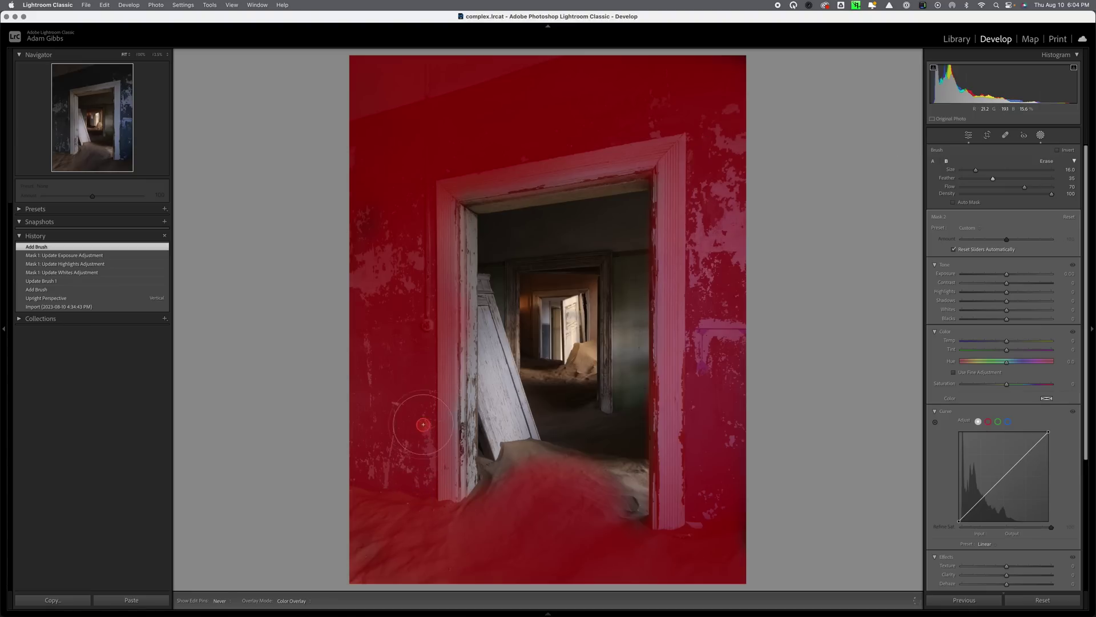
{"action": "left_click_drag", "start_coordinate": [437, 481], "coordinate": [440, 485]}
{"action": "key", "text": "h"}
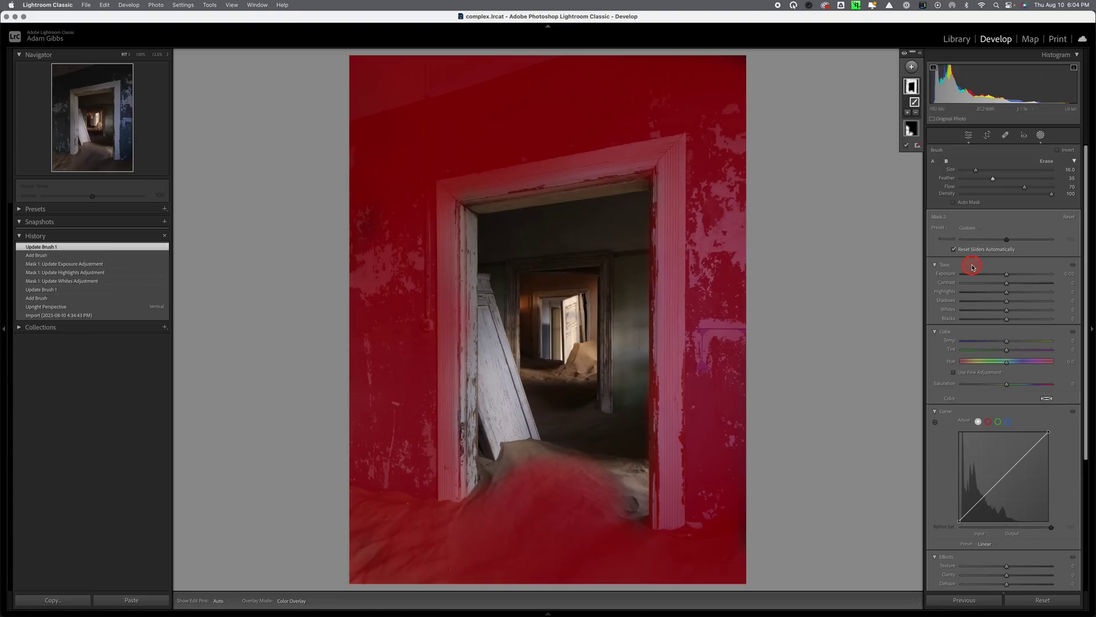
- Turn on Auto Mask and extend the mask over the door frame's left jamb, its top beam and the outer right wall
{"action": "left_click", "coordinate": [953, 203]}
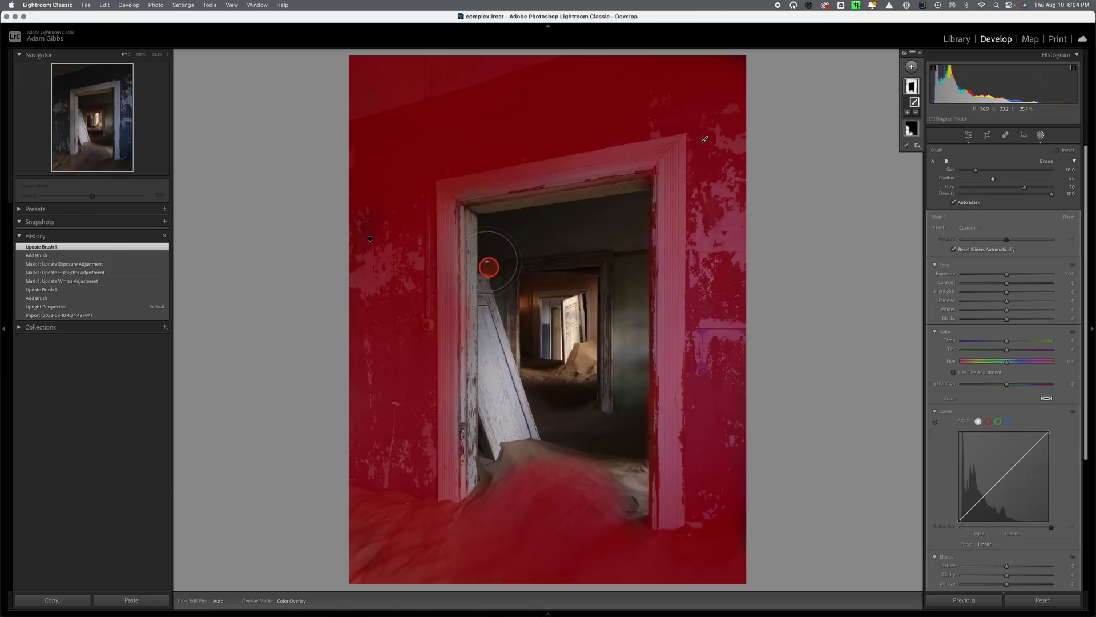
{"action": "key", "text": "h"}
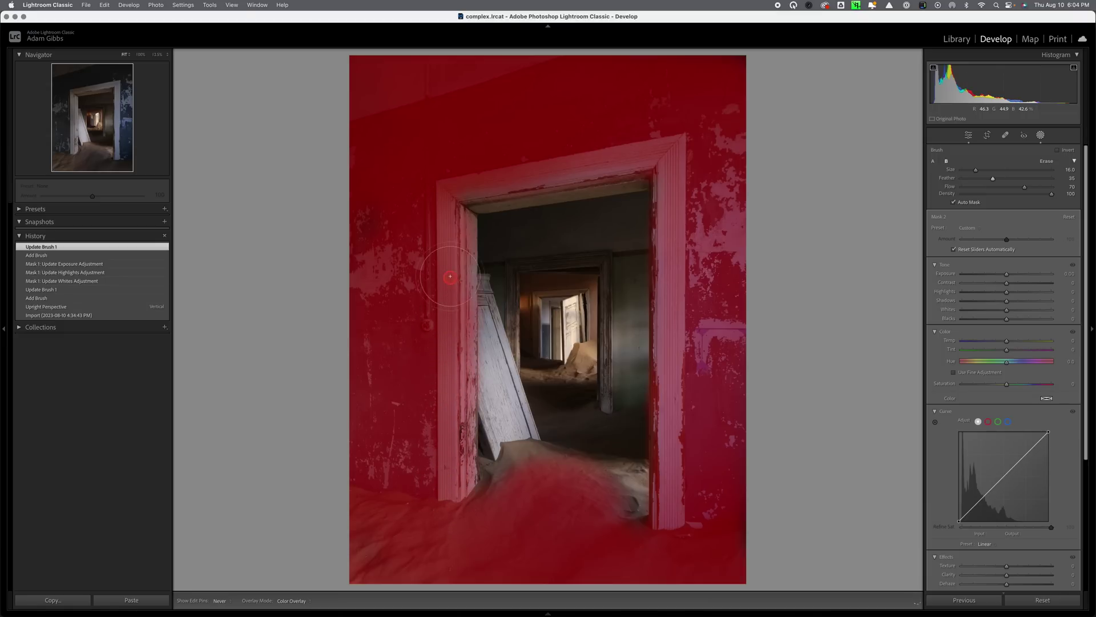
{"action": "mouse_move", "coordinate": [448, 241]}
{"action": "left_mouse_down"}
{"action": "mouse_move", "coordinate": [448, 174]}
{"action": "mouse_move", "coordinate": [457, 172]}
{"action": "left_mouse_up"}
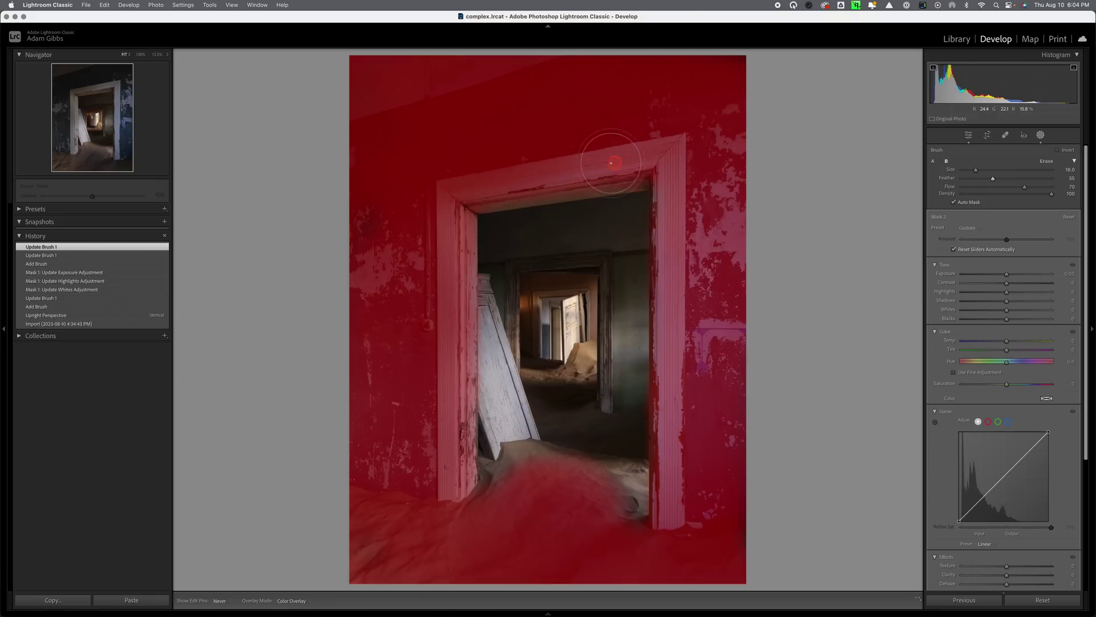
{"action": "mouse_move", "coordinate": [611, 163]}
{"action": "left_mouse_down"}
{"action": "mouse_move", "coordinate": [442, 182]}
{"action": "mouse_move", "coordinate": [343, 254]}
{"action": "left_mouse_up"}
{"action": "key", "text": "h"}
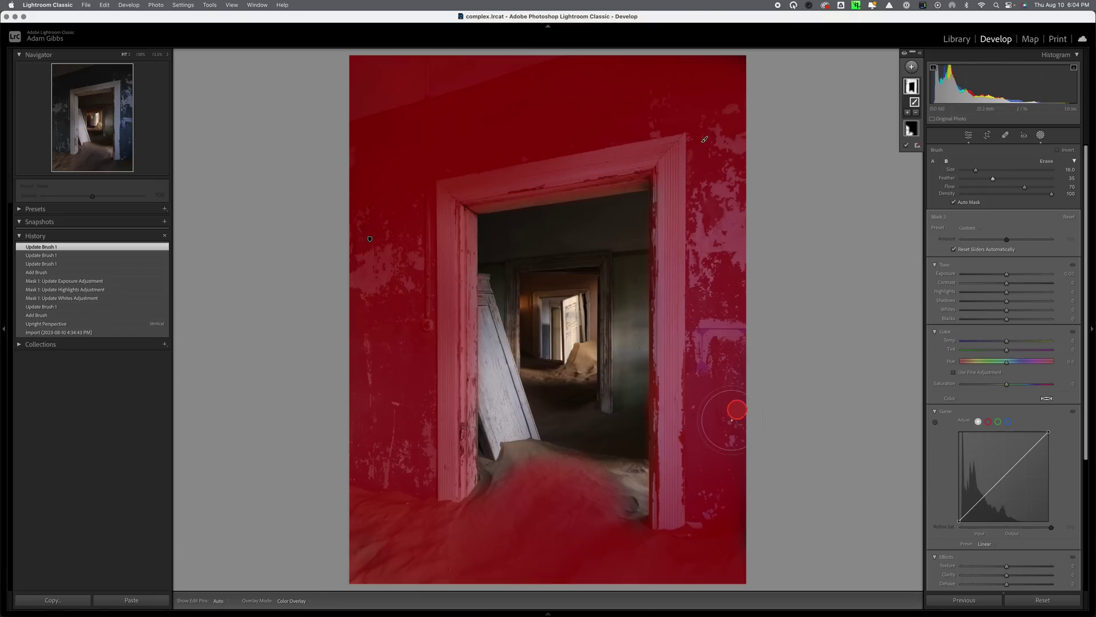
{"action": "mouse_move", "coordinate": [732, 419]}
{"action": "left_mouse_down"}
{"action": "mouse_move", "coordinate": [733, 603]}
{"action": "mouse_move", "coordinate": [743, 502]}
{"action": "left_mouse_up"}
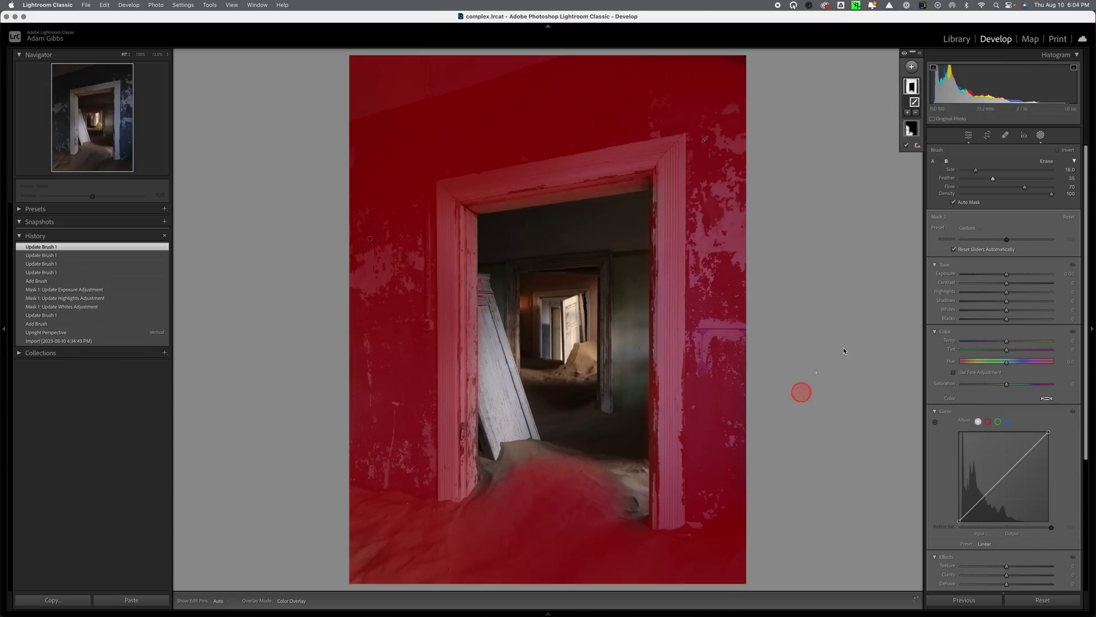
- Cool the surroundings mask to Temp -12, and create a duplicated, inverted copy of that mask
{"action": "left_click", "coordinate": [1006, 343]}
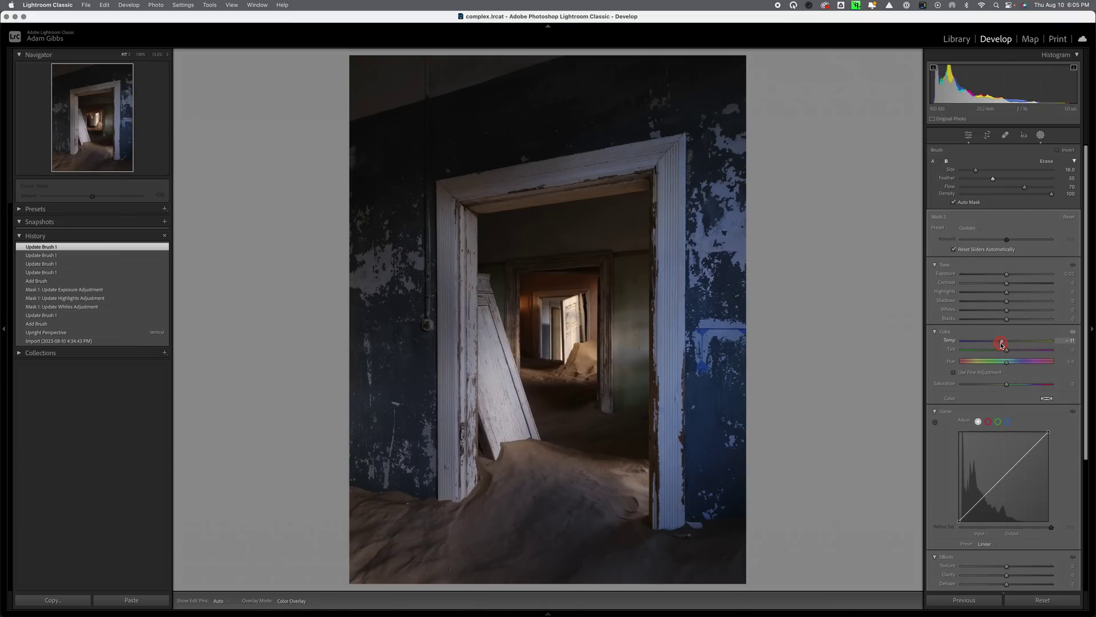
{"action": "left_click_drag", "start_coordinate": [1001, 345], "coordinate": [1001, 344]}
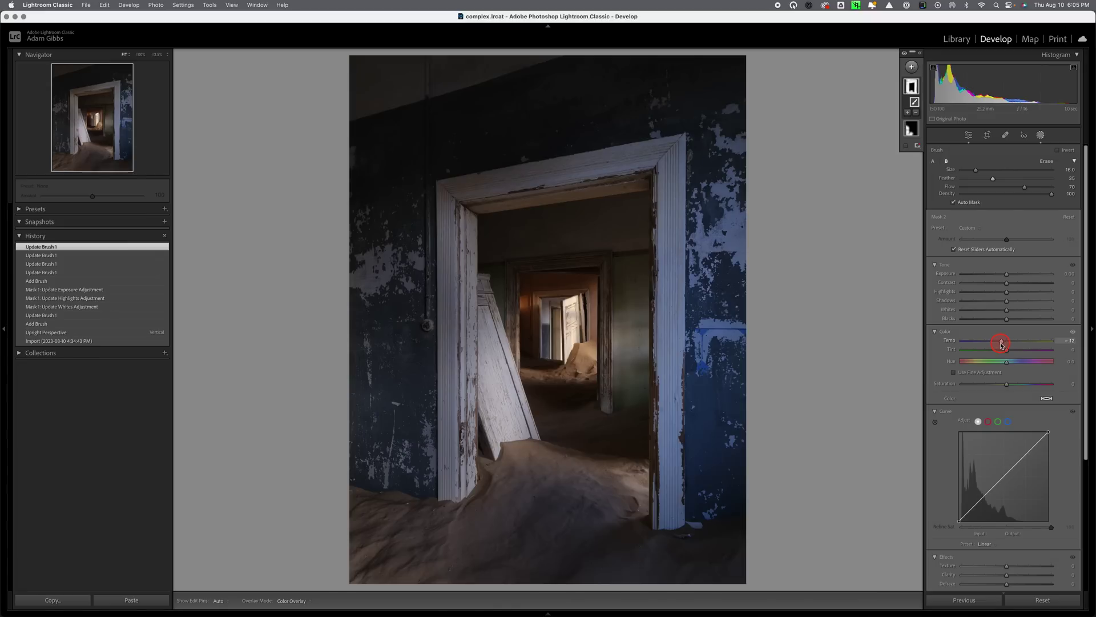
{"action": "left_click", "coordinate": [913, 97]}
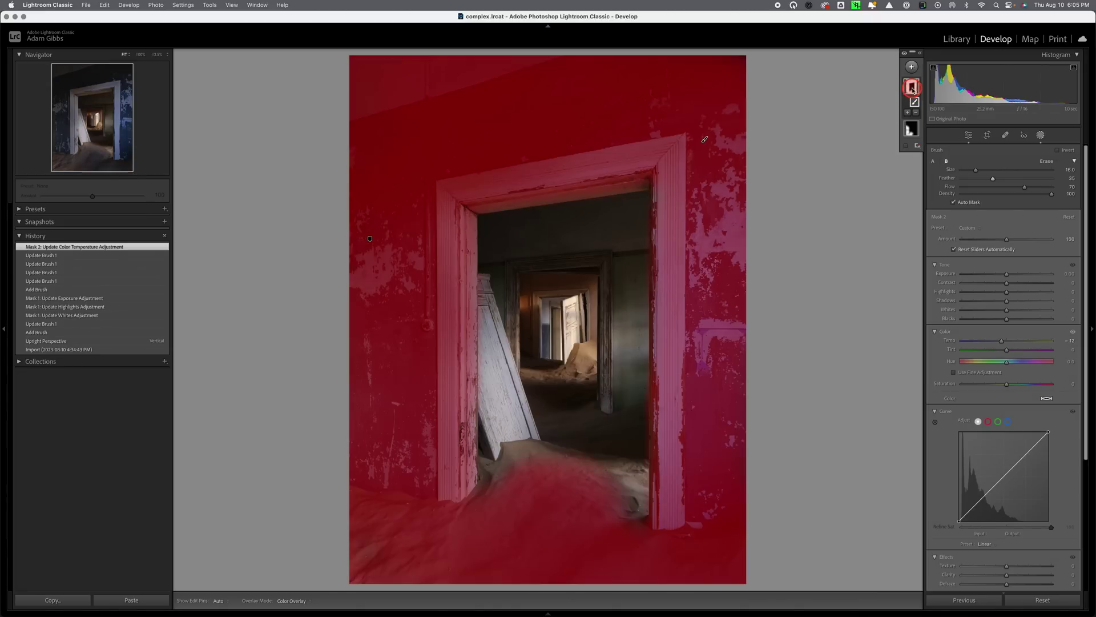
{"action": "right_click", "coordinate": [912, 89]}
{"action": "left_click", "coordinate": [926, 116]}
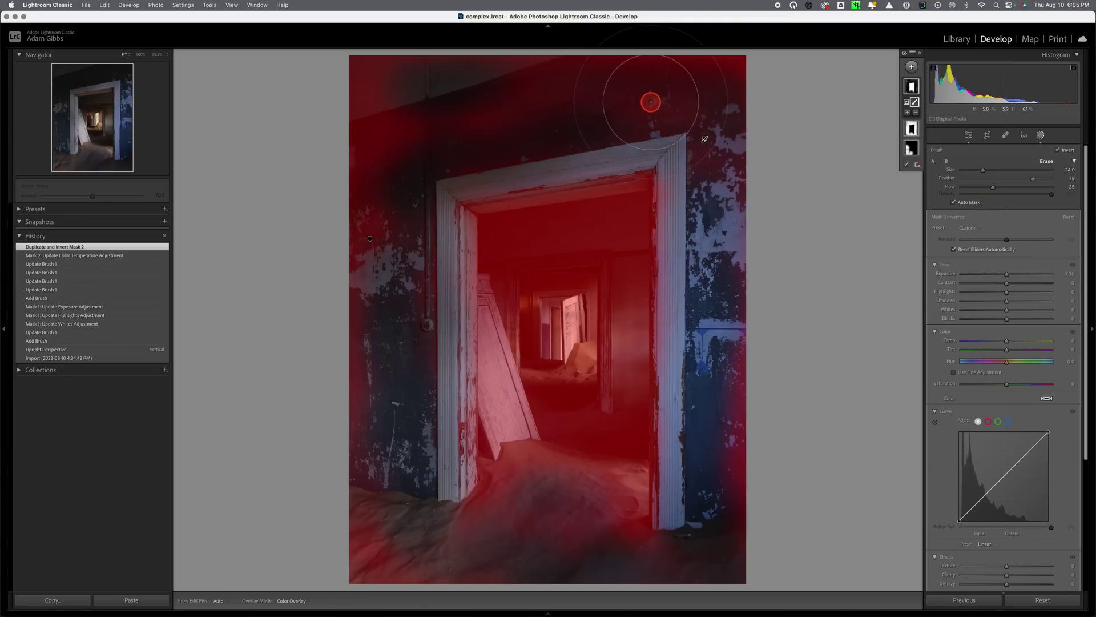
- Subtract a brush from the inverted mask and remove its stray coverage from the outer walls, ceiling and foreground
{"action": "key", "text": "h"}
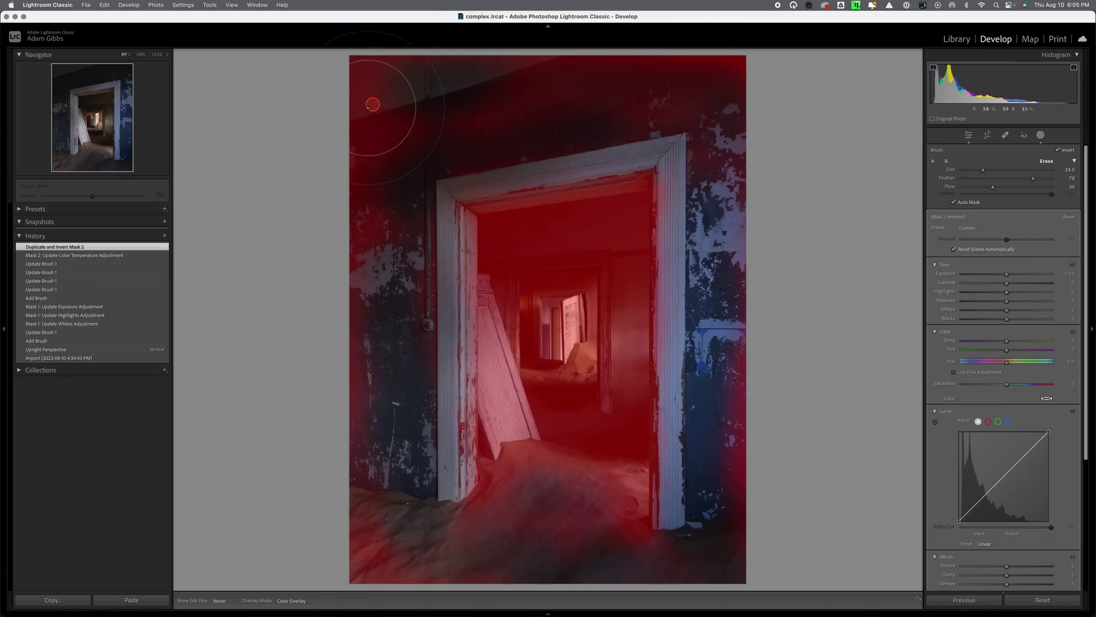
{"action": "key", "text": "h"}
{"action": "left_click", "coordinate": [372, 105]}
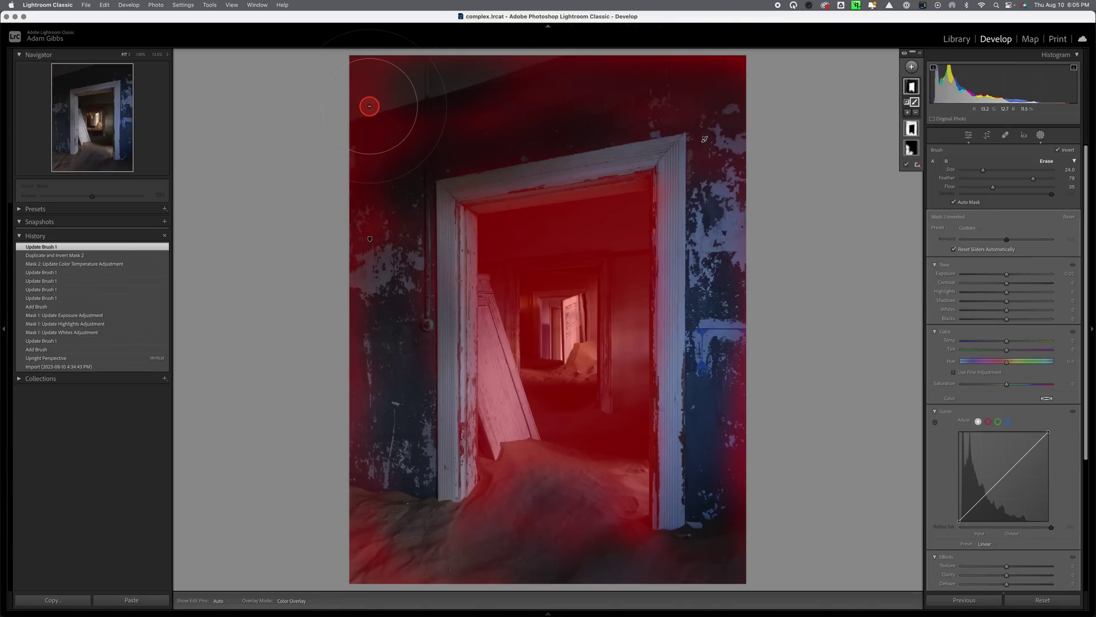
{"action": "left_click", "coordinate": [916, 113]}
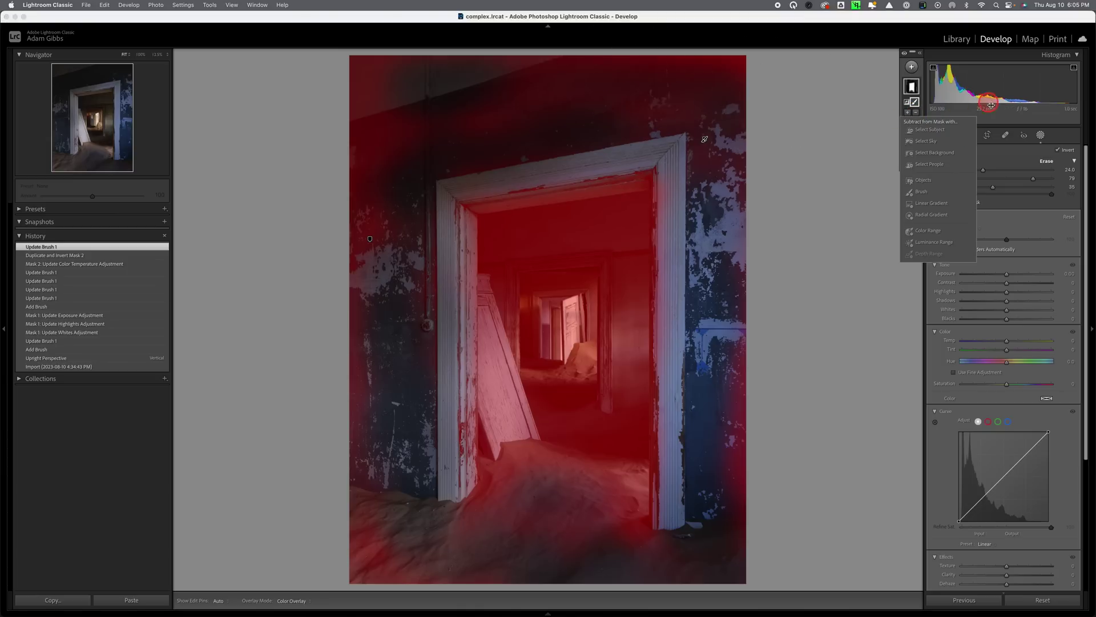
{"action": "left_click", "coordinate": [921, 192]}
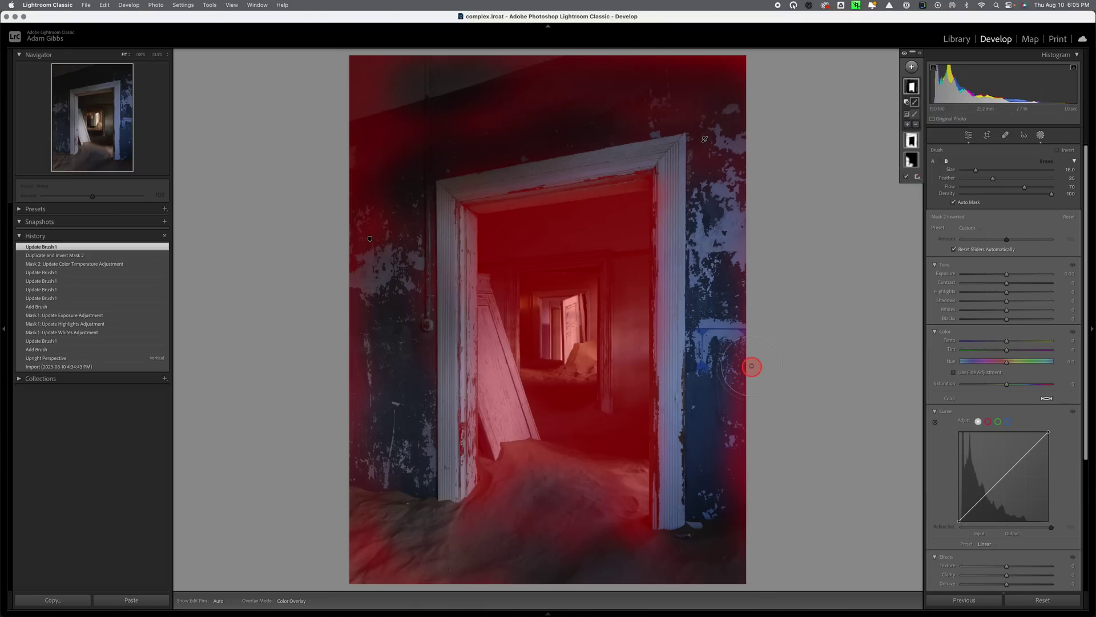
{"action": "key", "text": "h"}
{"action": "mouse_move", "coordinate": [747, 587]}
{"action": "left_mouse_down"}
{"action": "mouse_move", "coordinate": [664, 591]}
{"action": "mouse_move", "coordinate": [608, 573]}
{"action": "mouse_move", "coordinate": [571, 547]}
{"action": "mouse_move", "coordinate": [532, 467]}
{"action": "mouse_move", "coordinate": [505, 509]}
{"action": "mouse_move", "coordinate": [454, 549]}
{"action": "mouse_move", "coordinate": [480, 563]}
{"action": "mouse_move", "coordinate": [353, 574]}
{"action": "mouse_move", "coordinate": [354, 348]}
{"action": "mouse_move", "coordinate": [357, 405]}
{"action": "mouse_move", "coordinate": [371, 159]}
{"action": "mouse_move", "coordinate": [385, 121]}
{"action": "mouse_move", "coordinate": [384, 318]}
{"action": "mouse_move", "coordinate": [399, 236]}
{"action": "mouse_move", "coordinate": [412, 370]}
{"action": "mouse_move", "coordinate": [416, 239]}
{"action": "mouse_move", "coordinate": [417, 321]}
{"action": "mouse_move", "coordinate": [391, 199]}
{"action": "mouse_move", "coordinate": [371, 299]}
{"action": "mouse_move", "coordinate": [357, 57]}
{"action": "mouse_move", "coordinate": [410, 138]}
{"action": "mouse_move", "coordinate": [540, 84]}
{"action": "mouse_move", "coordinate": [608, 81]}
{"action": "mouse_move", "coordinate": [421, 150]}
{"action": "mouse_move", "coordinate": [518, 153]}
{"action": "mouse_move", "coordinate": [694, 117]}
{"action": "mouse_move", "coordinate": [757, 117]}
{"action": "mouse_move", "coordinate": [762, 91]}
{"action": "mouse_move", "coordinate": [643, 54]}
{"action": "mouse_move", "coordinate": [392, 53]}
{"action": "mouse_move", "coordinate": [412, 70]}
{"action": "mouse_move", "coordinate": [381, 123]}
{"action": "mouse_move", "coordinate": [571, 112]}
{"action": "mouse_move", "coordinate": [440, 116]}
{"action": "mouse_move", "coordinate": [615, 74]}
{"action": "mouse_move", "coordinate": [697, 135]}
{"action": "mouse_move", "coordinate": [735, 246]}
{"action": "mouse_move", "coordinate": [743, 66]}
{"action": "mouse_move", "coordinate": [517, 67]}
{"action": "mouse_move", "coordinate": [531, 120]}
{"action": "mouse_move", "coordinate": [571, 131]}
{"action": "mouse_move", "coordinate": [380, 172]}
{"action": "mouse_move", "coordinate": [438, 116]}
{"action": "mouse_move", "coordinate": [367, 94]}
{"action": "mouse_move", "coordinate": [527, 53]}
{"action": "mouse_move", "coordinate": [383, 168]}
{"action": "mouse_move", "coordinate": [364, 345]}
{"action": "mouse_move", "coordinate": [342, 229]}
{"action": "mouse_move", "coordinate": [363, 238]}
{"action": "mouse_move", "coordinate": [348, 327]}
{"action": "left_mouse_up"}
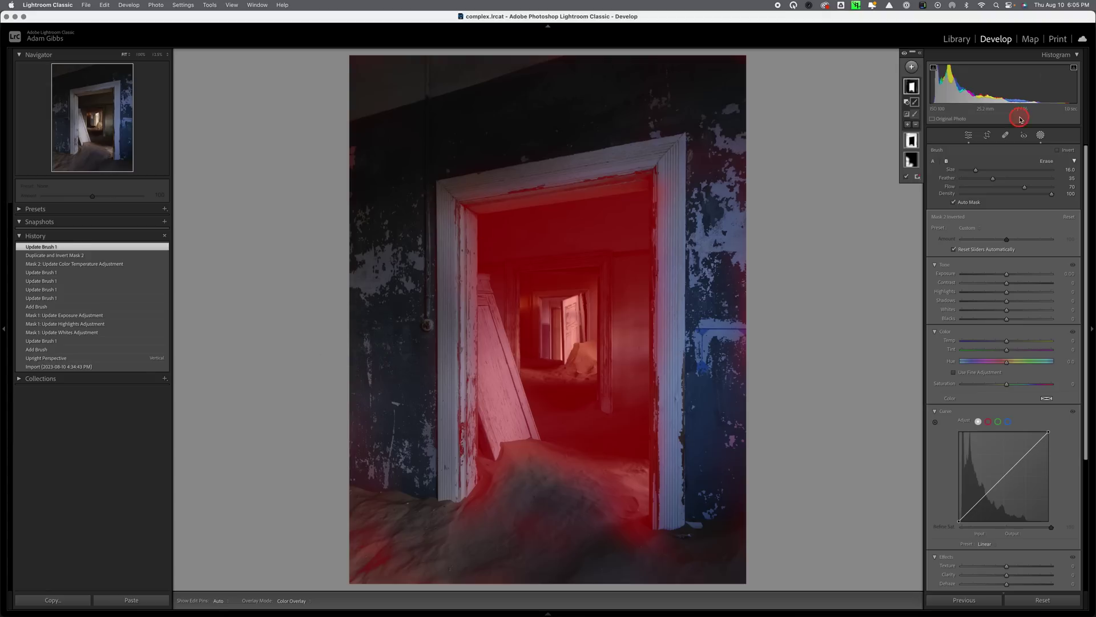
- Turn off Auto Mask and subtract the remaining patches over the foreground sand, walls and door frame from the inverted mask
{"action": "left_click", "coordinate": [958, 204]}
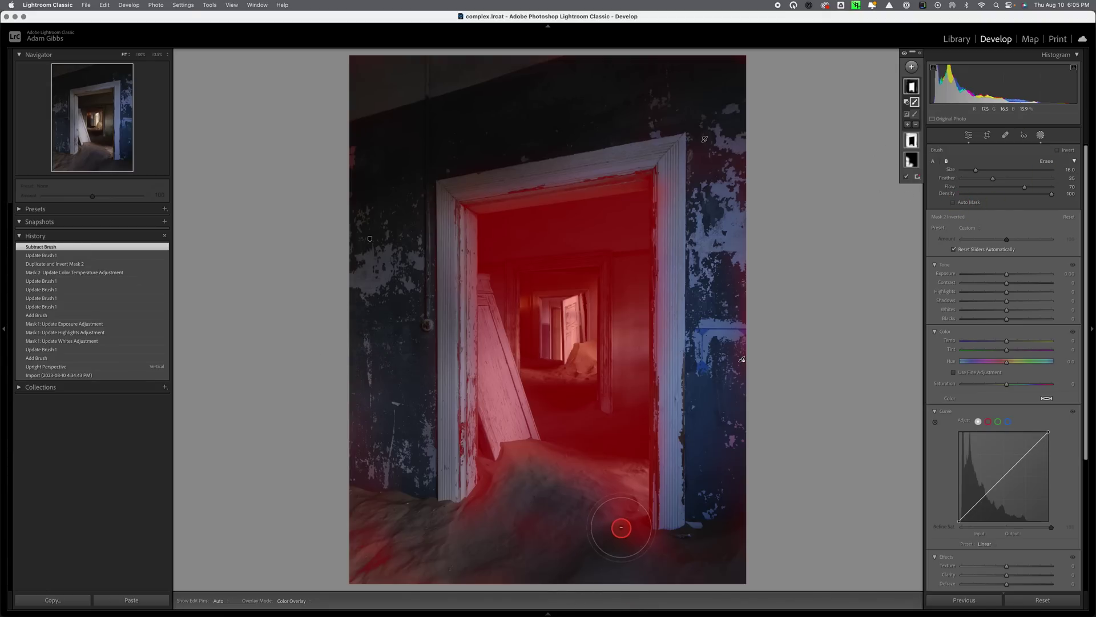
{"action": "key", "text": "h"}
{"action": "mouse_move", "coordinate": [733, 555]}
{"action": "left_mouse_down"}
{"action": "mouse_move", "coordinate": [362, 587]}
{"action": "mouse_move", "coordinate": [355, 544]}
{"action": "mouse_move", "coordinate": [382, 412]}
{"action": "mouse_move", "coordinate": [405, 487]}
{"action": "mouse_move", "coordinate": [415, 432]}
{"action": "left_mouse_up"}
{"action": "mouse_move", "coordinate": [447, 351]}
{"action": "left_mouse_down"}
{"action": "mouse_move", "coordinate": [445, 218]}
{"action": "mouse_move", "coordinate": [460, 170]}
{"action": "mouse_move", "coordinate": [540, 144]}
{"action": "mouse_move", "coordinate": [688, 127]}
{"action": "mouse_move", "coordinate": [611, 159]}
{"action": "mouse_move", "coordinate": [425, 197]}
{"action": "mouse_move", "coordinate": [660, 145]}
{"action": "left_mouse_up"}
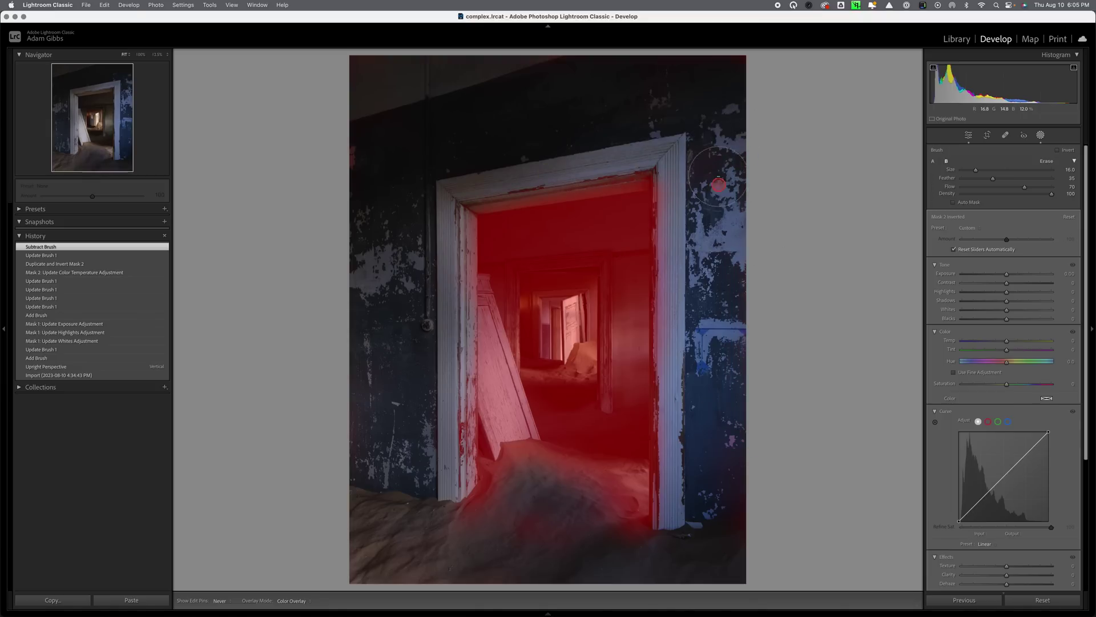
{"action": "mouse_move", "coordinate": [719, 184]}
{"action": "left_mouse_down"}
{"action": "mouse_move", "coordinate": [714, 384]}
{"action": "mouse_move", "coordinate": [742, 507]}
{"action": "mouse_move", "coordinate": [654, 561]}
{"action": "mouse_move", "coordinate": [543, 490]}
{"action": "mouse_move", "coordinate": [502, 521]}
{"action": "mouse_move", "coordinate": [575, 546]}
{"action": "mouse_move", "coordinate": [588, 526]}
{"action": "mouse_move", "coordinate": [665, 558]}
{"action": "mouse_move", "coordinate": [406, 533]}
{"action": "mouse_move", "coordinate": [389, 425]}
{"action": "left_mouse_up"}
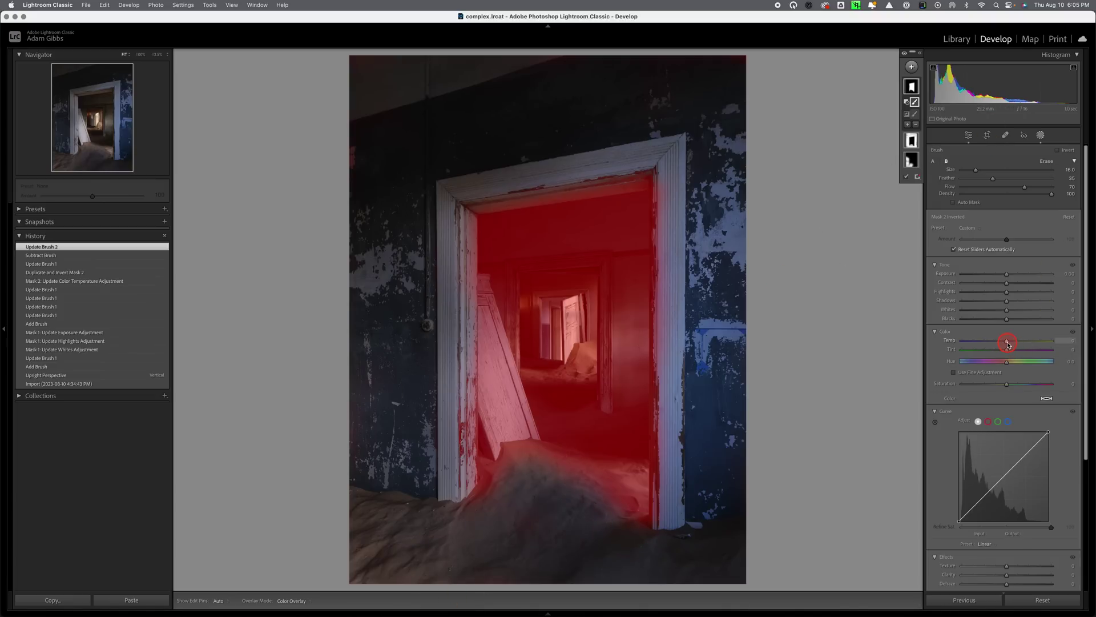
- Warm the doorway interior by setting the inverted mask's Temp to 8
{"action": "left_click_drag", "start_coordinate": [1008, 344], "coordinate": [1008, 345]}
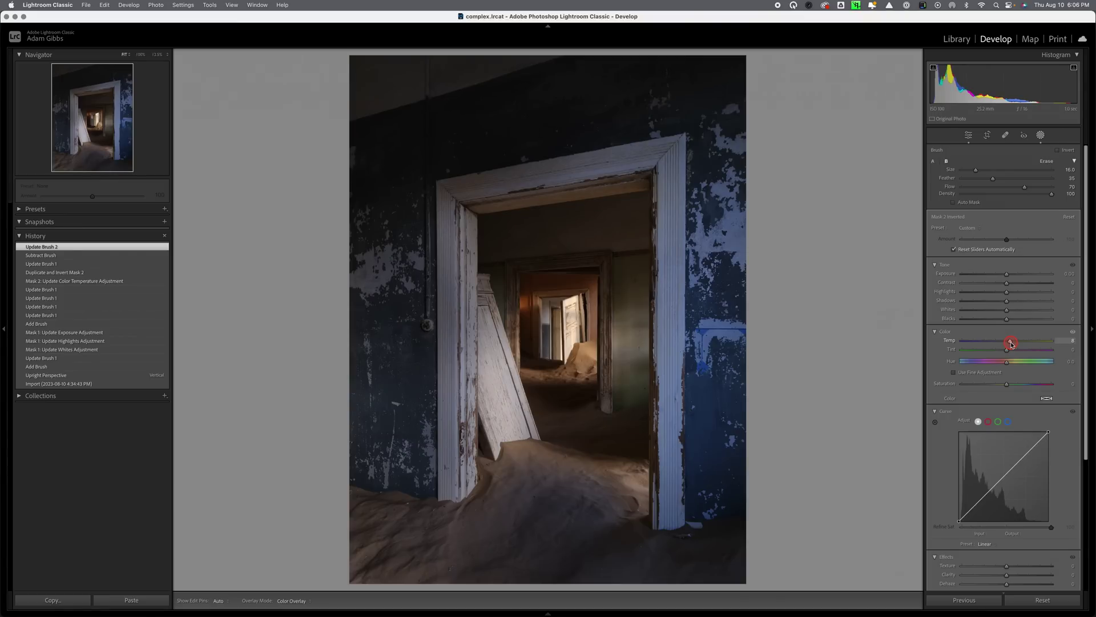
{"action": "left_click_drag", "start_coordinate": [1011, 344], "coordinate": [1011, 344]}
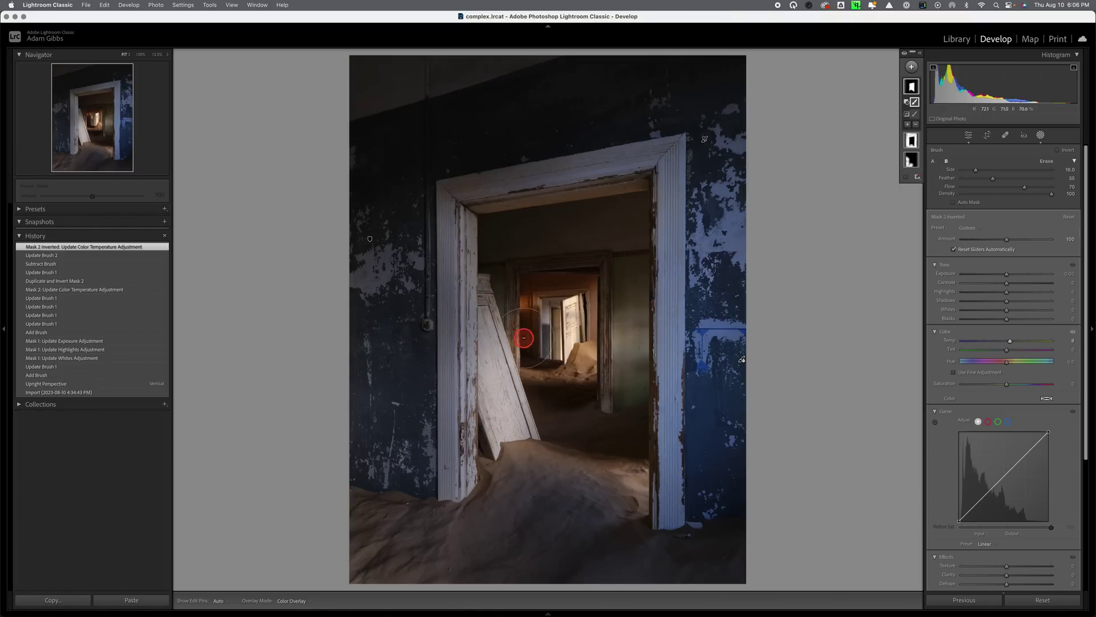
{"action": "mouse_move", "coordinate": [485, 325]}
{"action": "left_mouse_down"}
{"action": "mouse_move", "coordinate": [498, 405]}
{"action": "mouse_move", "coordinate": [570, 320]}
{"action": "mouse_move", "coordinate": [571, 344]}
{"action": "mouse_move", "coordinate": [572, 318]}
{"action": "mouse_move", "coordinate": [573, 362]}
{"action": "mouse_move", "coordinate": [570, 310]}
{"action": "mouse_move", "coordinate": [524, 421]}
{"action": "left_mouse_up"}
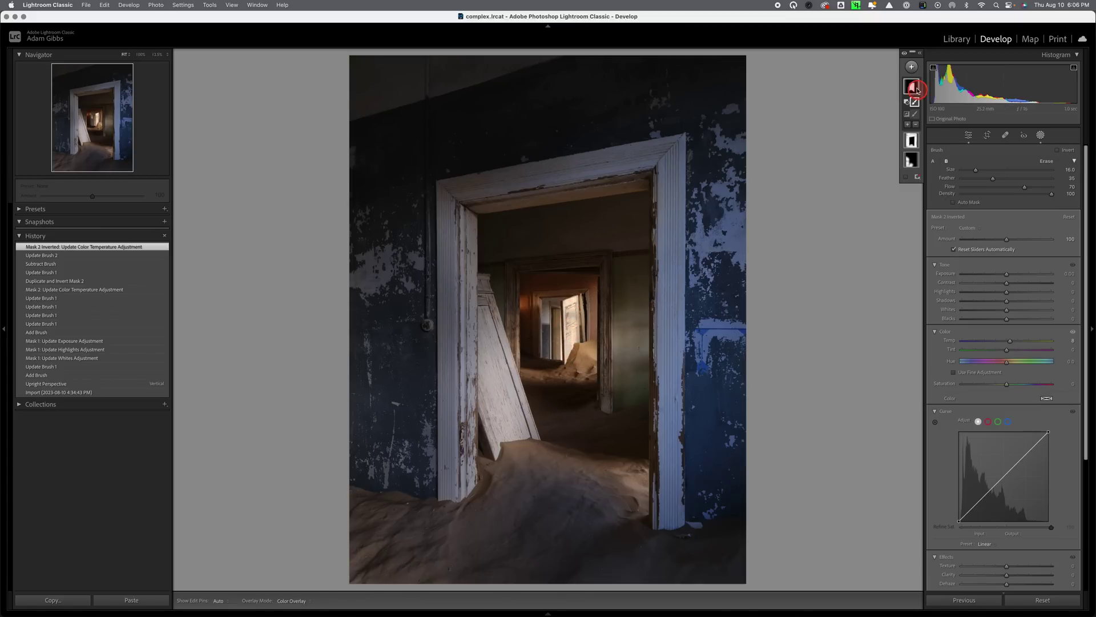
- Add a new brush mask with Auto Mask turned on and a brush size of 8
{"action": "left_click", "coordinate": [913, 67]}
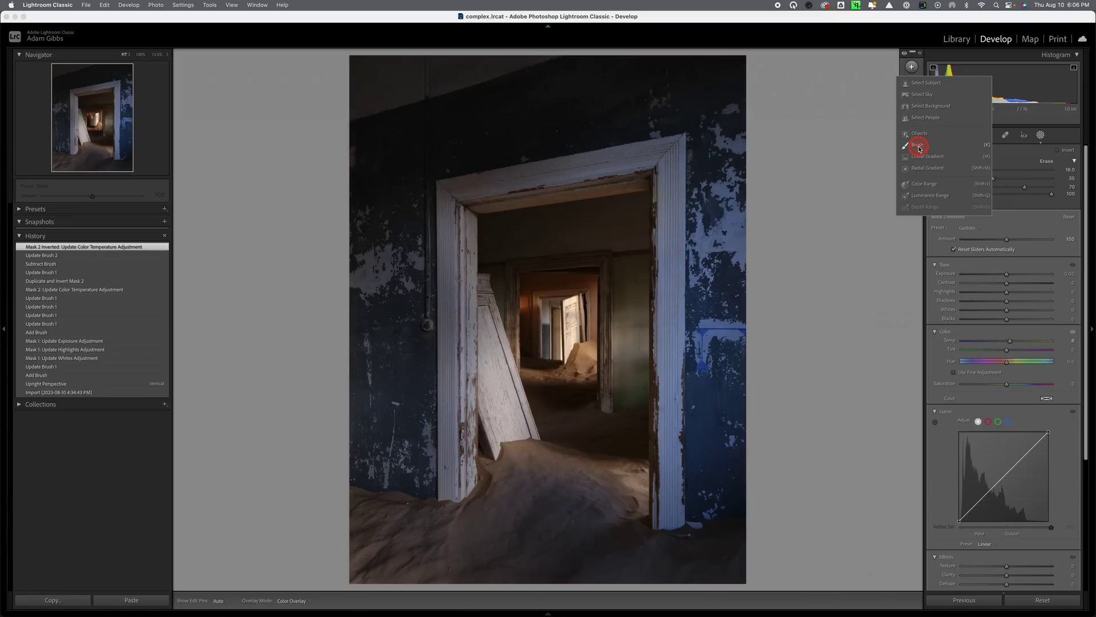
{"action": "left_click", "coordinate": [918, 147]}
{"action": "left_click", "coordinate": [957, 211]}
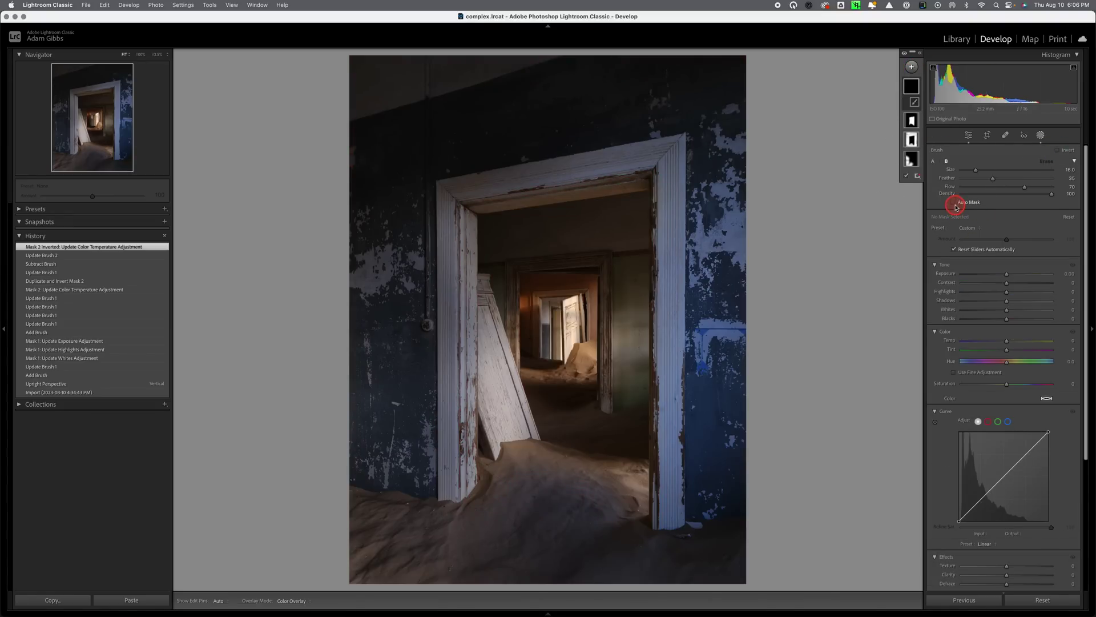
{"action": "scroll", "coordinate": [487, 382], "scroll_direction": "down", "scroll_amount": 2}
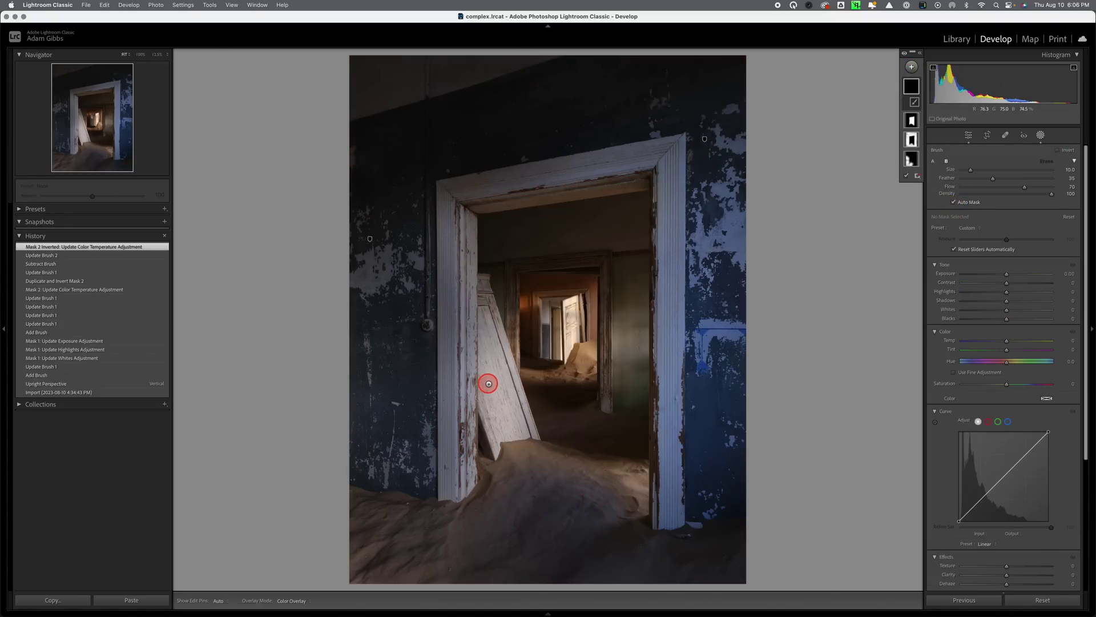
{"action": "scroll", "coordinate": [488, 383], "scroll_direction": "down", "scroll_amount": 2}
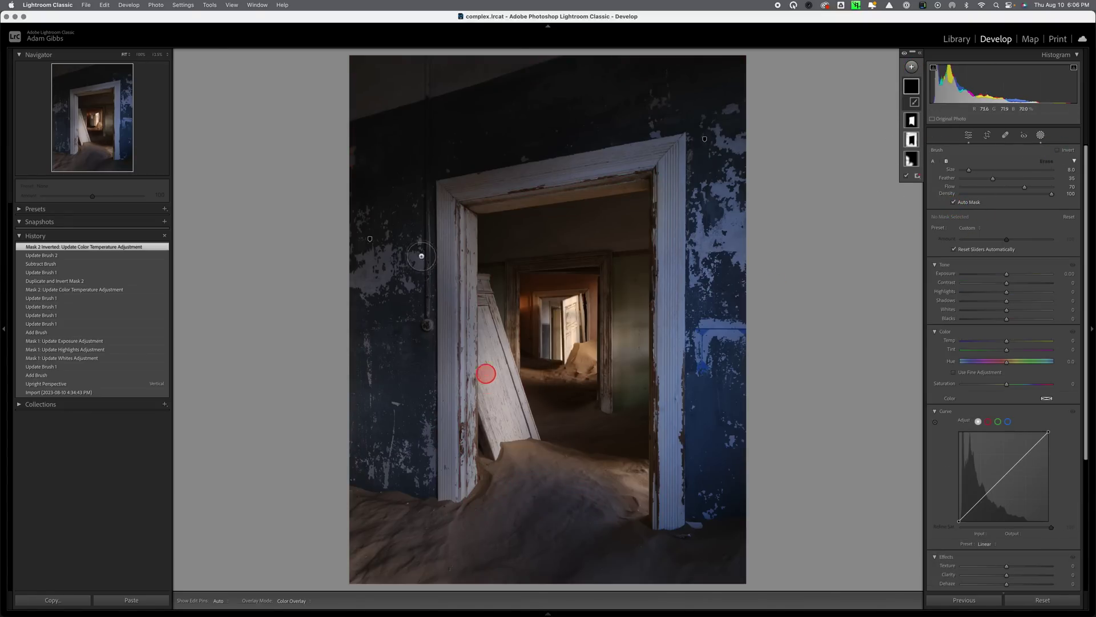
- Raise the brush Flow to 100 and paint the mask over the white panel leaning in the doorway
{"action": "left_click", "coordinate": [168, 58]}
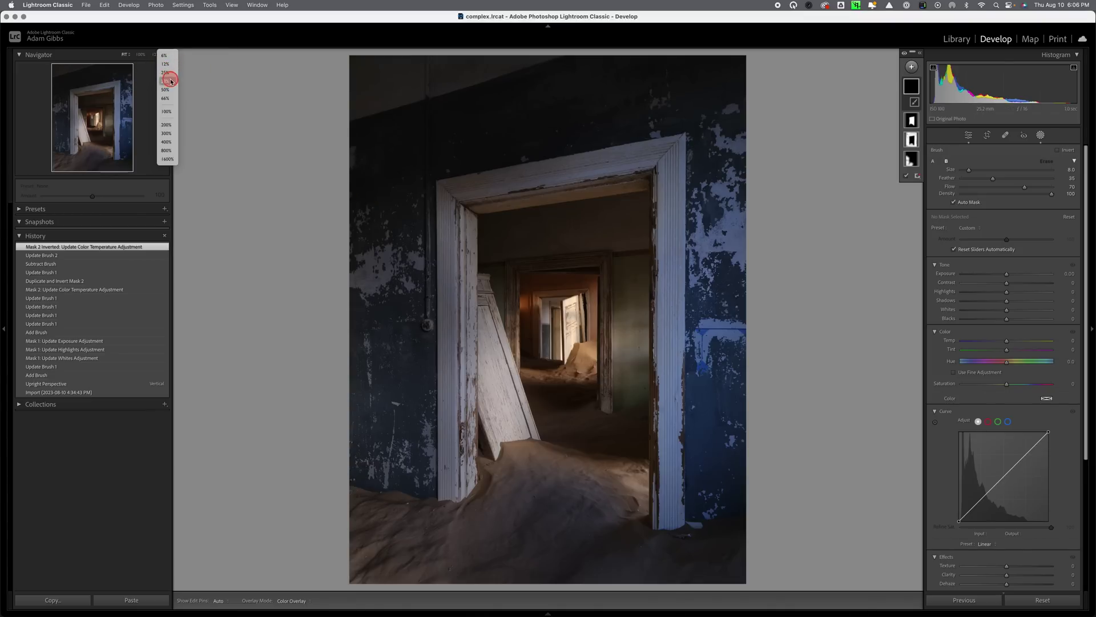
{"action": "left_click", "coordinate": [170, 81]}
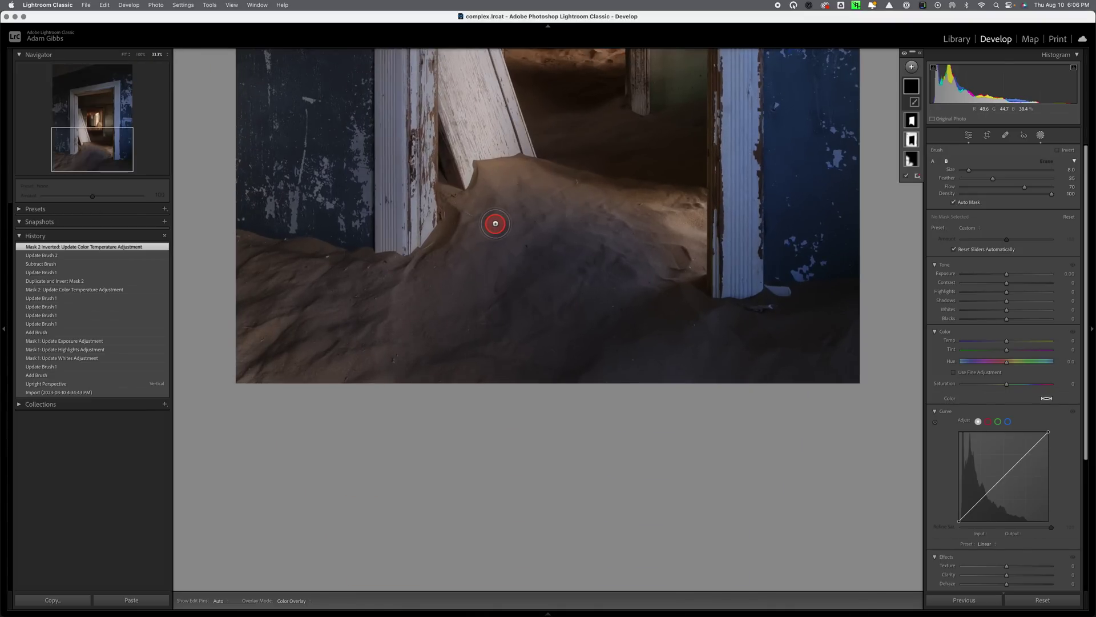
{"action": "left_click_drag", "start_coordinate": [499, 203], "coordinate": [531, 487]}
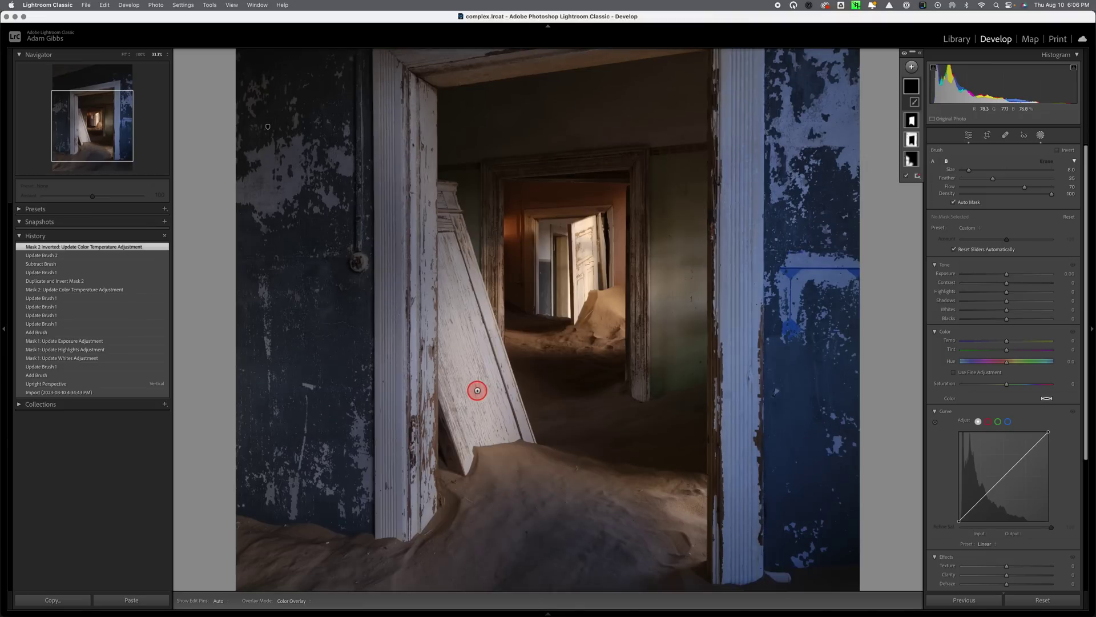
{"action": "key", "text": "h"}
{"action": "mouse_move", "coordinate": [460, 377]}
{"action": "left_mouse_down"}
{"action": "mouse_move", "coordinate": [471, 422]}
{"action": "mouse_move", "coordinate": [468, 382]}
{"action": "left_mouse_up"}
{"action": "left_click_drag", "start_coordinate": [1026, 187], "coordinate": [1055, 188]}
{"action": "key", "text": "h"}
{"action": "mouse_move", "coordinate": [457, 362]}
{"action": "left_mouse_down"}
{"action": "mouse_move", "coordinate": [452, 330]}
{"action": "mouse_move", "coordinate": [446, 369]}
{"action": "mouse_move", "coordinate": [463, 460]}
{"action": "mouse_move", "coordinate": [467, 426]}
{"action": "mouse_move", "coordinate": [519, 433]}
{"action": "mouse_move", "coordinate": [459, 290]}
{"action": "mouse_move", "coordinate": [450, 309]}
{"action": "mouse_move", "coordinate": [450, 195]}
{"action": "left_mouse_up"}
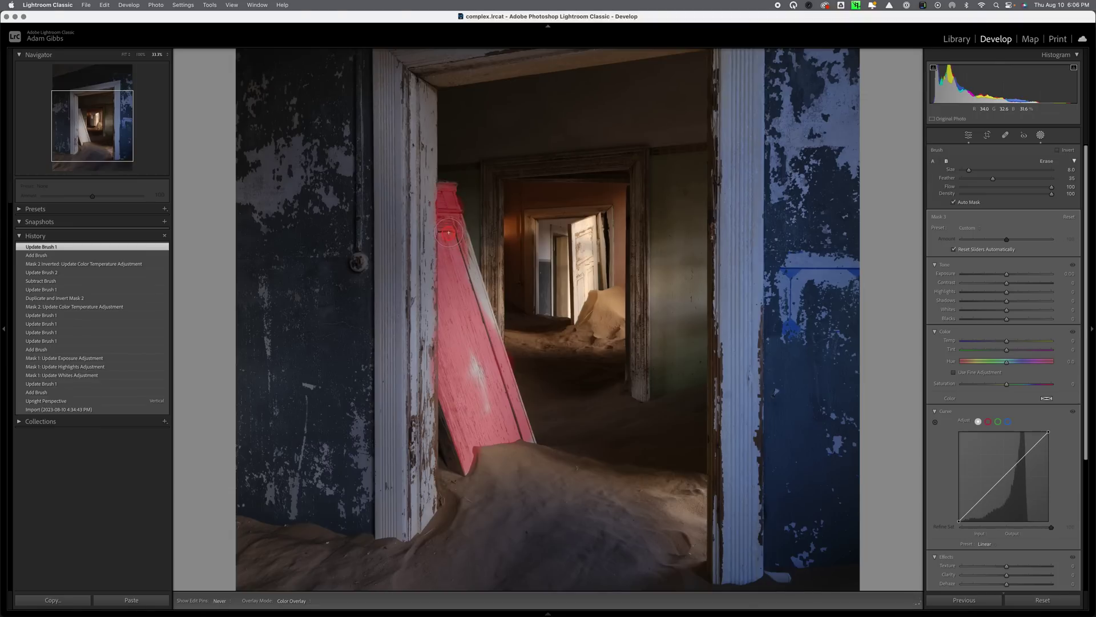
- Reduce the brush size to 4 and fill the remaining gaps at the leaning panel's top, edge and centre
{"action": "key", "text": "bracketleft"}
{"action": "left_click", "coordinate": [449, 228]}
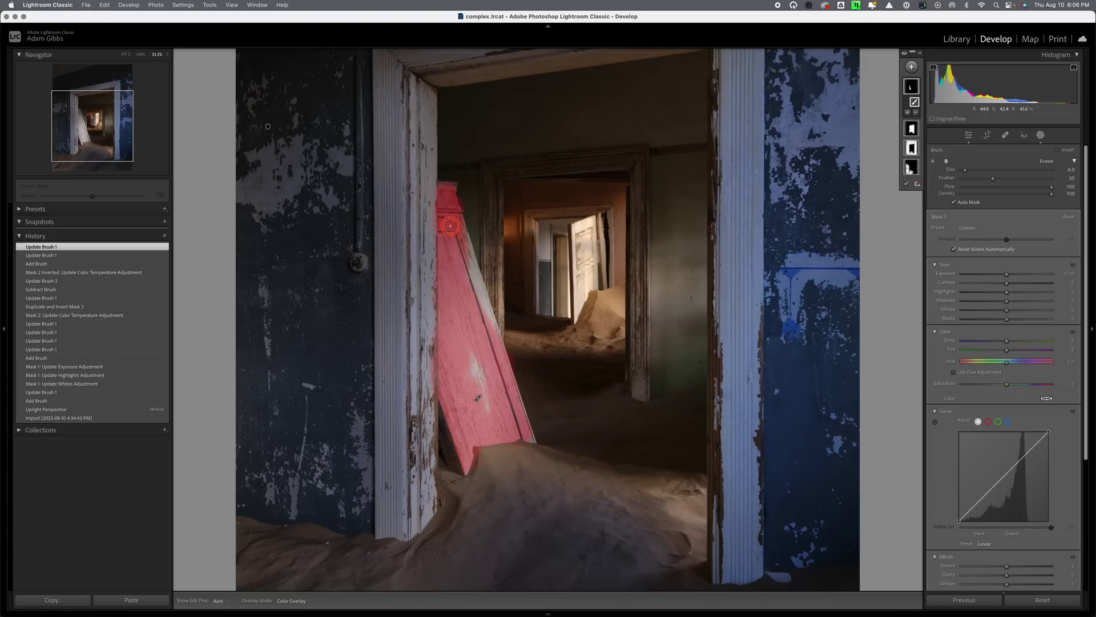
{"action": "key", "text": "h"}
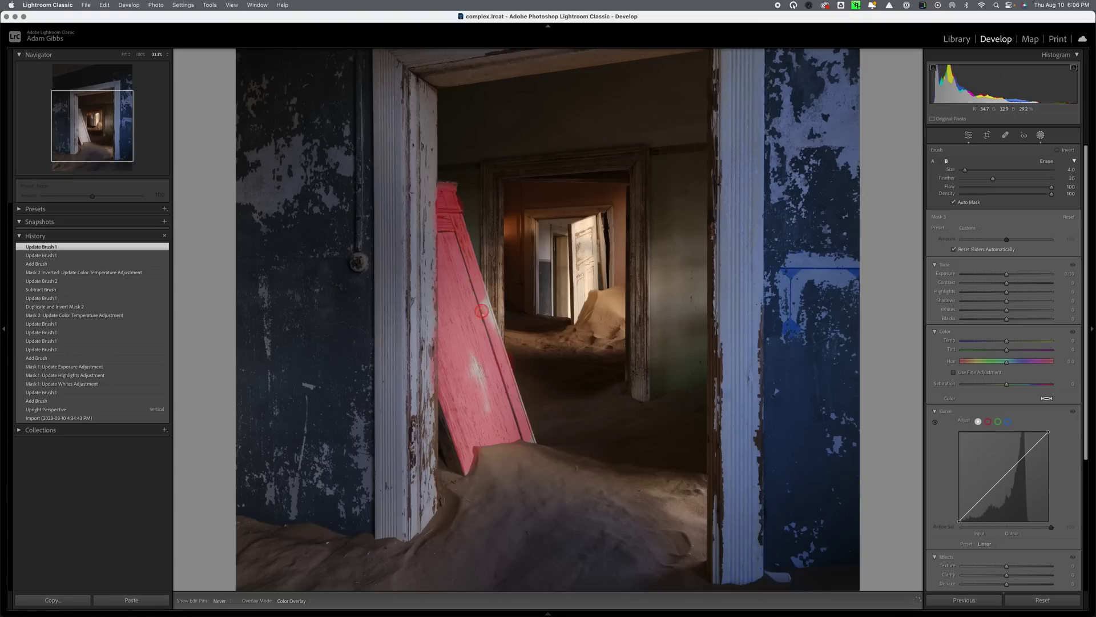
{"action": "mouse_move", "coordinate": [485, 311]}
{"action": "left_mouse_down"}
{"action": "mouse_move", "coordinate": [490, 407]}
{"action": "mouse_move", "coordinate": [471, 355]}
{"action": "mouse_move", "coordinate": [492, 404]}
{"action": "left_mouse_up"}
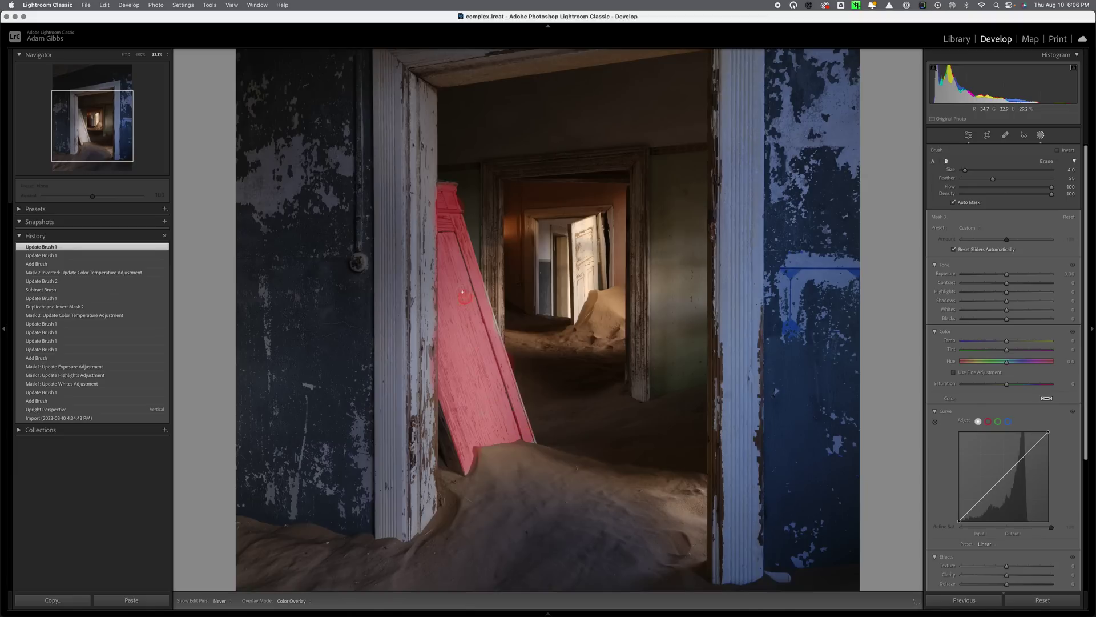
{"action": "key", "text": "h"}
{"action": "left_click_drag", "start_coordinate": [464, 296], "coordinate": [445, 248]}
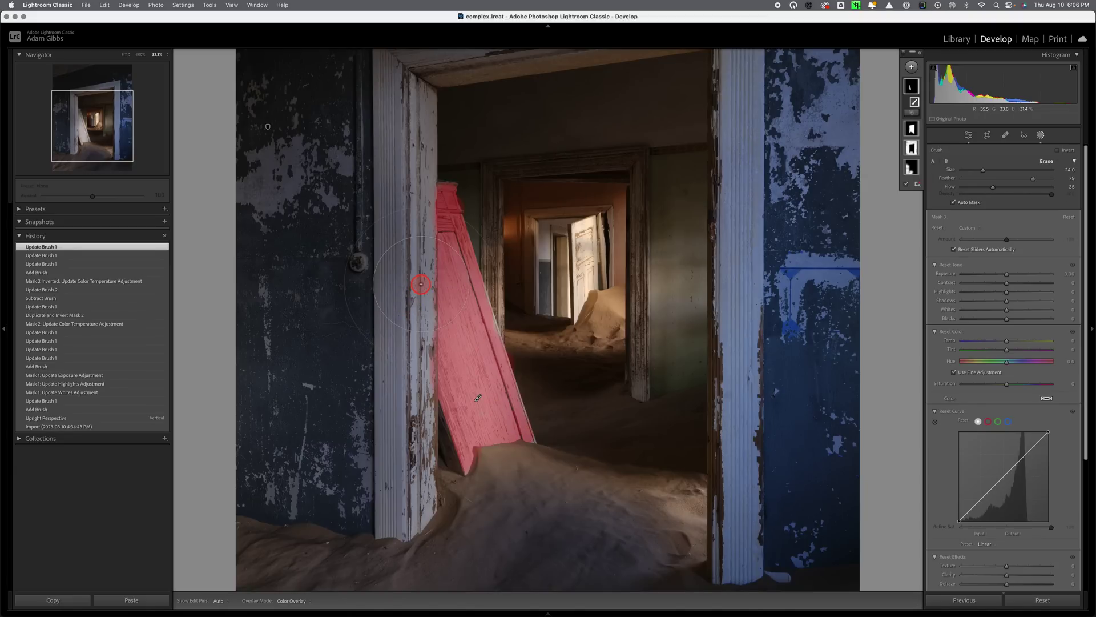
- Erase mask spill around the leaning panel with an eraser of size 13, Feather 51 and Flow raised to 80
{"action": "key", "text": "alt"}
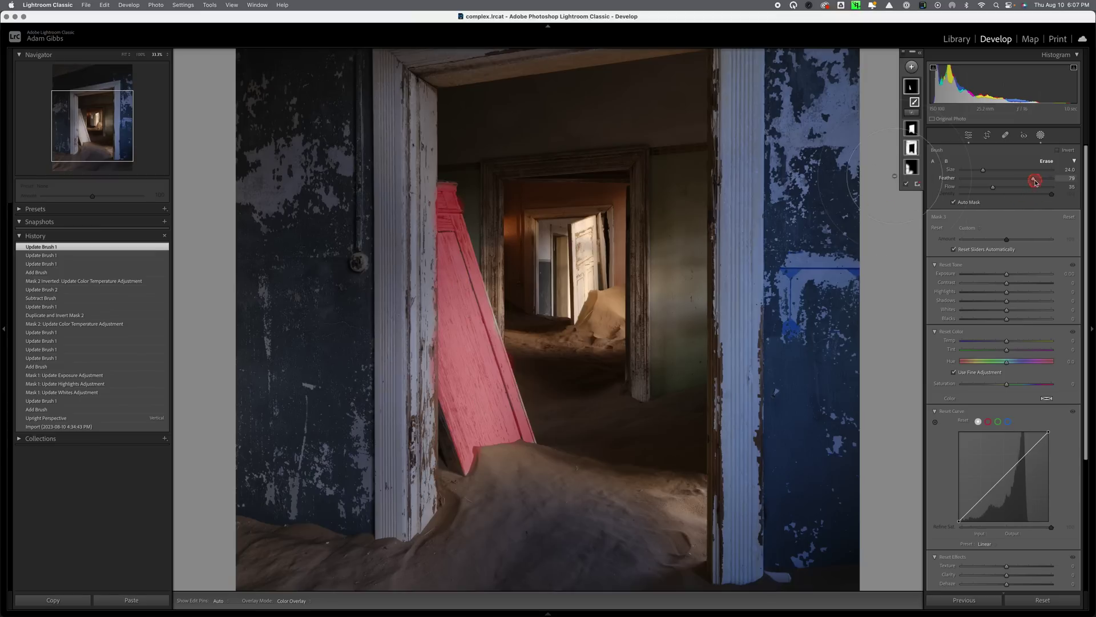
{"action": "left_click_drag", "start_coordinate": [1033, 178], "coordinate": [974, 172]}
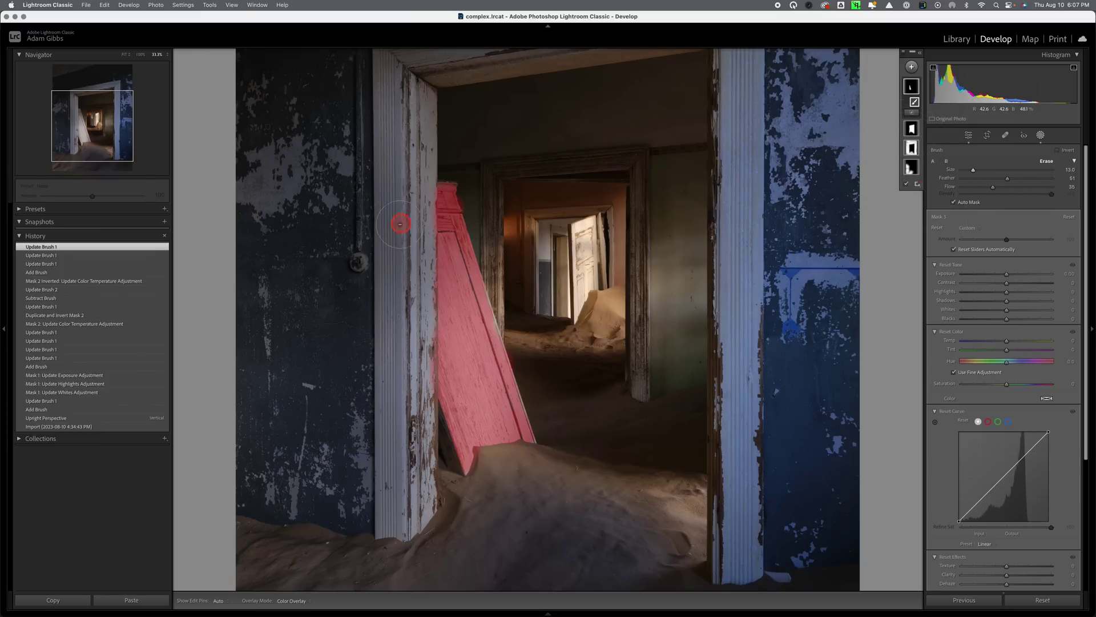
{"action": "key", "text": "h"}
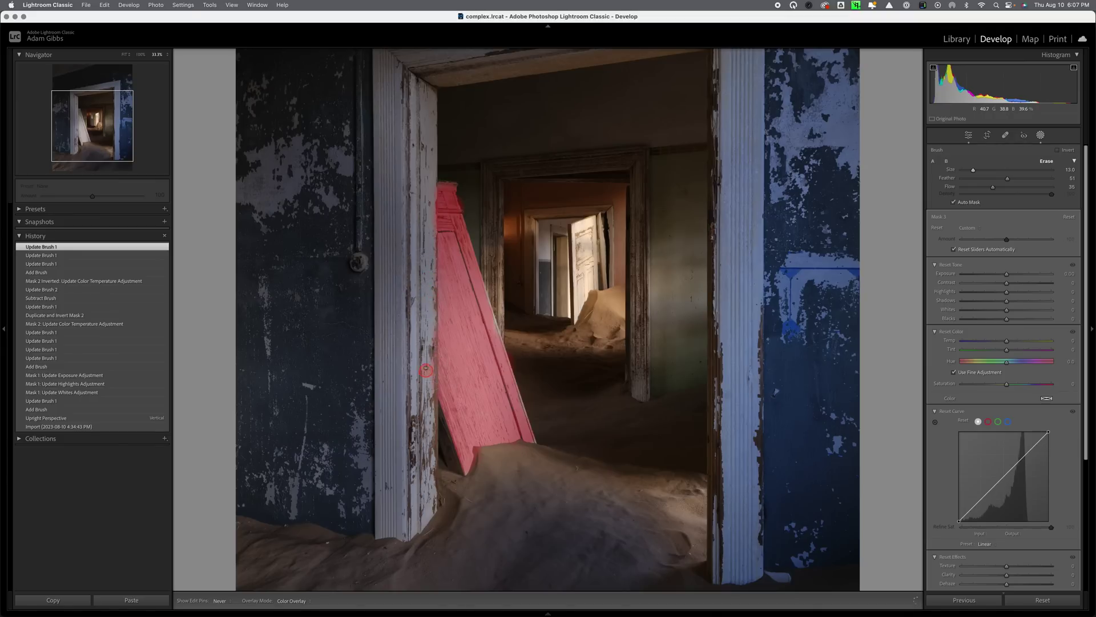
{"action": "key", "text": "h"}
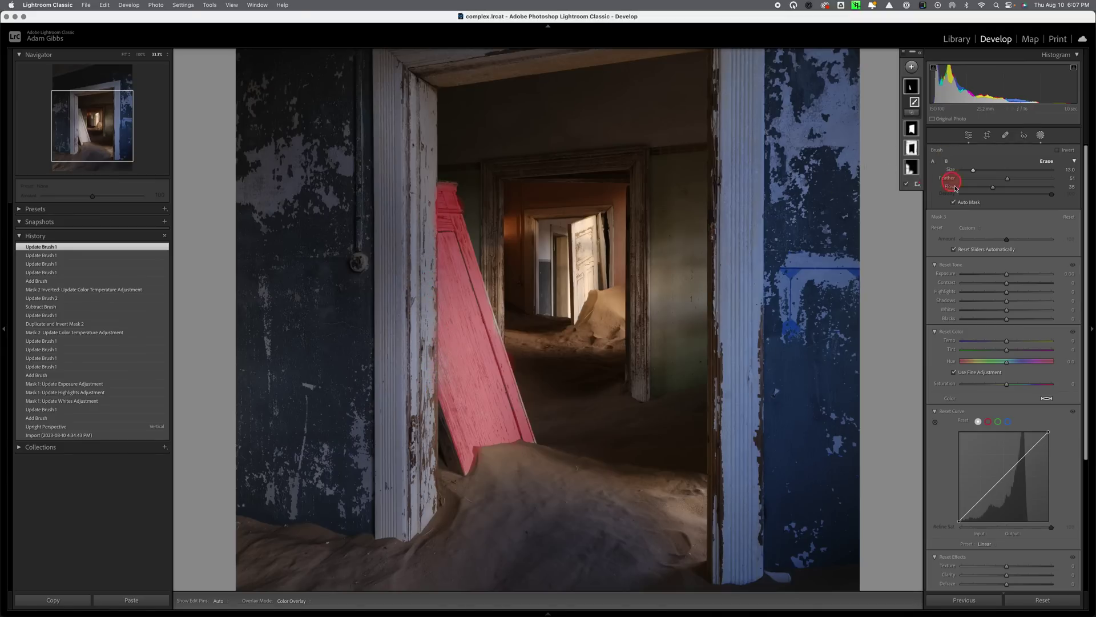
{"action": "left_click_drag", "start_coordinate": [993, 186], "coordinate": [1033, 192]}
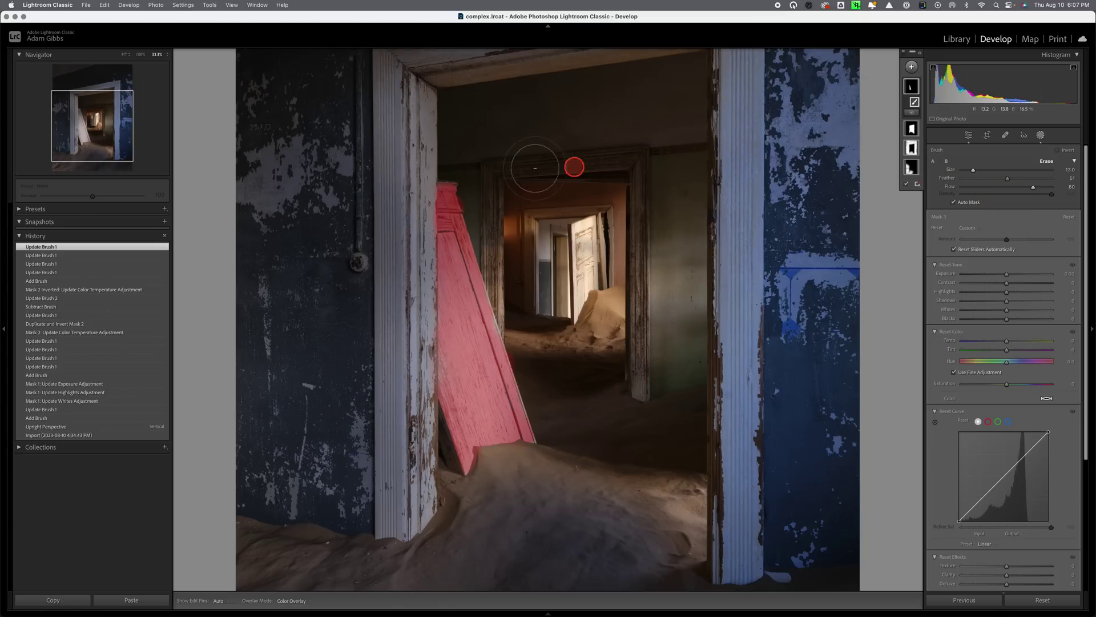
{"action": "key", "text": "h"}
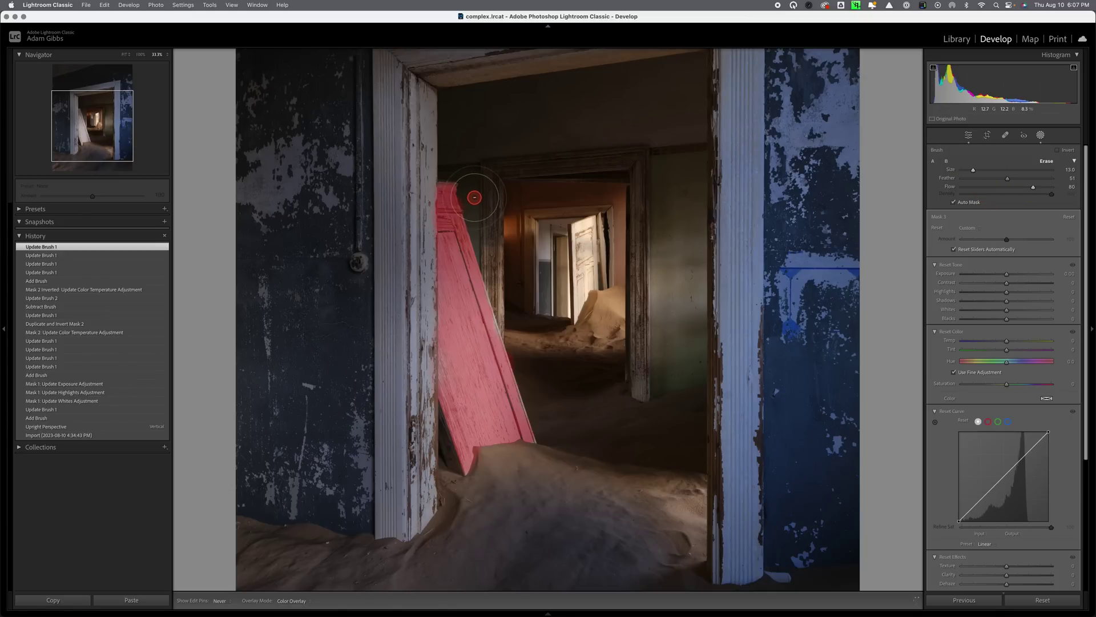
{"action": "mouse_move", "coordinate": [482, 228]}
{"action": "left_mouse_down"}
{"action": "mouse_move", "coordinate": [504, 270]}
{"action": "mouse_move", "coordinate": [510, 329]}
{"action": "left_mouse_up"}
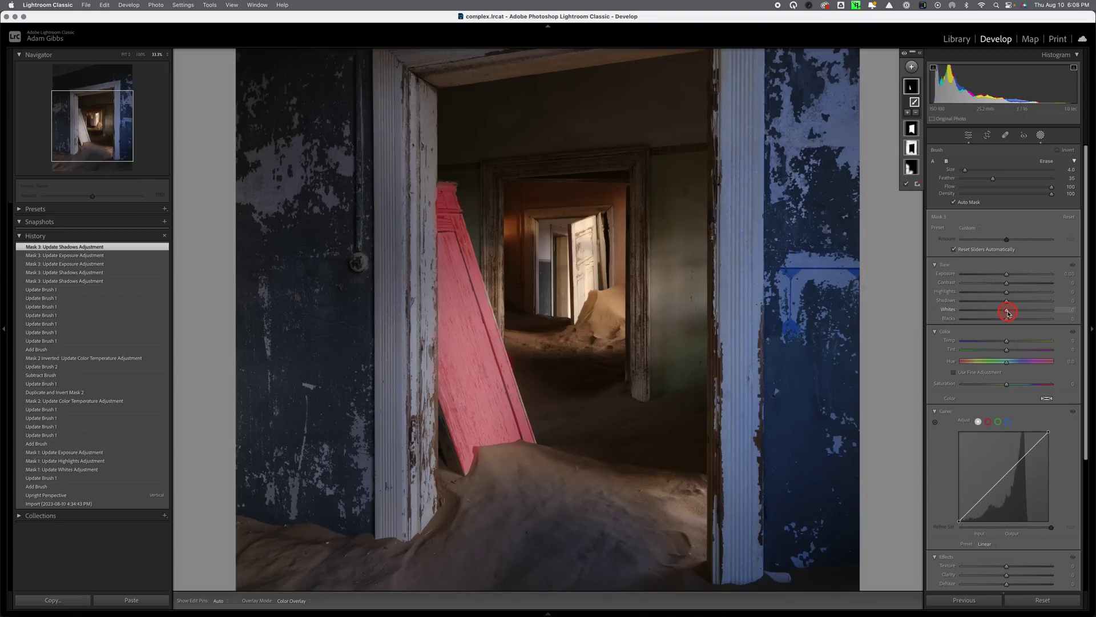
- Brighten the leaning panel by setting its mask's Whites to 22 and Highlights to 7
{"action": "left_click_drag", "start_coordinate": [1008, 312], "coordinate": [1029, 315]}
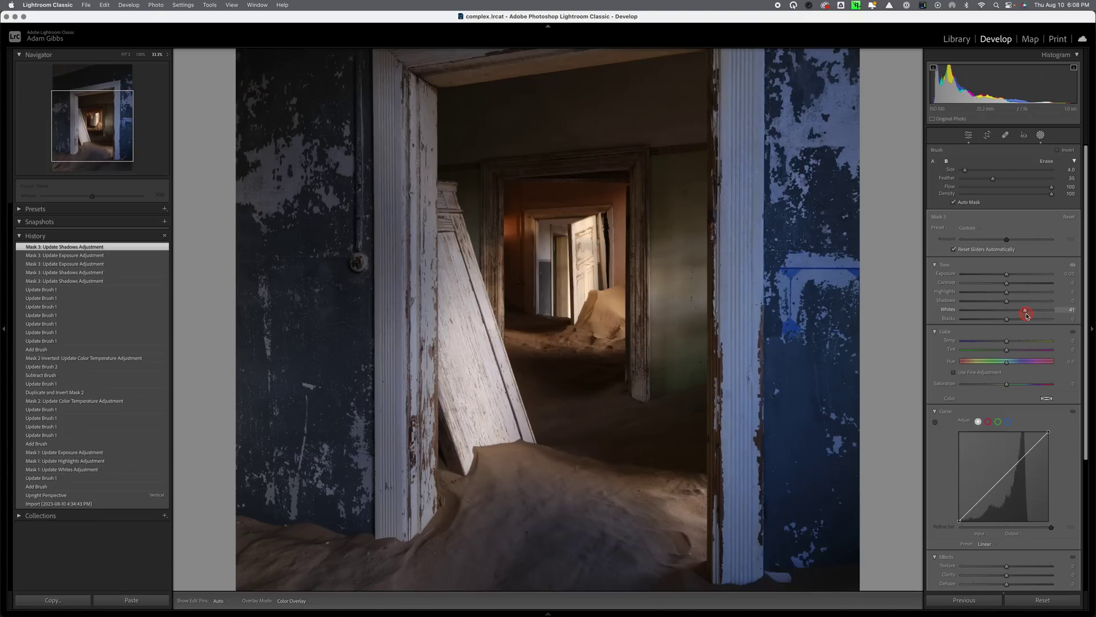
{"action": "mouse_move", "coordinate": [1021, 315]}
{"action": "left_mouse_down"}
{"action": "mouse_move", "coordinate": [1006, 292]}
{"action": "mouse_move", "coordinate": [1014, 295]}
{"action": "left_mouse_up"}
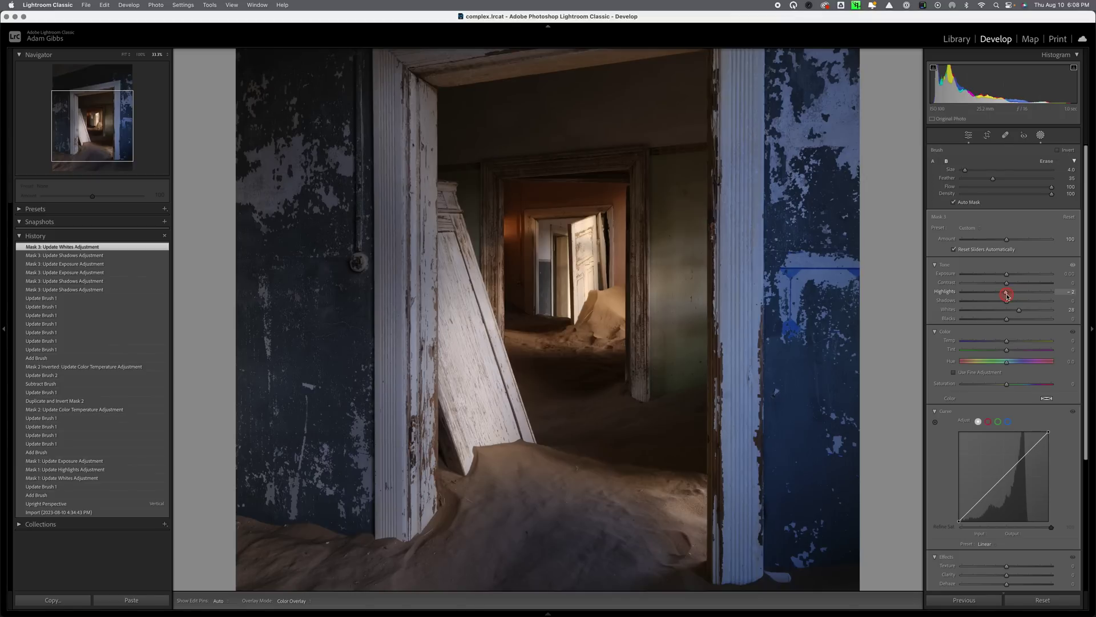
{"action": "left_click_drag", "start_coordinate": [1010, 296], "coordinate": [1017, 311]}
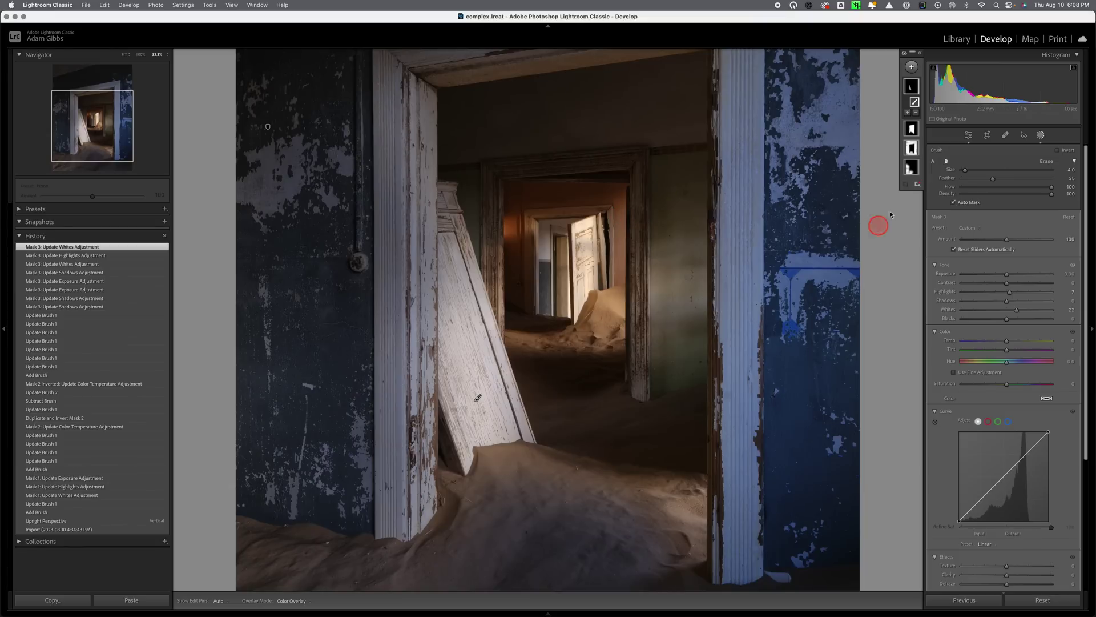
- Add a brush mask with size 6, Feather 61 and Auto Mask off, and paint the sand and walls beyond the inner doorway
{"action": "left_click", "coordinate": [913, 71]}
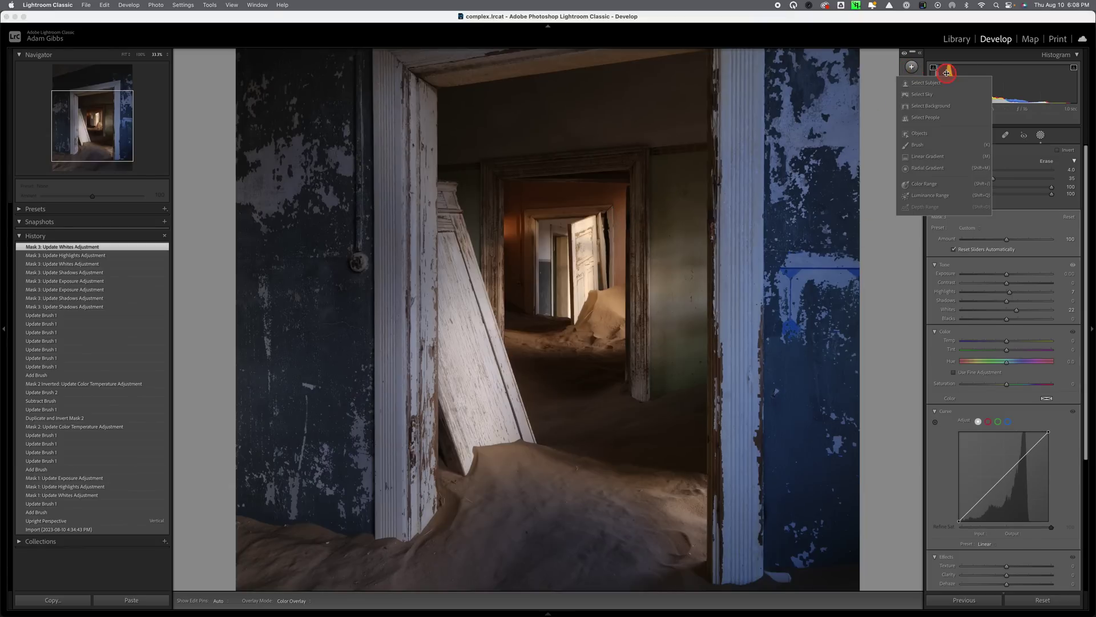
{"action": "left_click", "coordinate": [913, 148]}
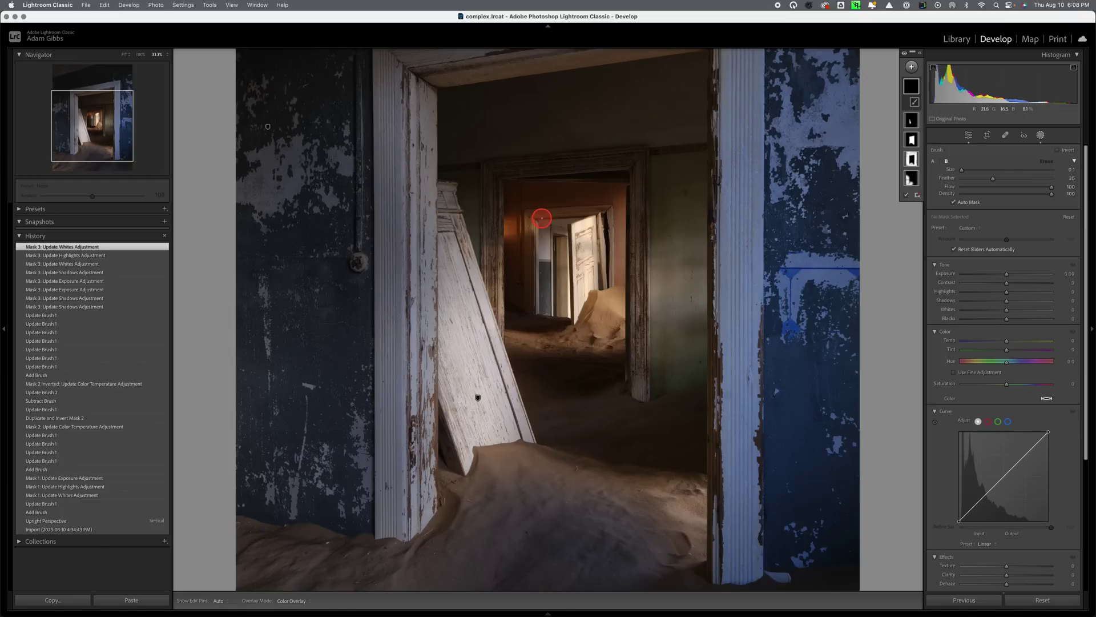
{"action": "key", "text": "bracketright"}
{"action": "key", "text": "bracketright"}
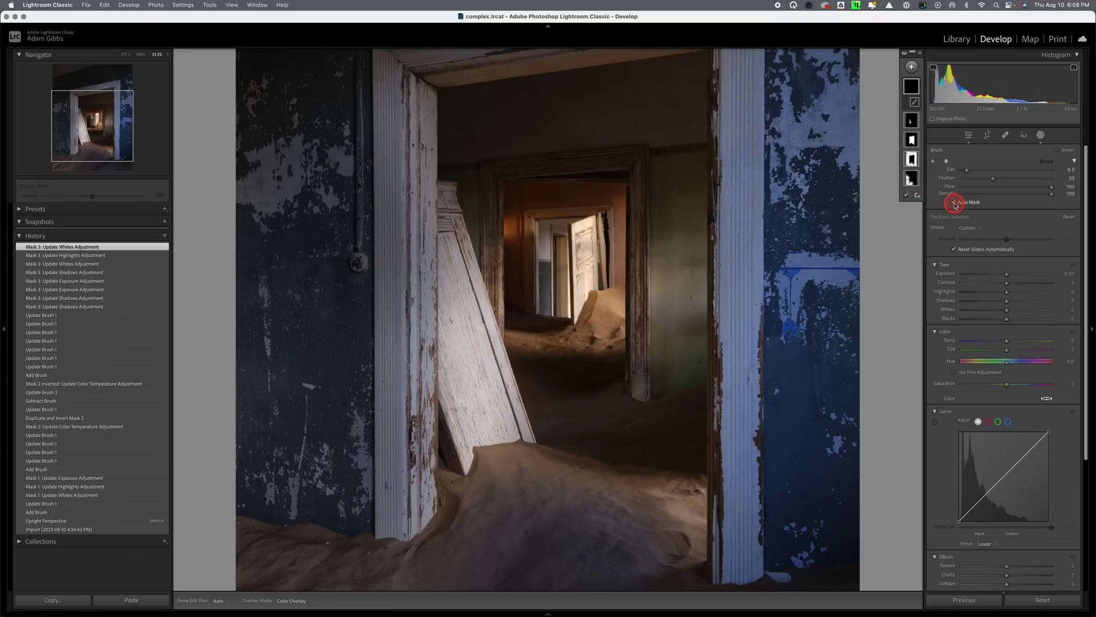
{"action": "left_click_drag", "start_coordinate": [994, 178], "coordinate": [1016, 178]}
{"action": "mouse_move", "coordinate": [606, 322]}
{"action": "left_mouse_down"}
{"action": "mouse_move", "coordinate": [589, 337]}
{"action": "mouse_move", "coordinate": [507, 320]}
{"action": "left_mouse_up"}
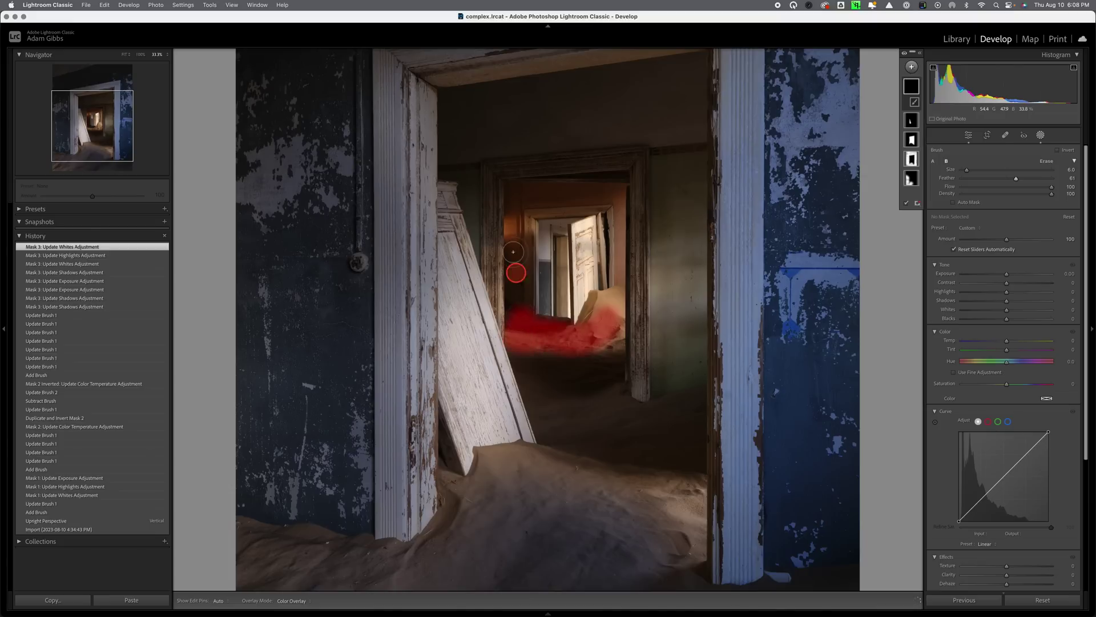
{"action": "left_click_drag", "start_coordinate": [515, 235], "coordinate": [516, 227]}
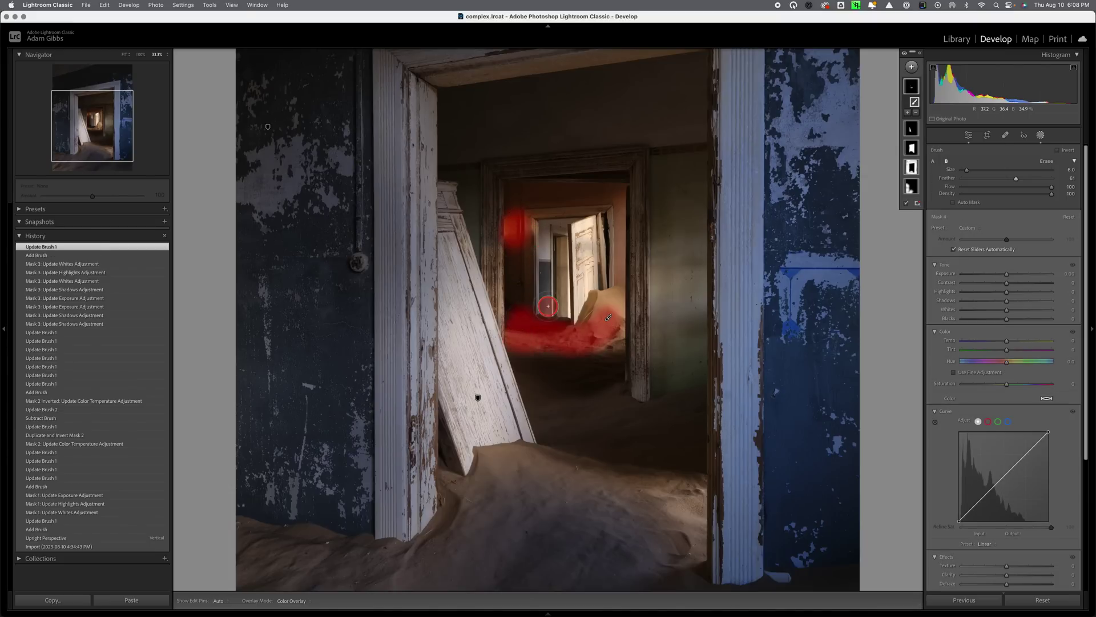
{"action": "left_click_drag", "start_coordinate": [548, 304], "coordinate": [537, 210]}
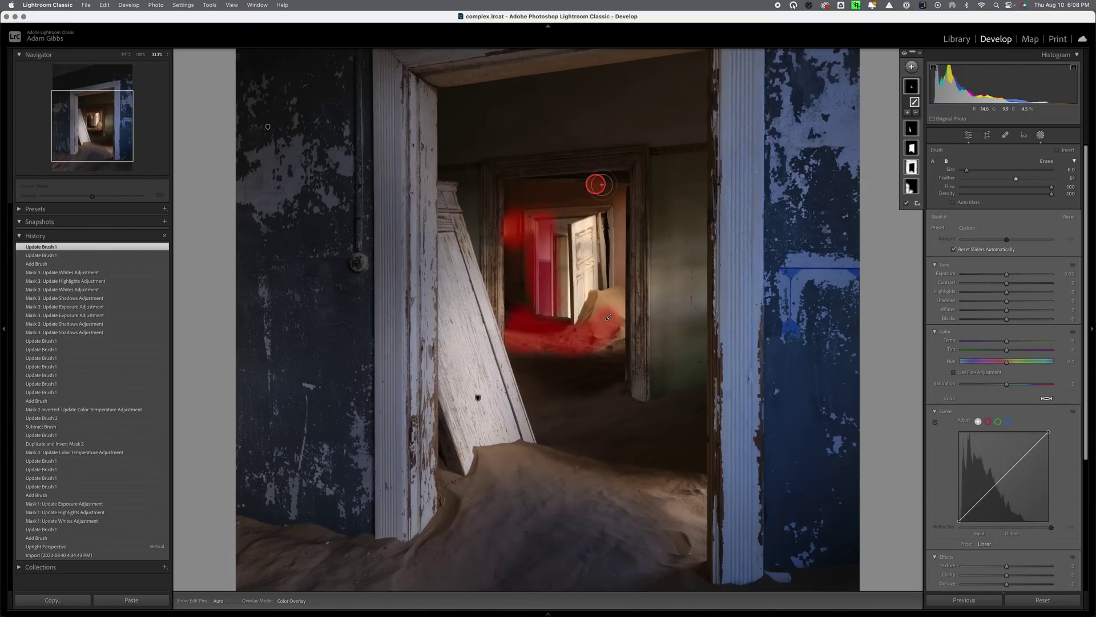
{"action": "mouse_move", "coordinate": [609, 188]}
{"action": "left_mouse_down"}
{"action": "mouse_move", "coordinate": [518, 196]}
{"action": "mouse_move", "coordinate": [613, 198]}
{"action": "mouse_move", "coordinate": [615, 334]}
{"action": "mouse_move", "coordinate": [602, 301]}
{"action": "mouse_move", "coordinate": [586, 329]}
{"action": "mouse_move", "coordinate": [559, 342]}
{"action": "mouse_move", "coordinate": [542, 286]}
{"action": "mouse_move", "coordinate": [523, 318]}
{"action": "mouse_move", "coordinate": [519, 198]}
{"action": "mouse_move", "coordinate": [612, 188]}
{"action": "left_mouse_up"}
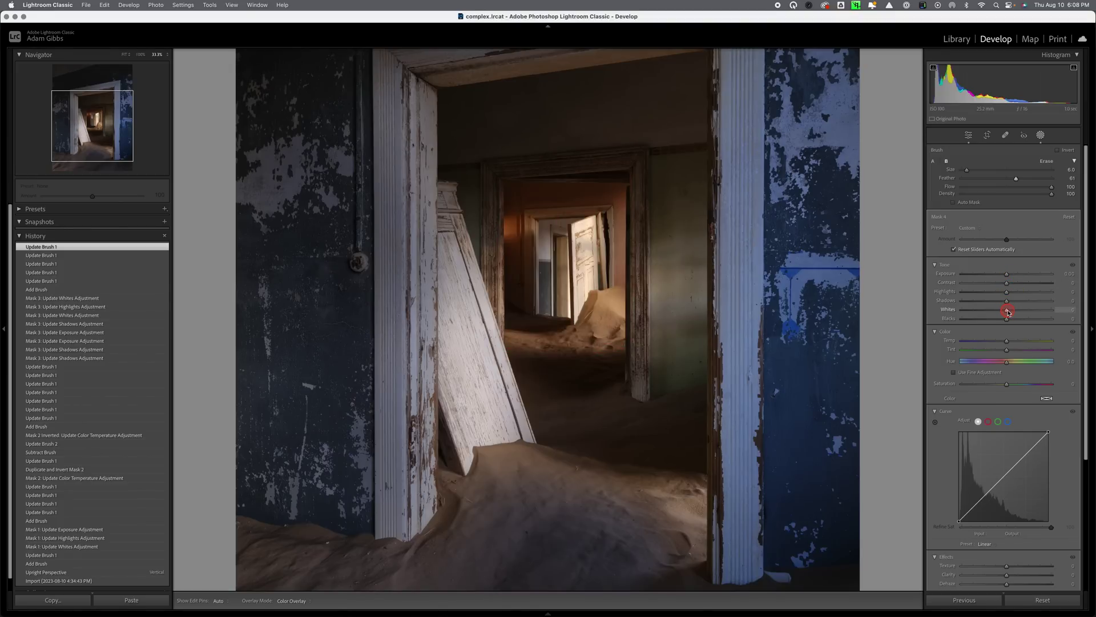
- Brighten and warm the area beyond the inner doorway with Whites 23, slightly raised Highlights and Temp 11
{"action": "left_click_drag", "start_coordinate": [1026, 315], "coordinate": [1009, 299]}
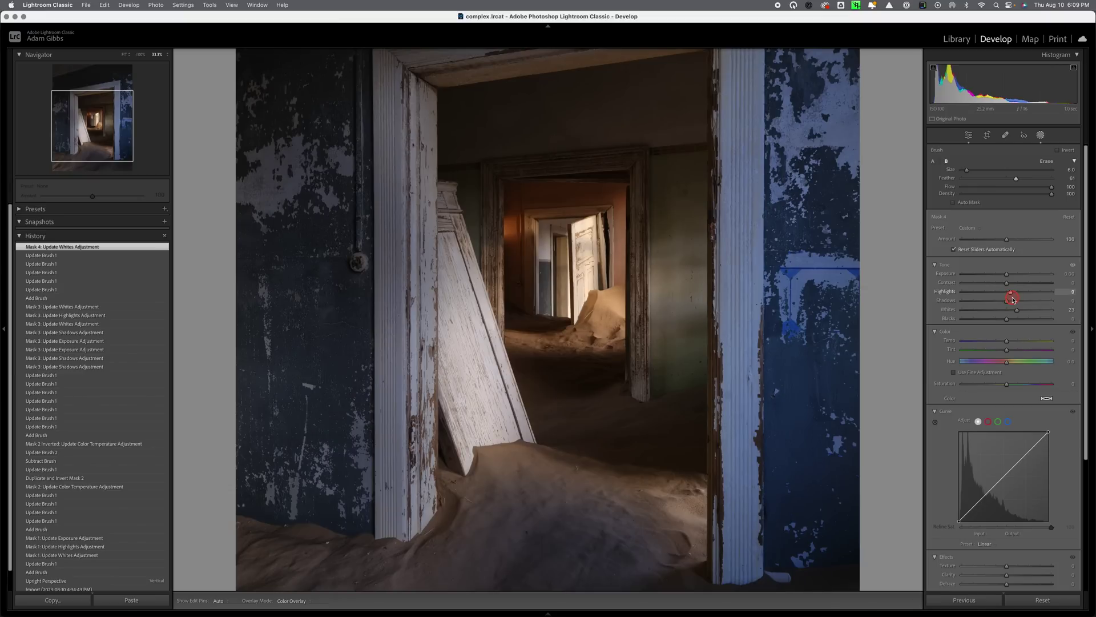
{"action": "left_click_drag", "start_coordinate": [1012, 300], "coordinate": [1012, 296]}
{"action": "left_click_drag", "start_coordinate": [1008, 343], "coordinate": [1008, 343]}
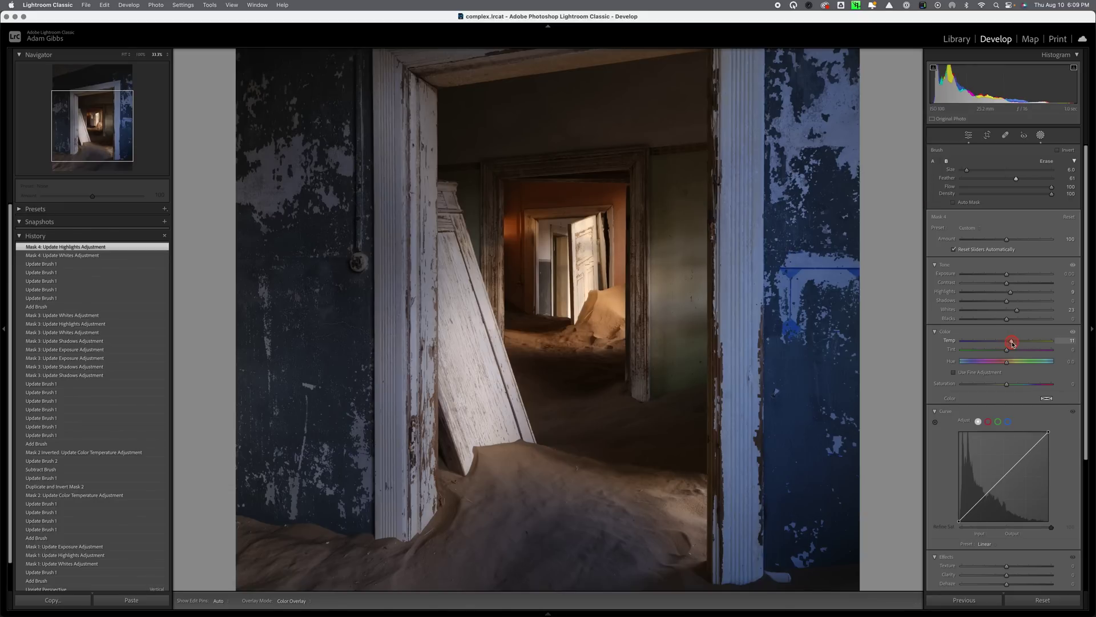
{"action": "left_click_drag", "start_coordinate": [1012, 343], "coordinate": [1012, 343]}
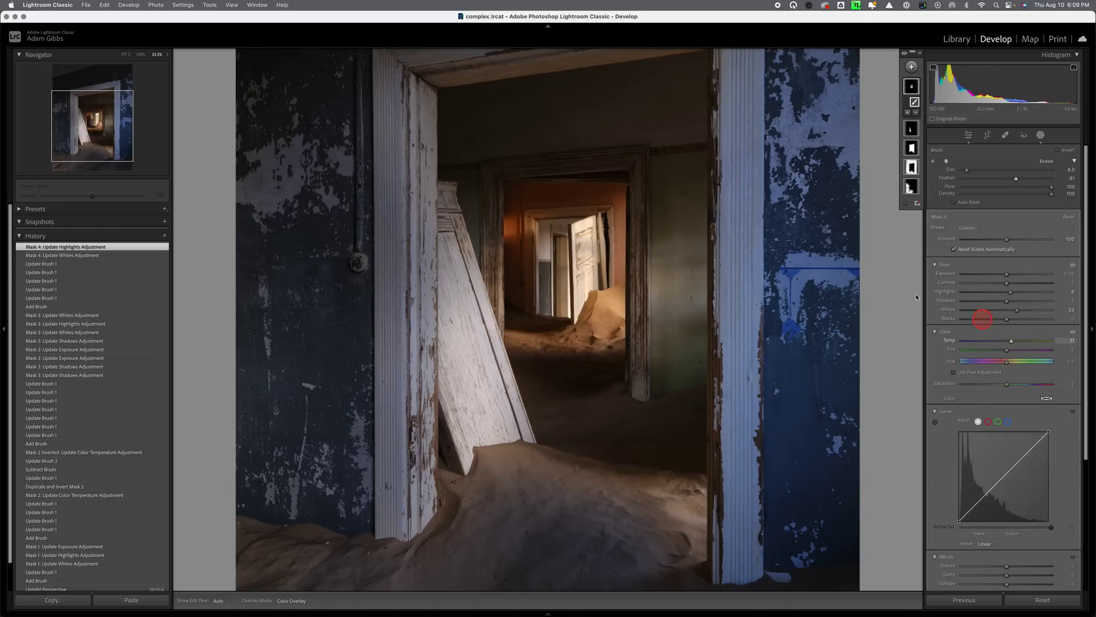
- Fit the whole photo in view and bring the oldest entries of its edit history into sight
{"action": "key", "text": "z"}
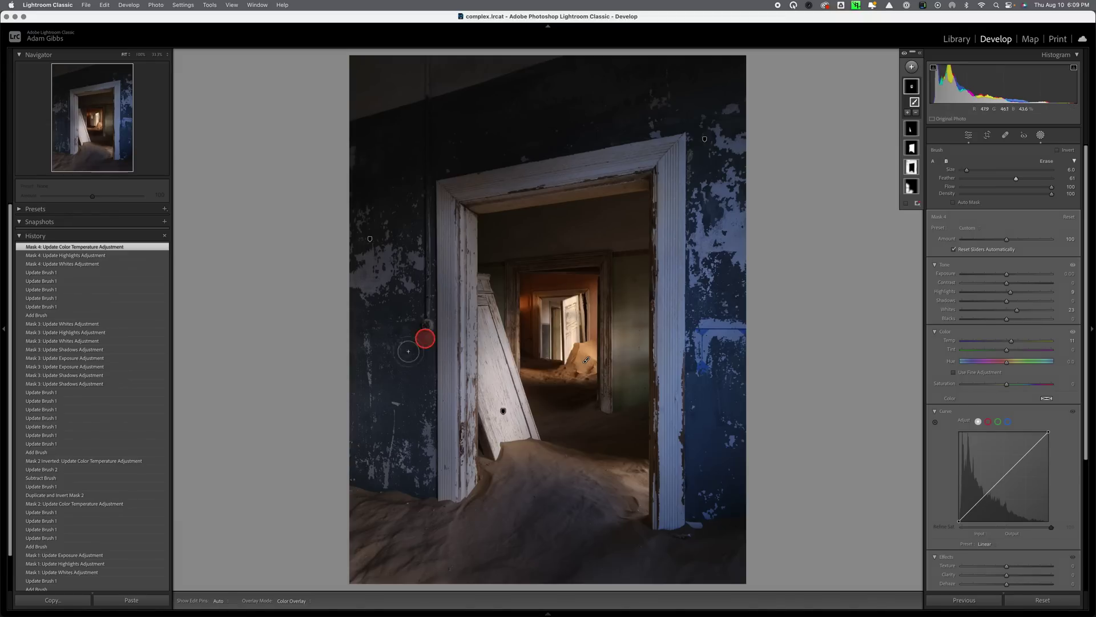
{"action": "scroll", "coordinate": [13, 423], "scroll_direction": "down", "scroll_amount": 2}
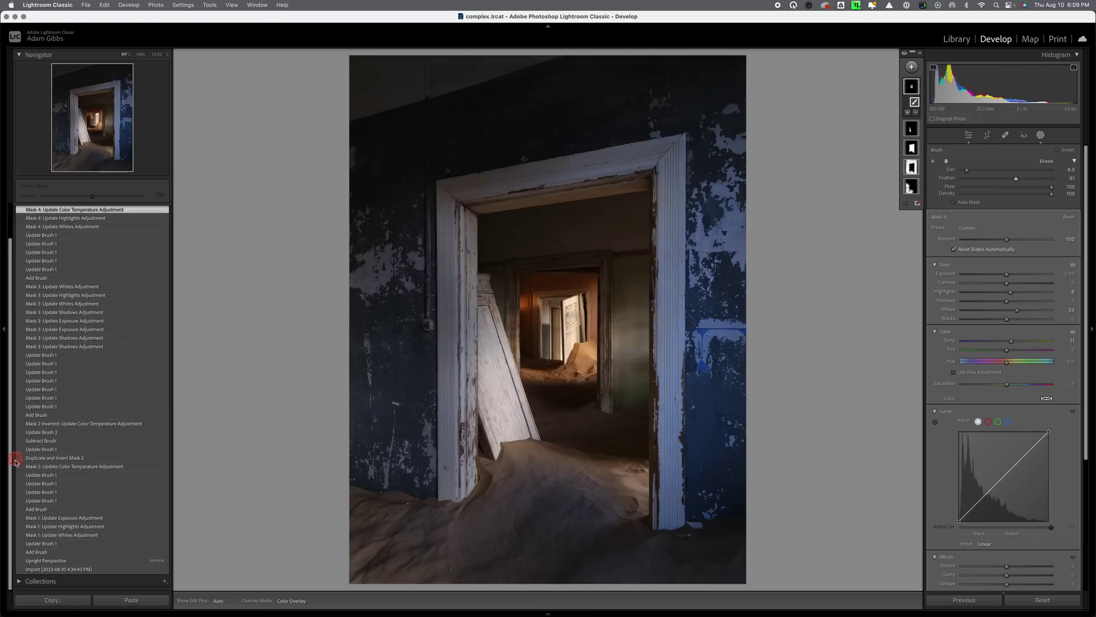